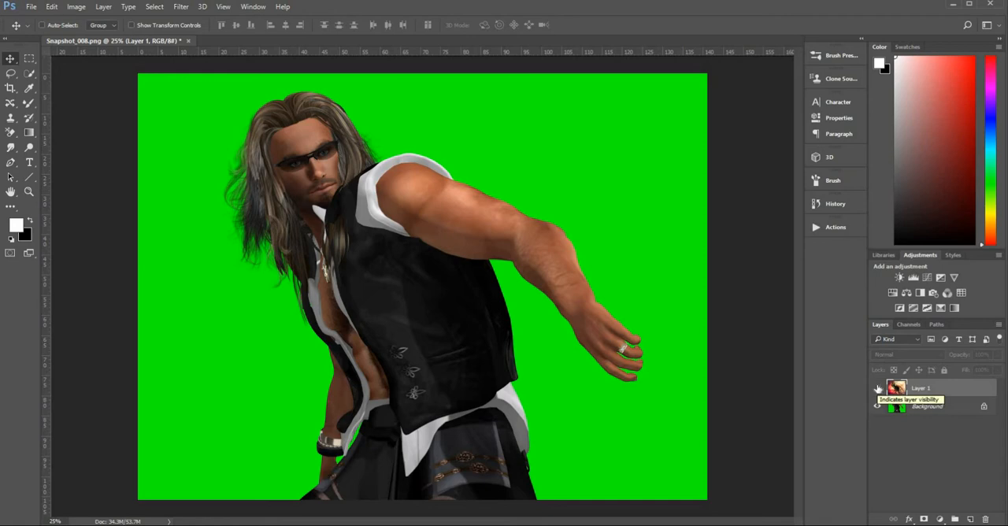
# Step: Toggle the visibility of Layer 2 and Layer 1 to compare the hair, vest and bare-chested versions of the figure
pyautogui.click(878, 389)
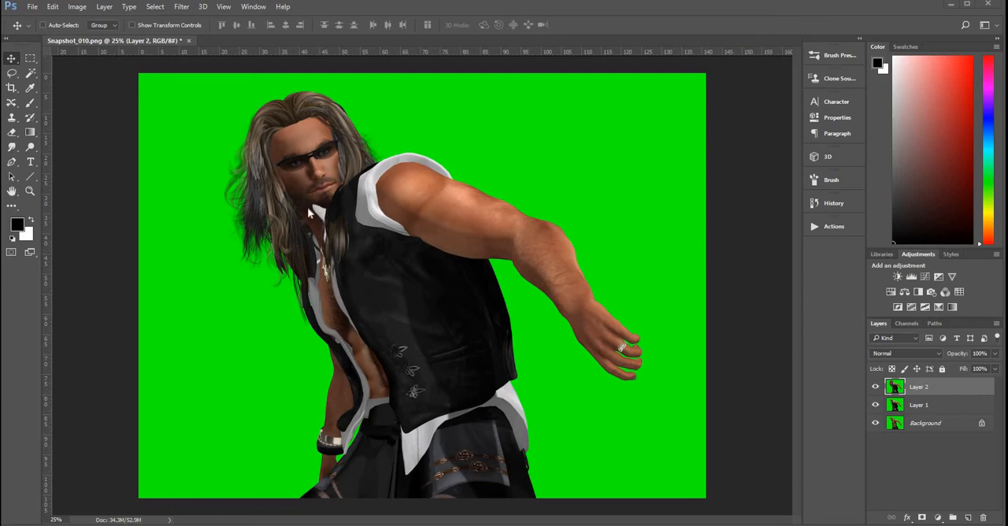
pyautogui.click(875, 387)
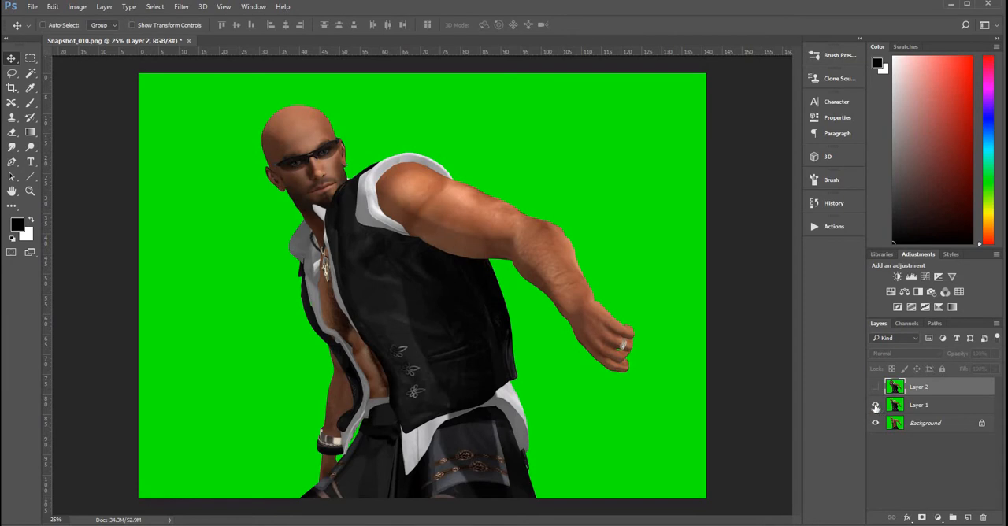
pyautogui.click(875, 405)
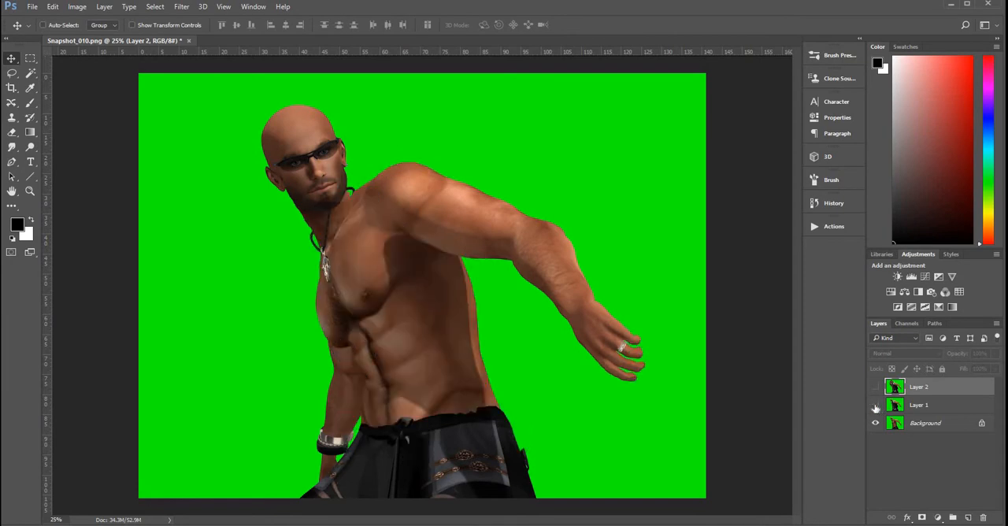
pyautogui.click(876, 405)
pyautogui.click(876, 405)
pyautogui.click(876, 405)
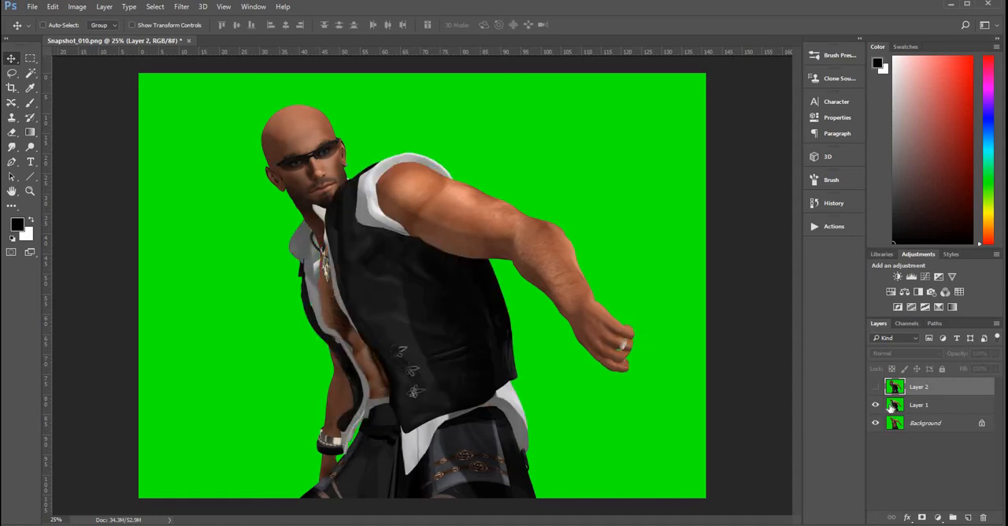
# Step: Add a layer mask to Layer 1 and paint black on it at the waist to reveal the waistband from the Background
pyautogui.click(928, 406)
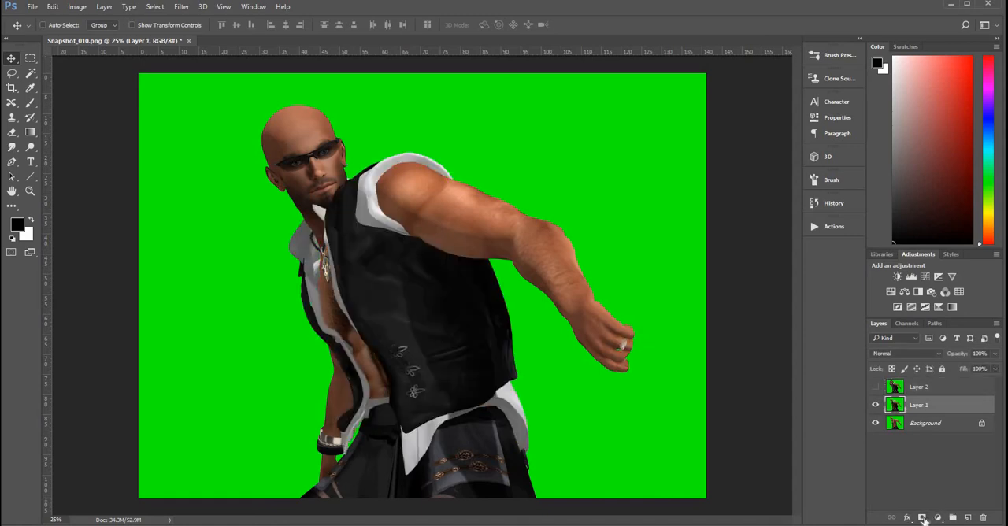
pyautogui.click(923, 519)
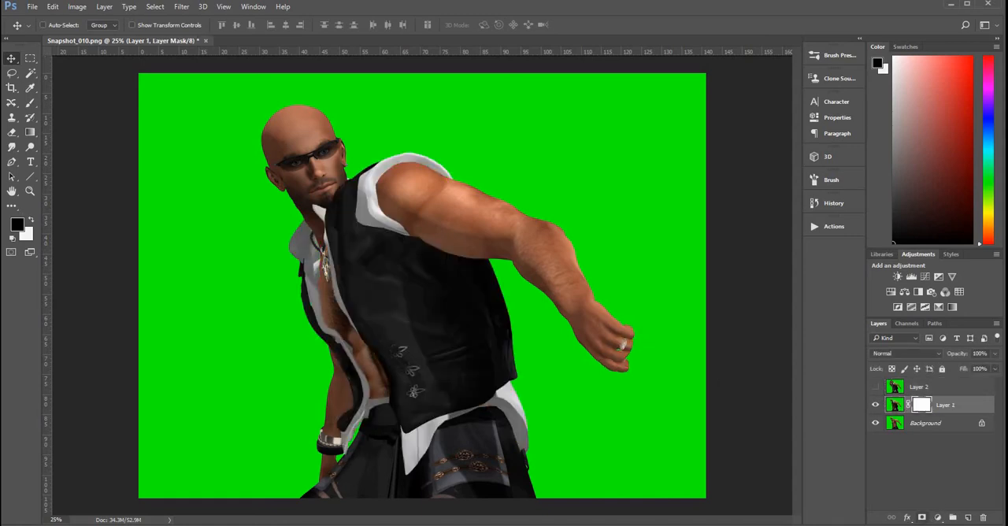
pyautogui.click(30, 103)
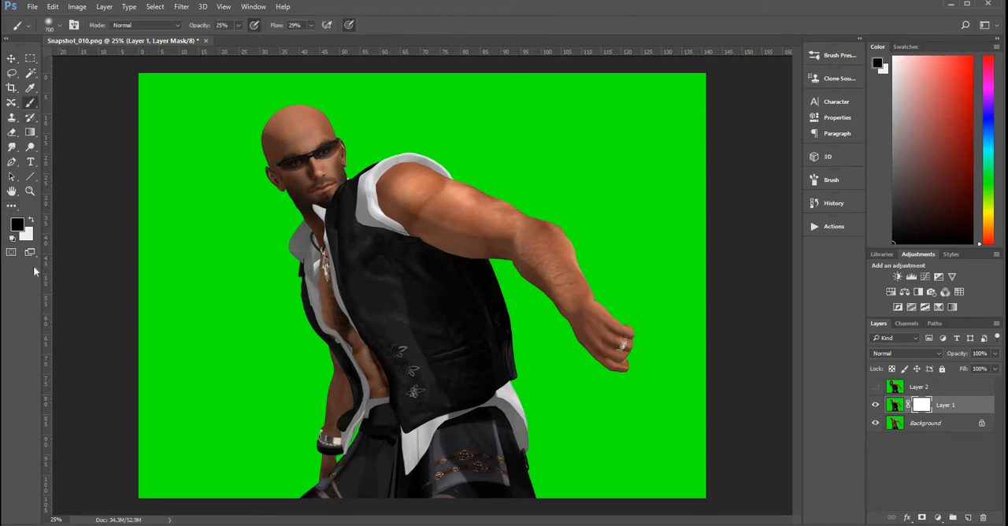
pyautogui.click(30, 191)
pyautogui.click(388, 424)
# Step: Show and hide Layer 2 to compare the long-haired version with the masked vest layer
pyautogui.click(875, 387)
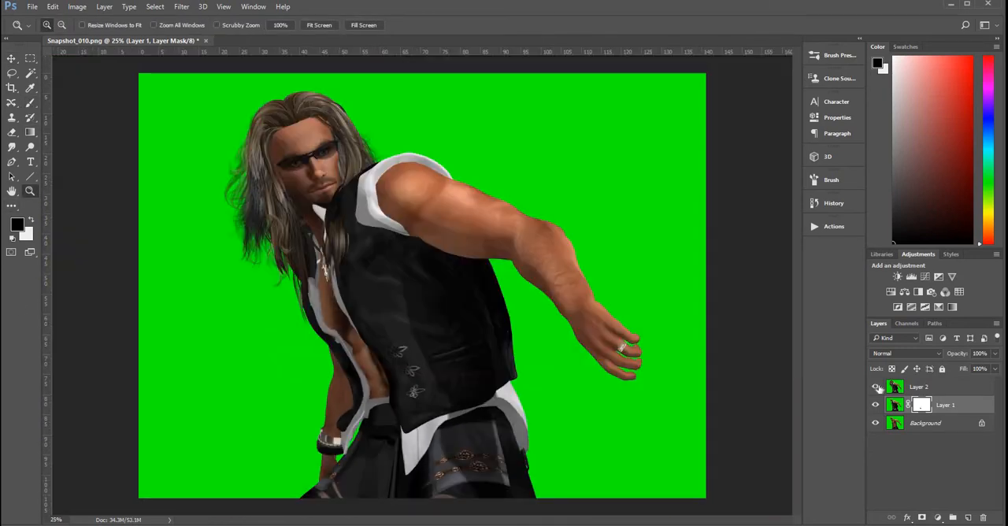
pyautogui.click(875, 387)
pyautogui.click(875, 387)
pyautogui.click(878, 386)
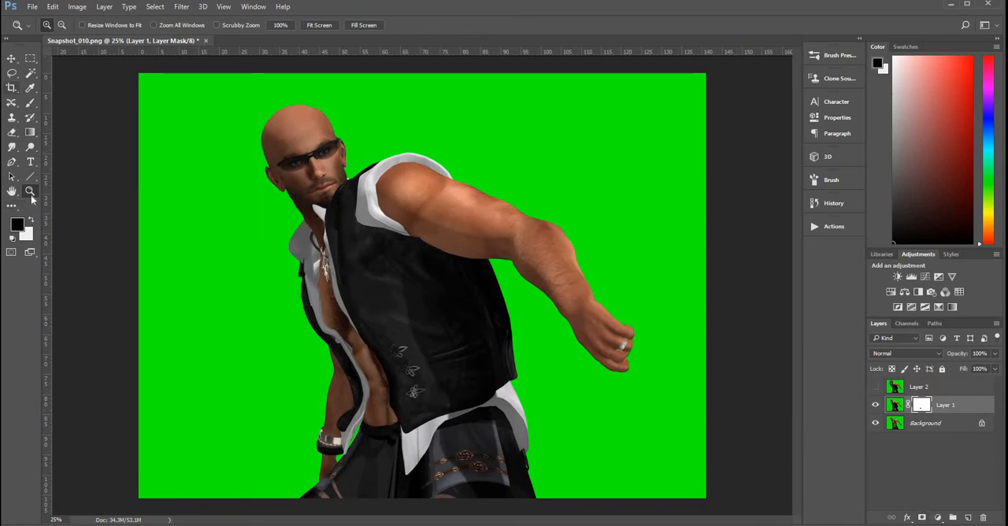
# Step: Paint out the white collar tip below the chin on Layer 1's mask with a size 40 black brush at 100% opacity
pyautogui.click(343, 206)
pyautogui.click(343, 205)
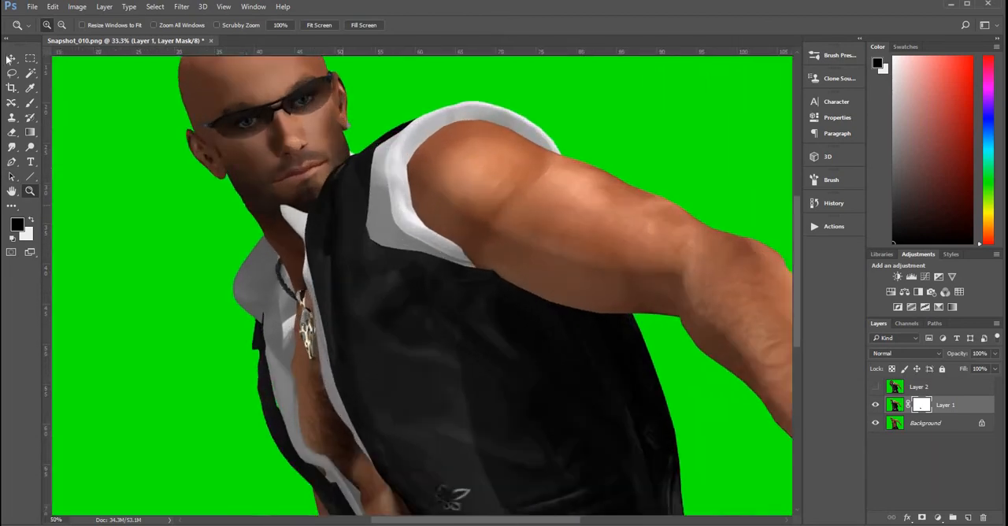
pyautogui.click(343, 205)
pyautogui.click(30, 103)
pyautogui.moveTo(259, 213)
pyautogui.mouseDown()
pyautogui.moveTo(259, 228)
pyautogui.moveTo(289, 198)
pyautogui.moveTo(284, 259)
pyautogui.moveTo(282, 228)
pyautogui.moveTo(275, 233)
pyautogui.mouseUp()
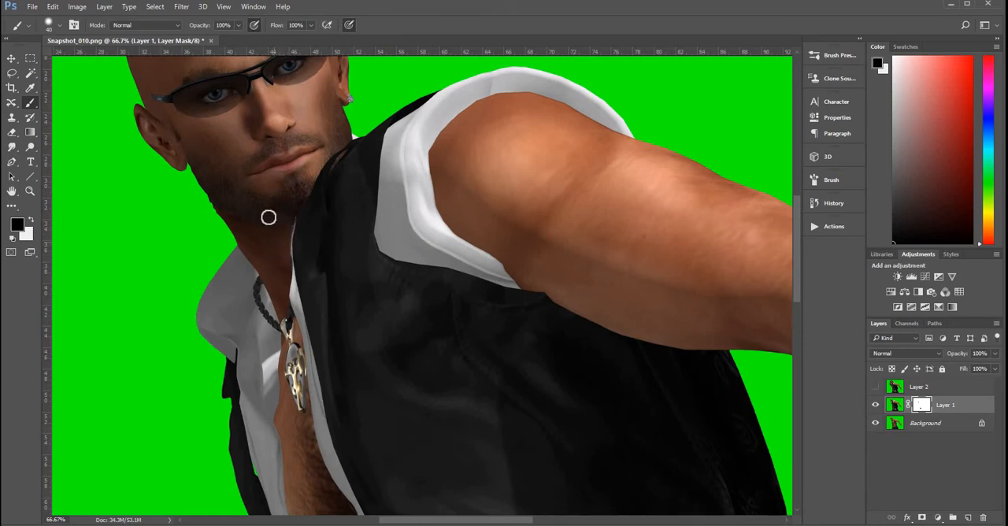
# Step: Show the long-haired Layer 2 and add a layer mask to it
pyautogui.click(875, 387)
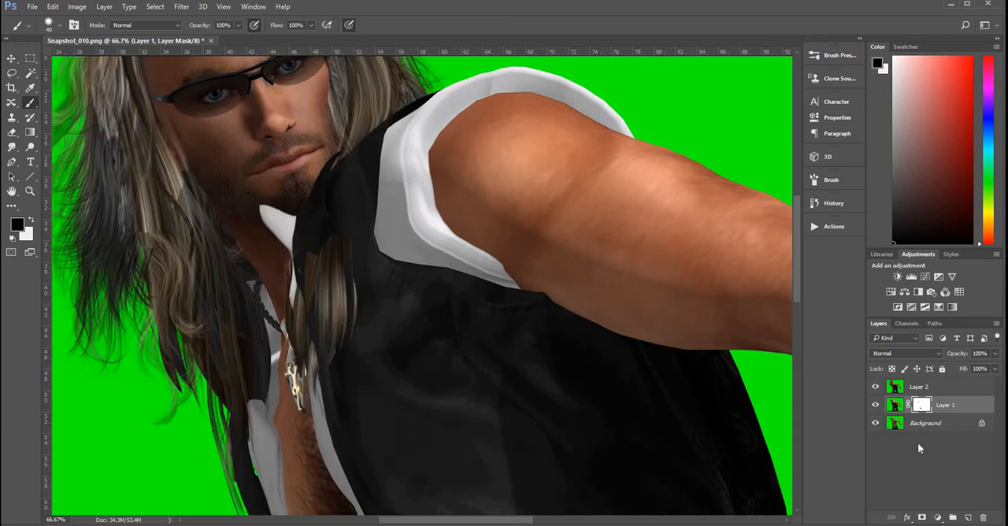
pyautogui.click(896, 387)
pyautogui.click(921, 517)
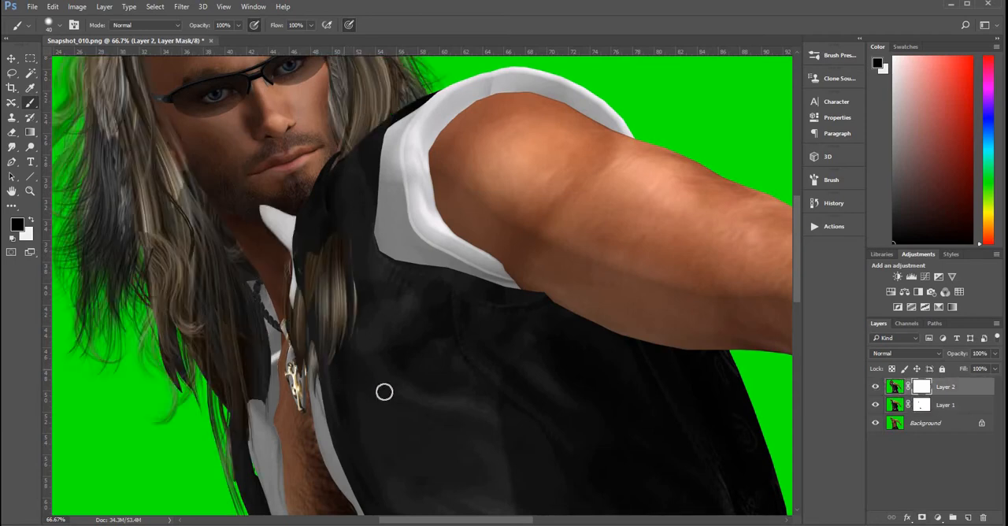
# Step: Mask out the hair strand over the vest and the white collar tip on Layer 2 with a size 175 black brush
pyautogui.press(']')
pyautogui.press(']')
pyautogui.press(']')
pyautogui.press(']')
pyautogui.press(']')
pyautogui.press(']')
pyautogui.press(']')
pyautogui.moveTo(334, 339)
pyautogui.mouseDown()
pyautogui.moveTo(335, 280)
pyautogui.moveTo(316, 308)
pyautogui.moveTo(308, 357)
pyautogui.mouseUp()
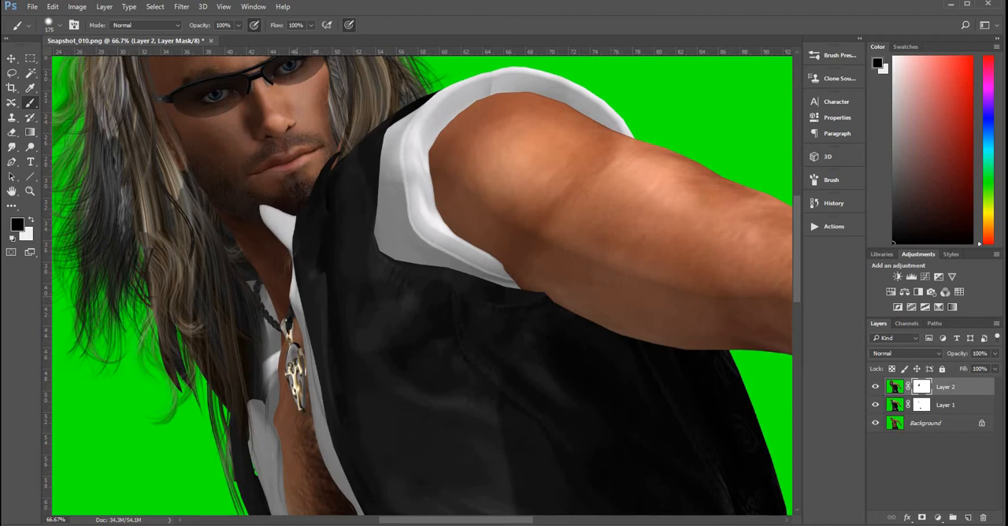
pyautogui.click(271, 233)
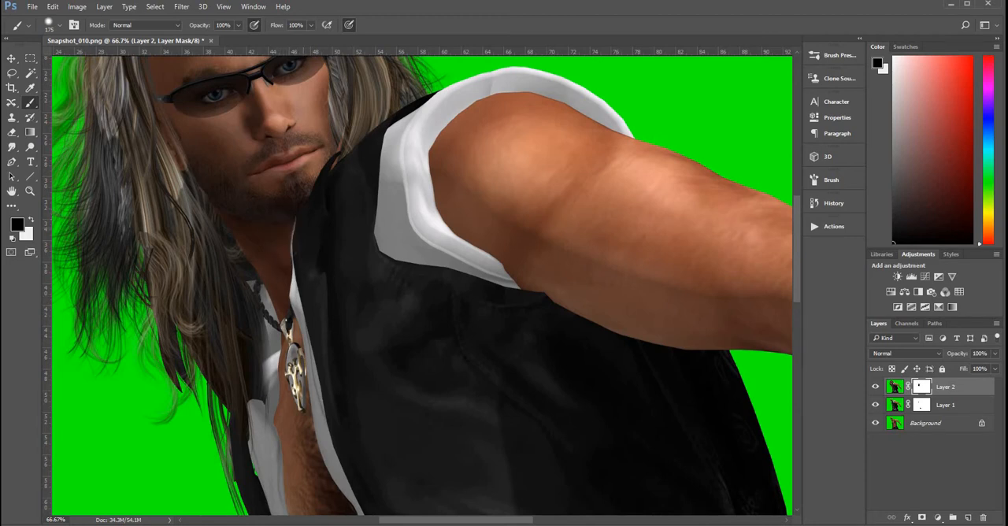
pyautogui.scroll(5, 308, 405)
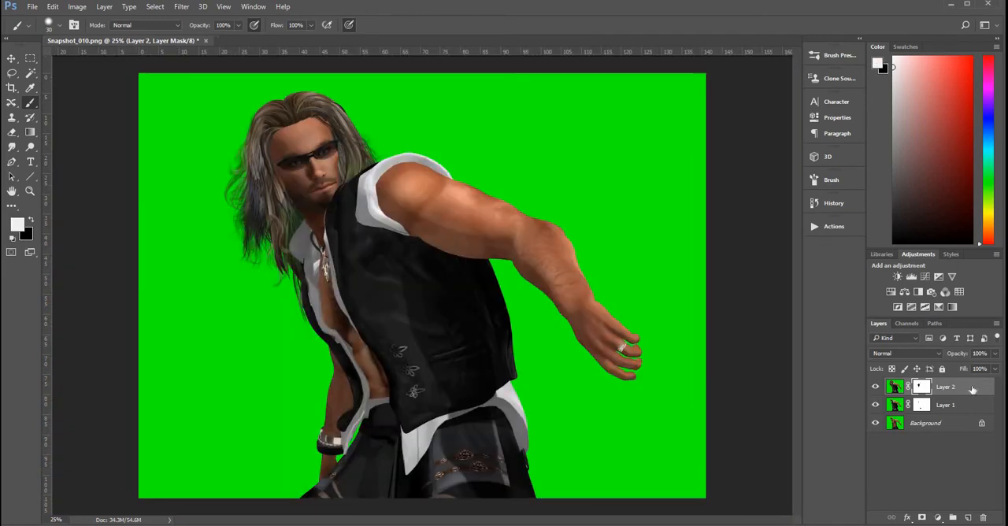
# Step: Stamp all visible layers into a new layer at the top and convert the Background to Layer 0
pyautogui.hotkey('ctrl', 'd')
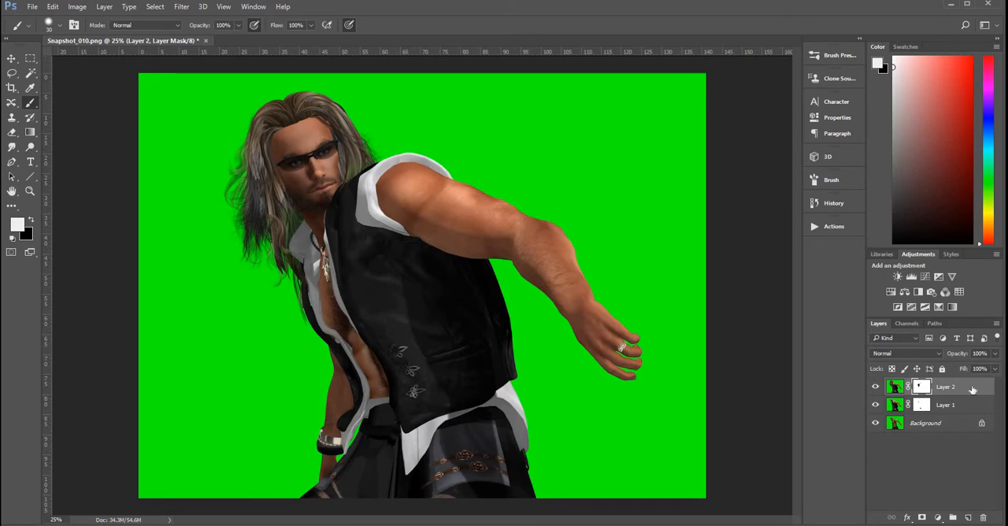
pyautogui.hotkey('ctrl', 'alt', 'shift', 'e')
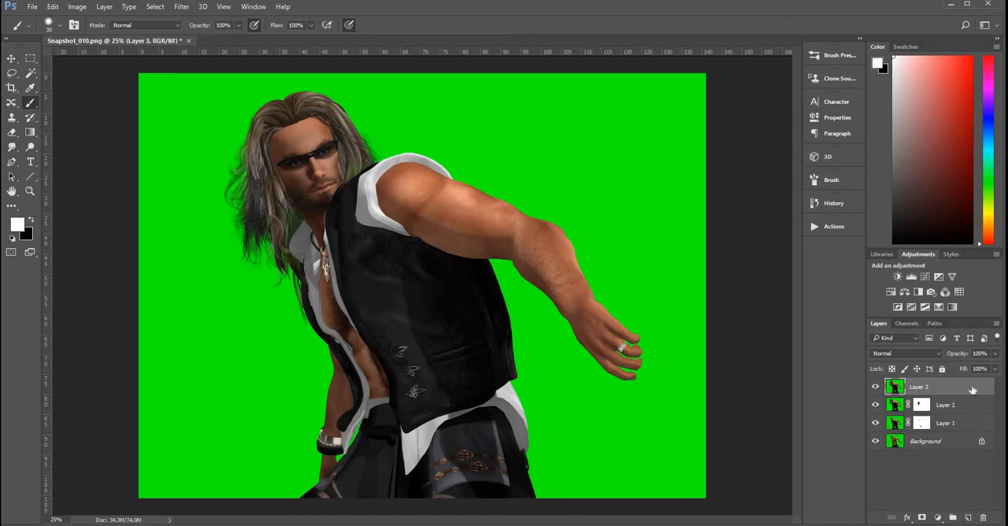
pyautogui.doubleClick(941, 449)
pyautogui.click(581, 160)
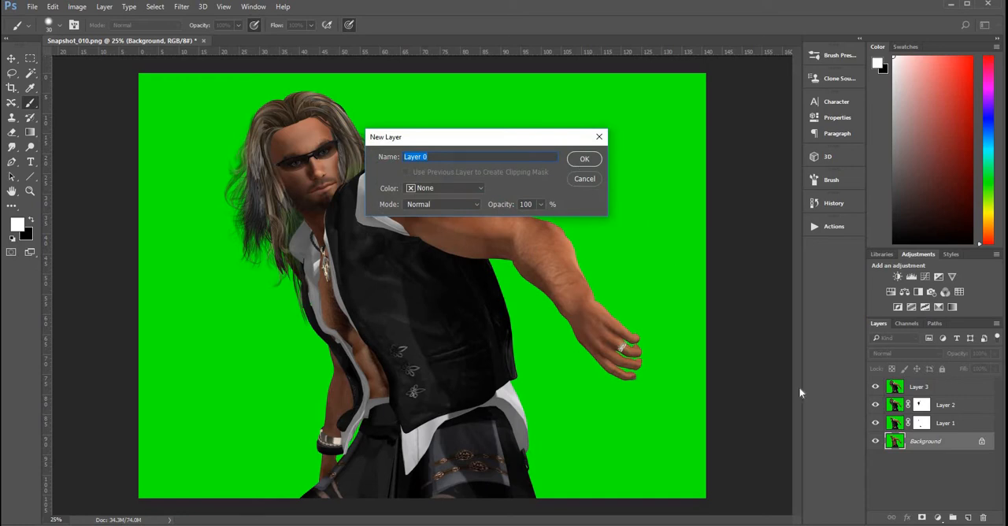
# Step: Hide Layer 0, Layer 1 and Layer 2, disable Layer 2's mask, and put the three layers in a group
pyautogui.click(876, 442)
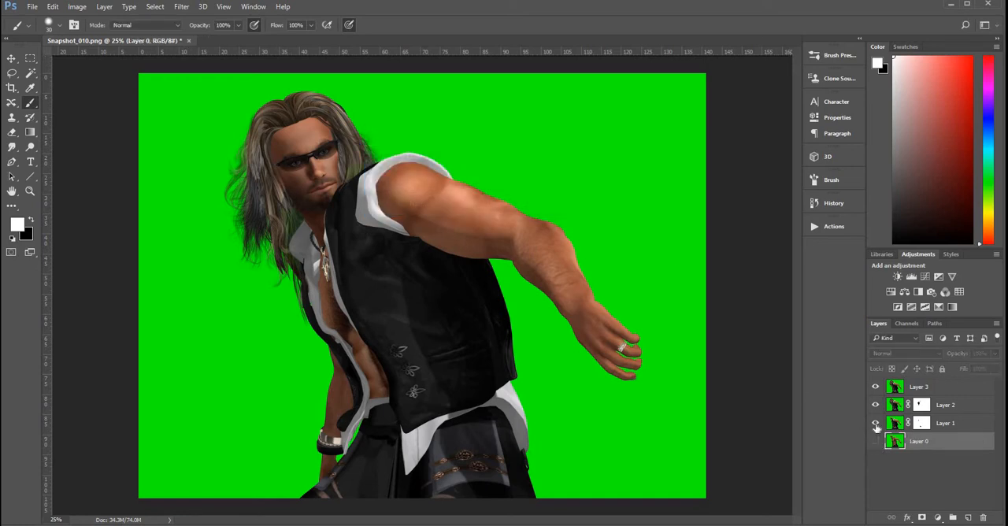
pyautogui.click(875, 424)
pyautogui.click(875, 405)
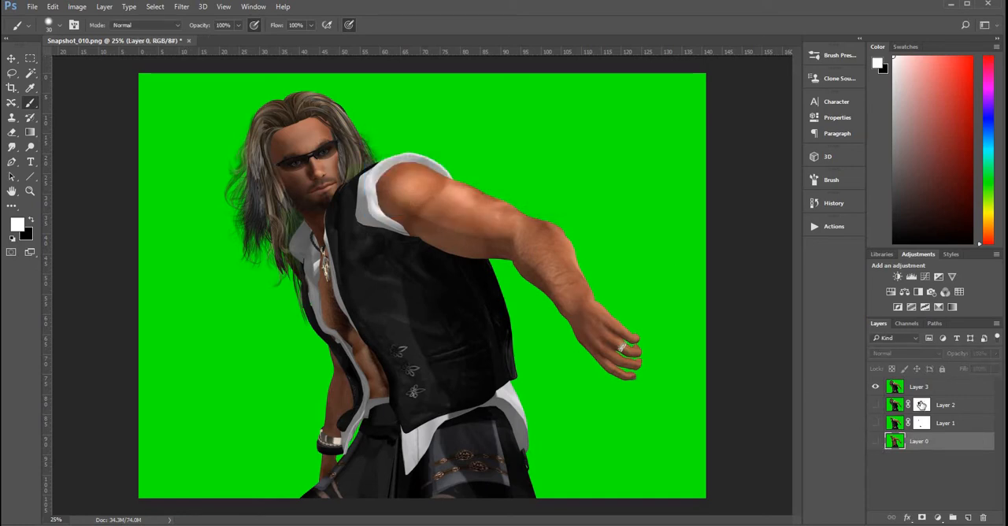
pyautogui.keyDown('shift'); pyautogui.click(922, 405); pyautogui.keyUp('shift')
pyautogui.keyDown('shift'); pyautogui.click(953, 404); pyautogui.keyUp('shift')
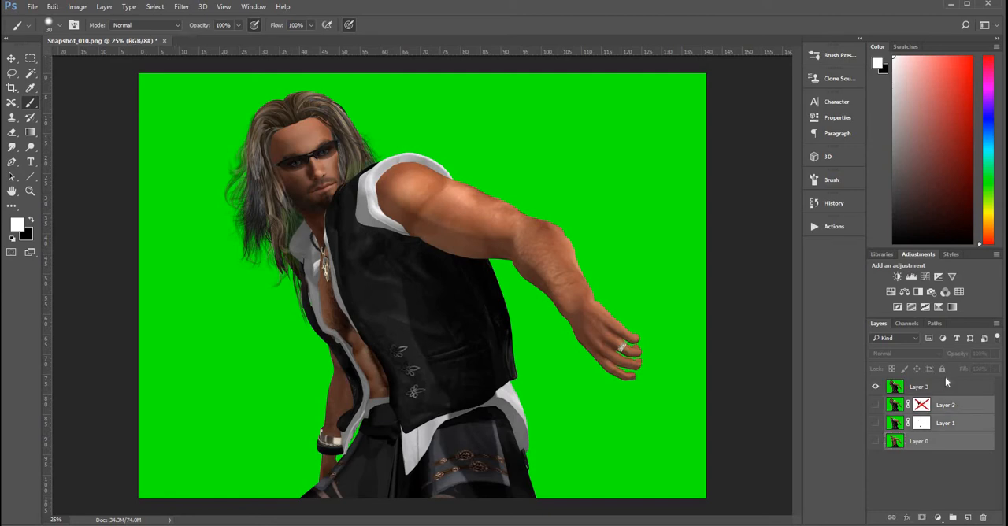
pyautogui.hotkey('ctrl', 'g')
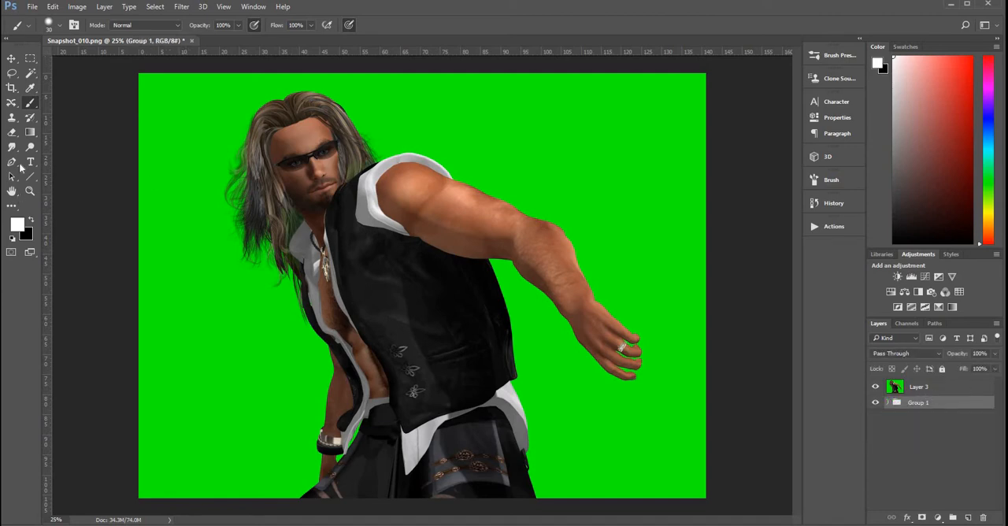
# Step: Erase the green backdrop around the figure on Layer 3 with the Background Eraser
pyautogui.click(11, 133)
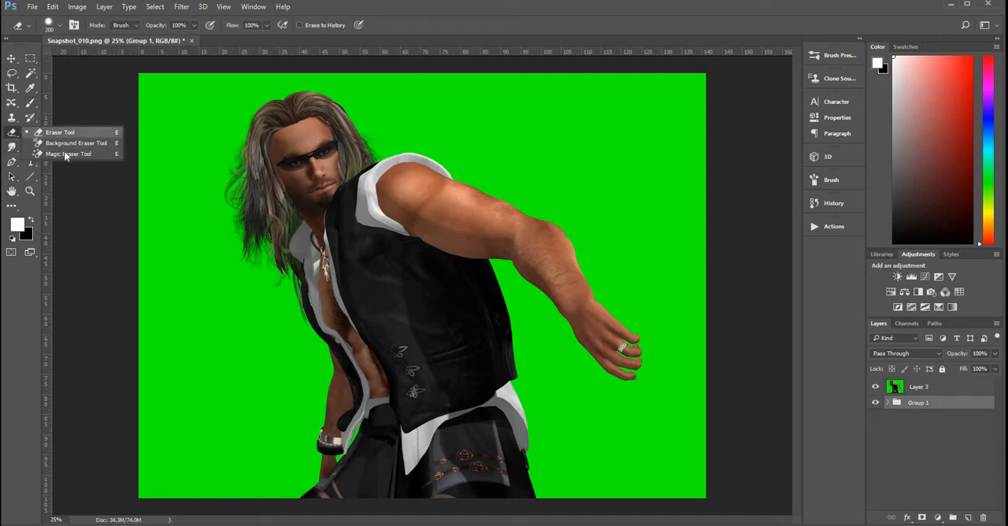
pyautogui.click(76, 145)
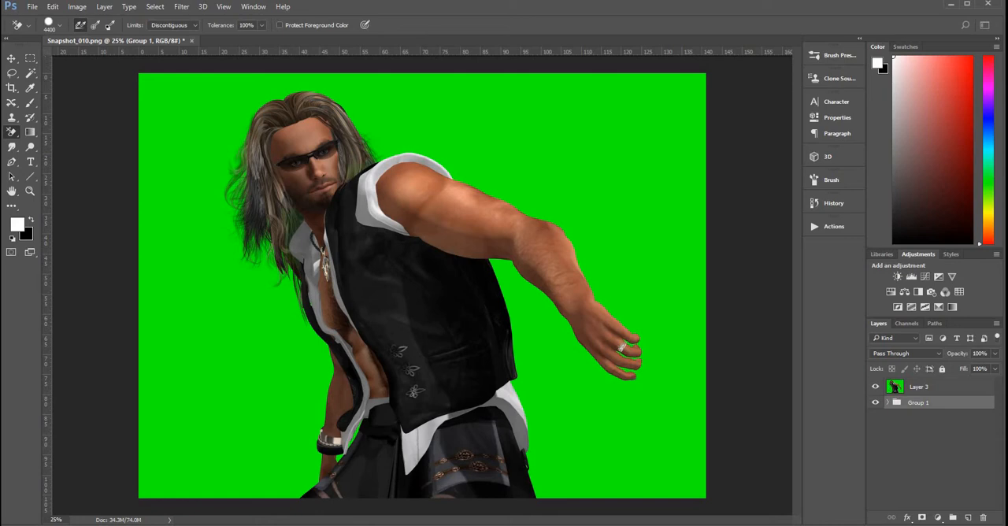
pyautogui.click(895, 390)
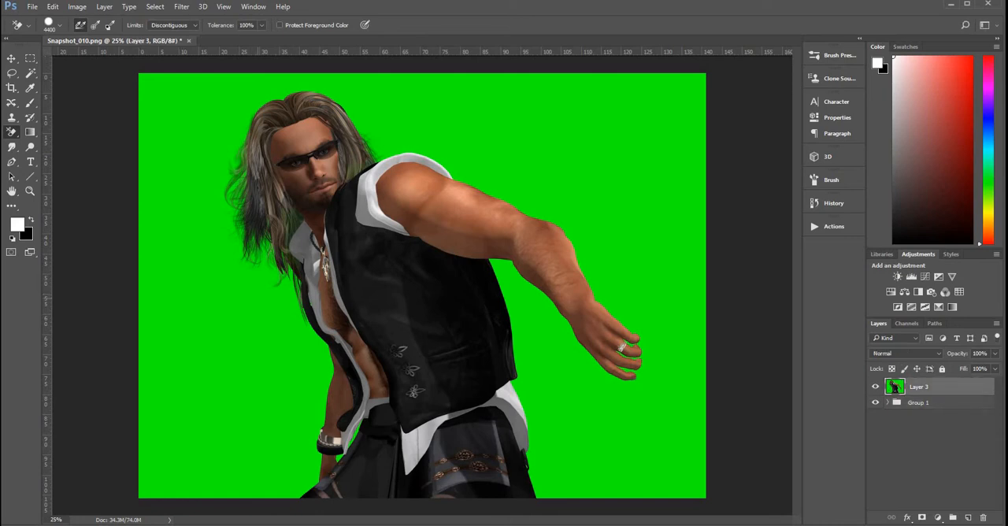
pyautogui.click(240, 299)
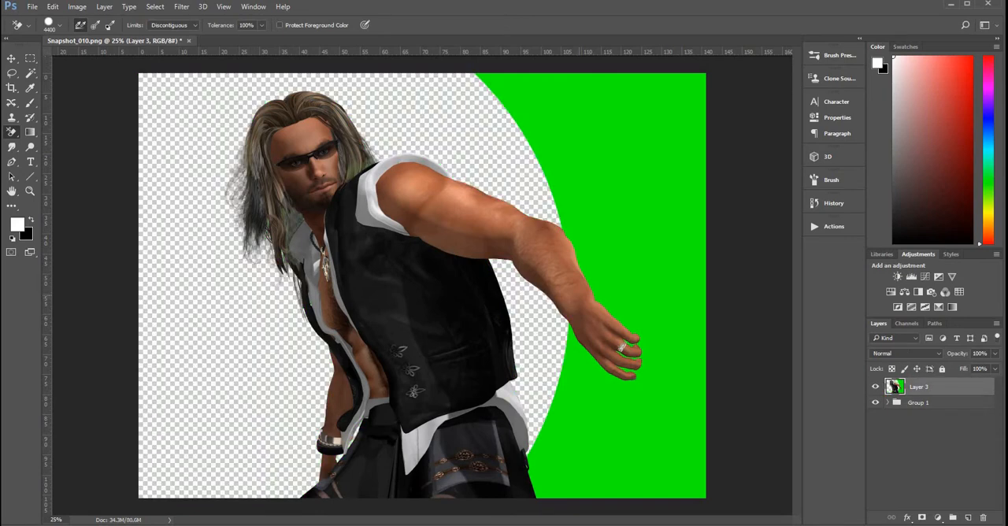
pyautogui.click(640, 290)
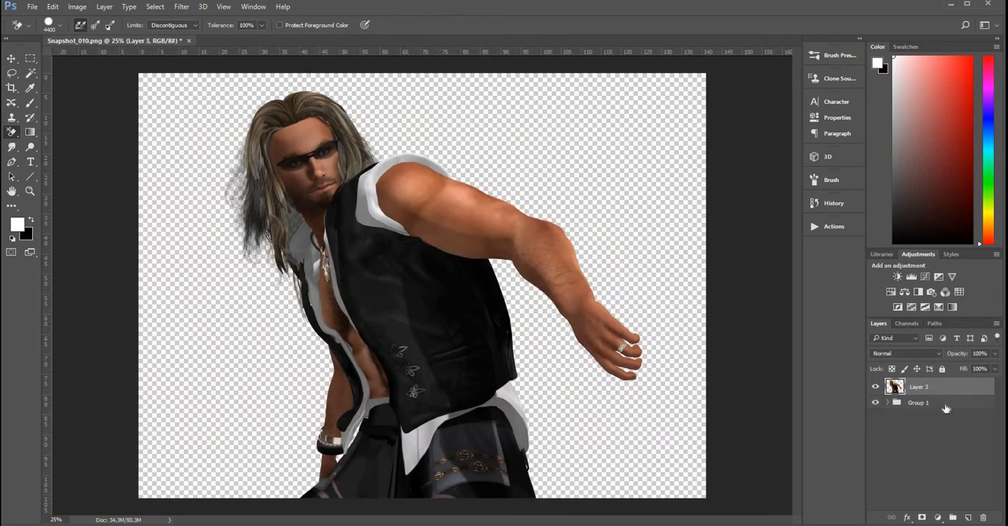
# Step: Paste the textured backdrop beneath Layer 3 and scale it to 87.5% with Free Transform
pyautogui.hotkey('ctrl', 'v')
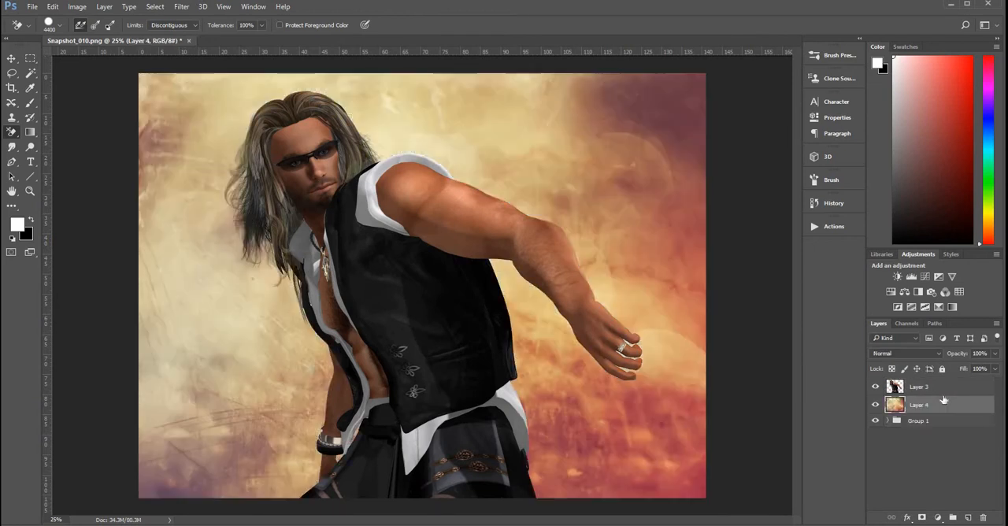
pyautogui.hotkey('ctrl', 't')
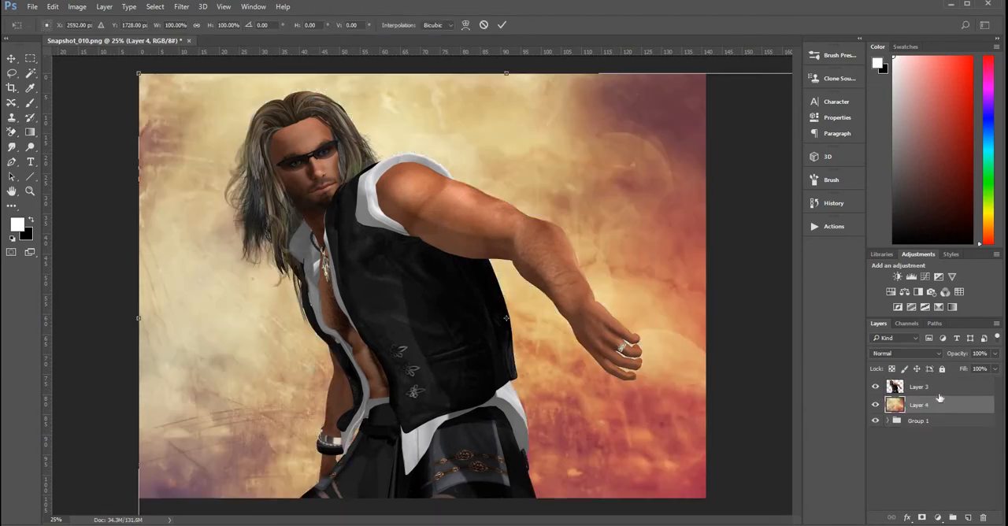
pyautogui.moveTo(138, 81); pyautogui.dragTo(318, 193)
pyautogui.moveTo(620, 407); pyautogui.dragTo(438, 281)
pyautogui.moveTo(147, 441); pyautogui.dragTo(66, 513)
# Step: Flip the backdrop horizontally, then reposition and stretch it to 89.35% height so it covers the whole canvas
pyautogui.rightClick(271, 418)
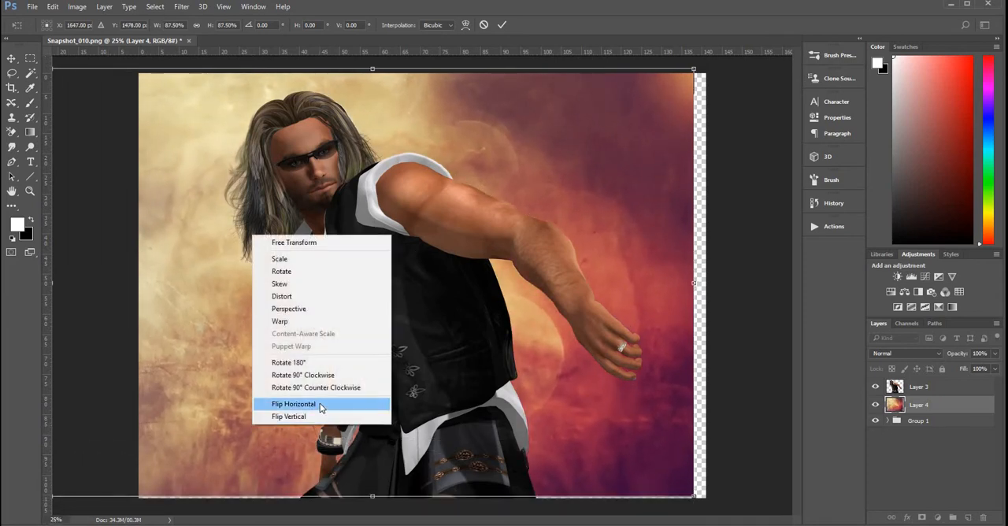
pyautogui.click(321, 404)
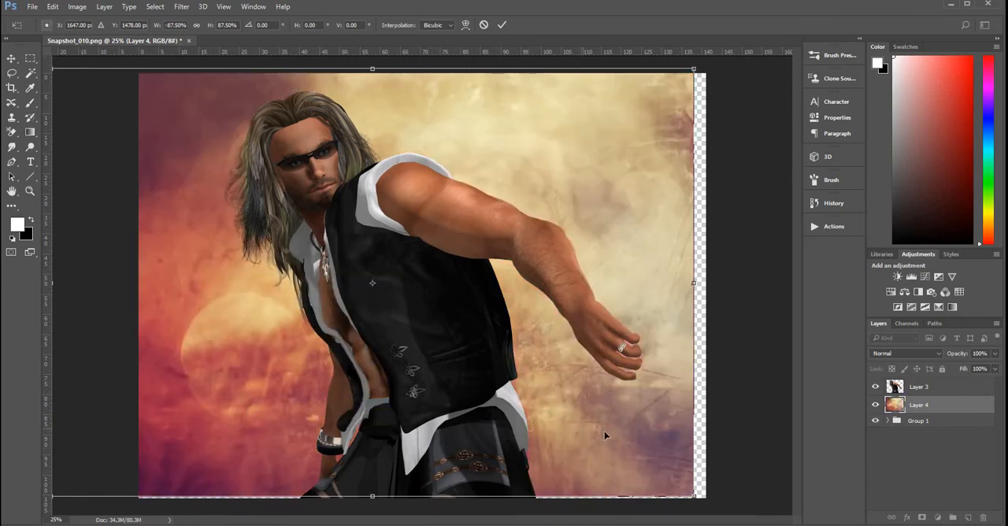
pyautogui.moveTo(604, 431); pyautogui.dragTo(609, 439)
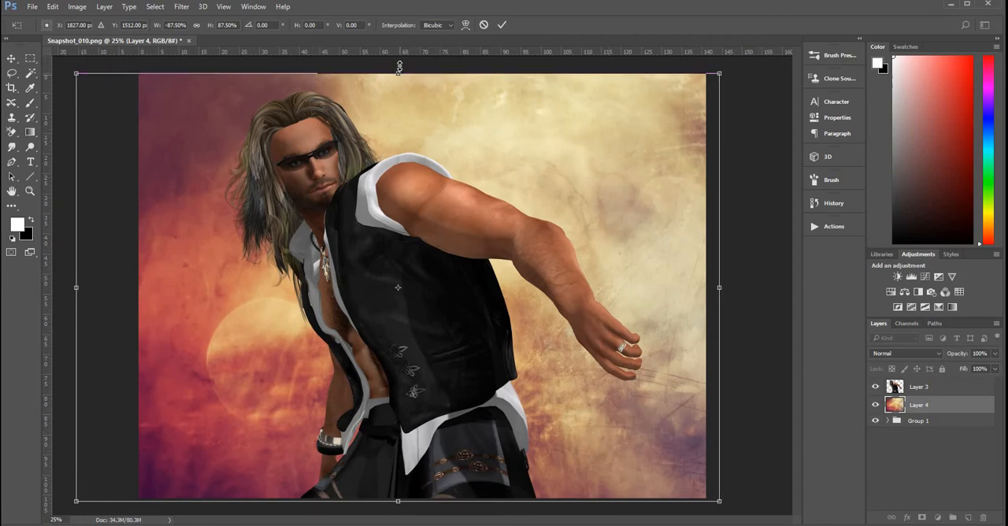
pyautogui.moveTo(399, 67); pyautogui.dragTo(400, 57)
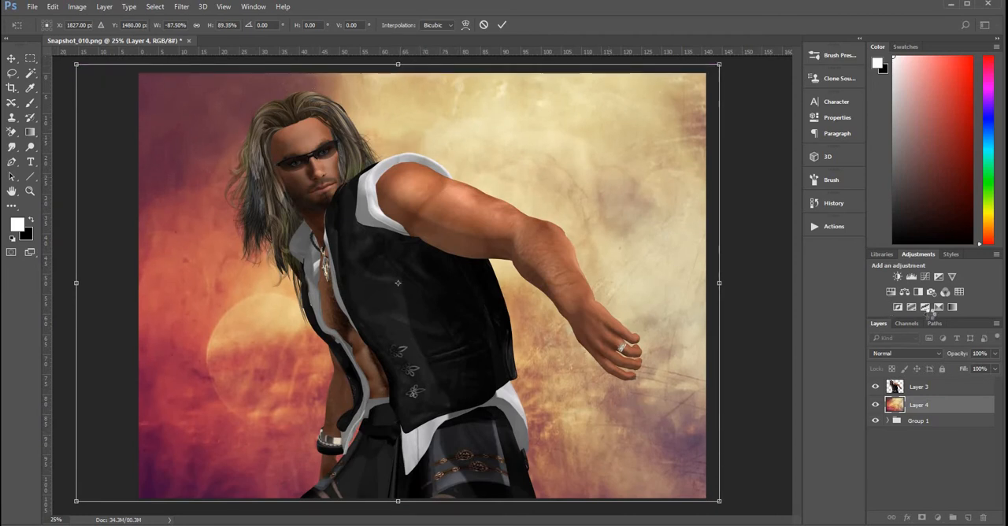
pyautogui.press('e')
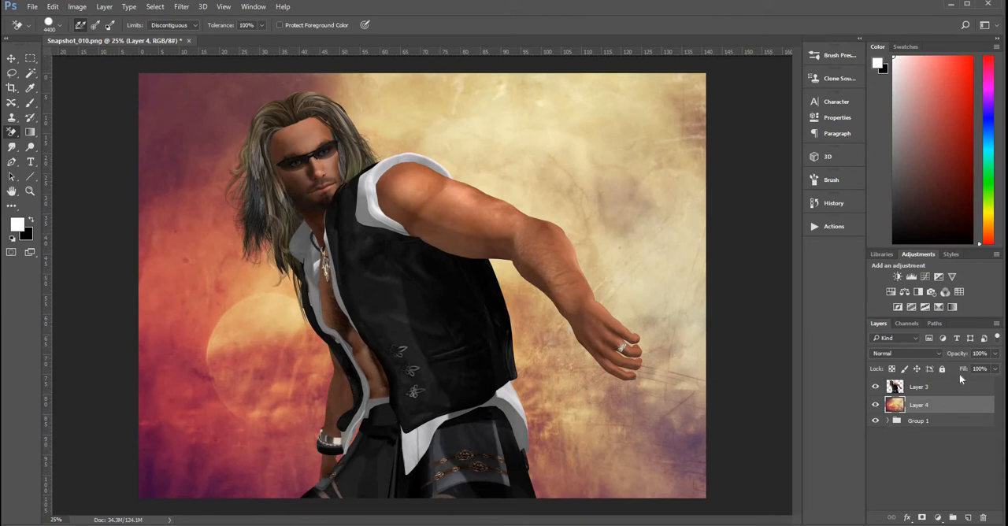
# Step: Add a new layer above Layer 3, clip it to Layer 3, and set its blend mode to Hue
pyautogui.click(954, 386)
pyautogui.click(969, 518)
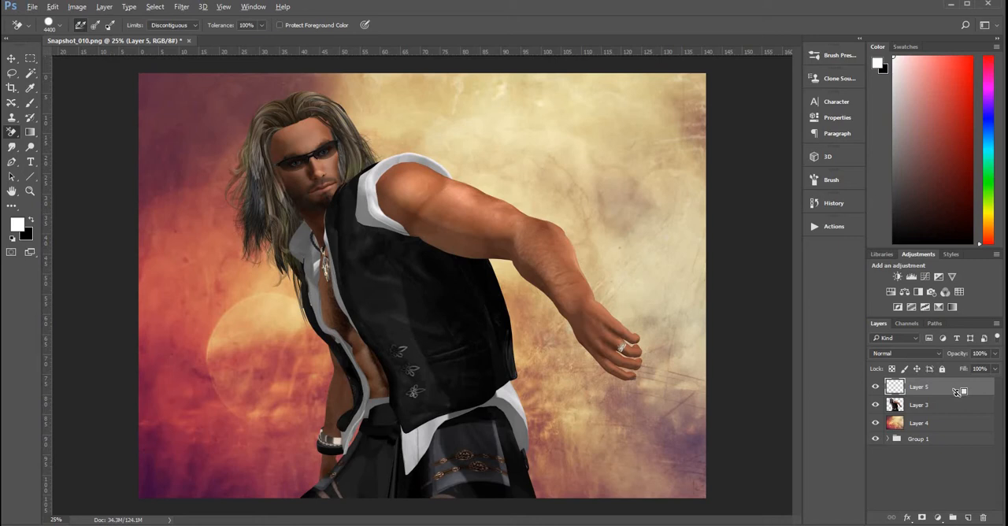
pyautogui.keyDown('alt'); pyautogui.click(958, 390); pyautogui.keyUp('alt')
pyautogui.click(926, 354)
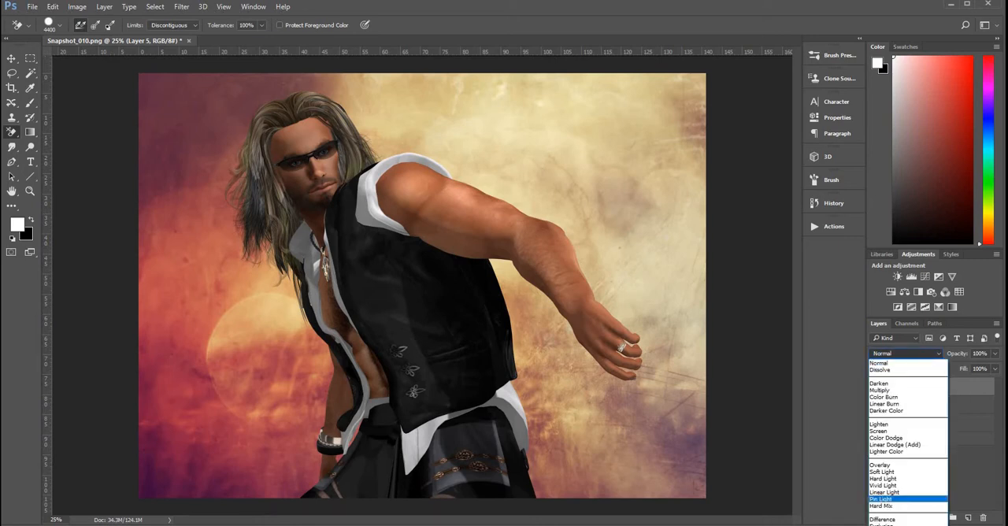
pyautogui.click(881, 525)
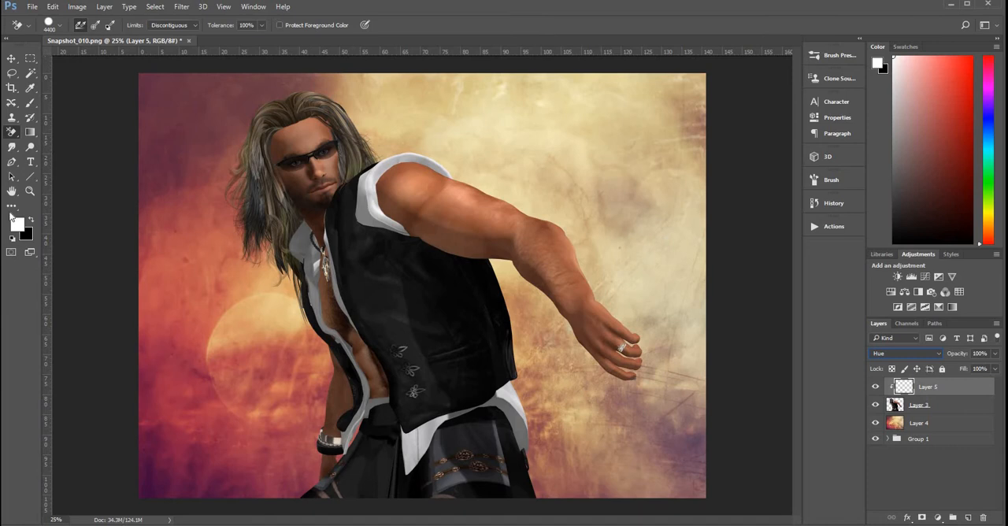
# Step: Sample a hair colour and paint over the green fringing along the hair and clothing edges on Layer 5 with a soft 80 px brush
pyautogui.click(30, 90)
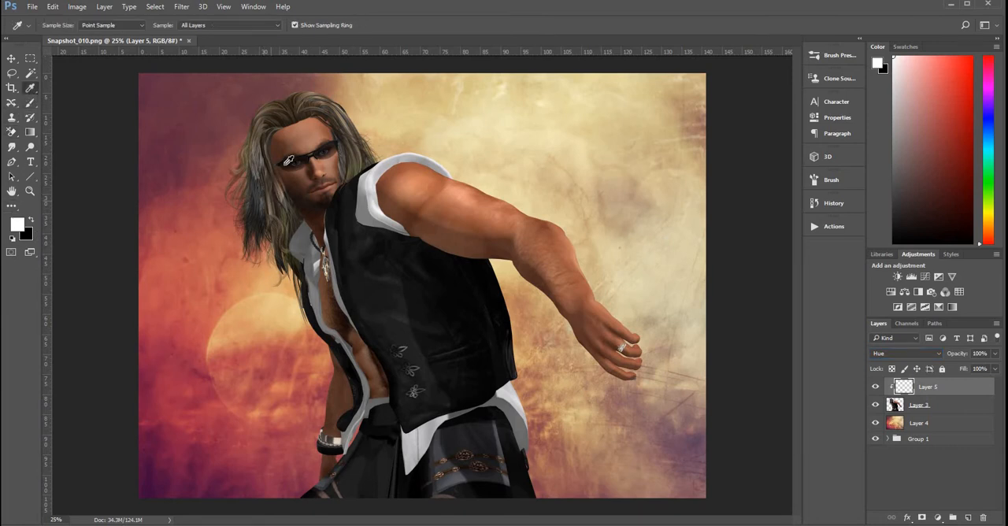
pyautogui.click(342, 108)
pyautogui.click(30, 102)
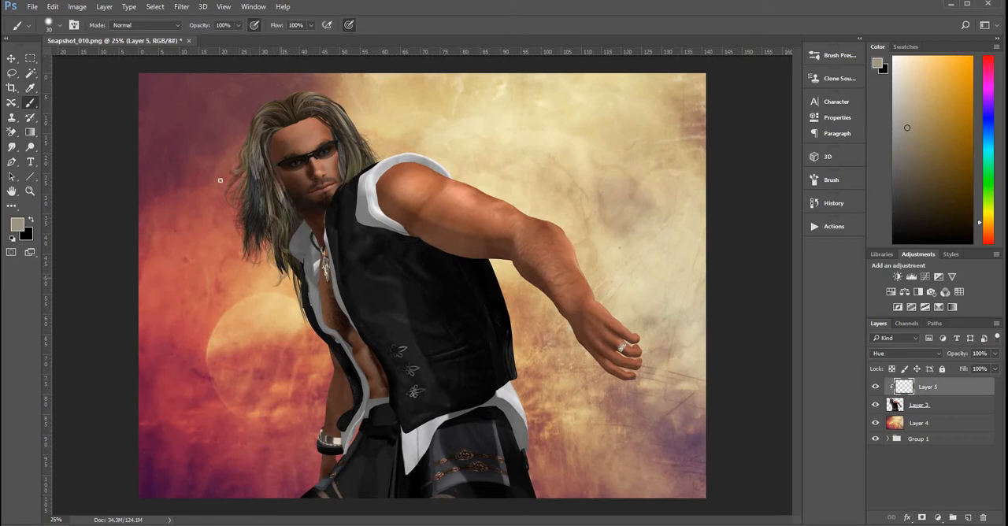
pyautogui.click(29, 192)
pyautogui.click(267, 268)
pyautogui.click(265, 263)
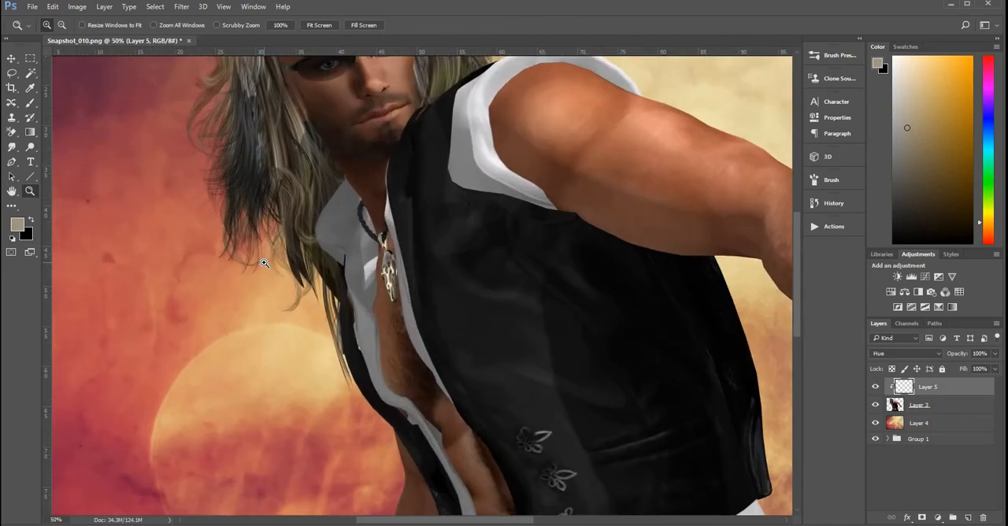
pyautogui.click(265, 263)
pyautogui.click(31, 104)
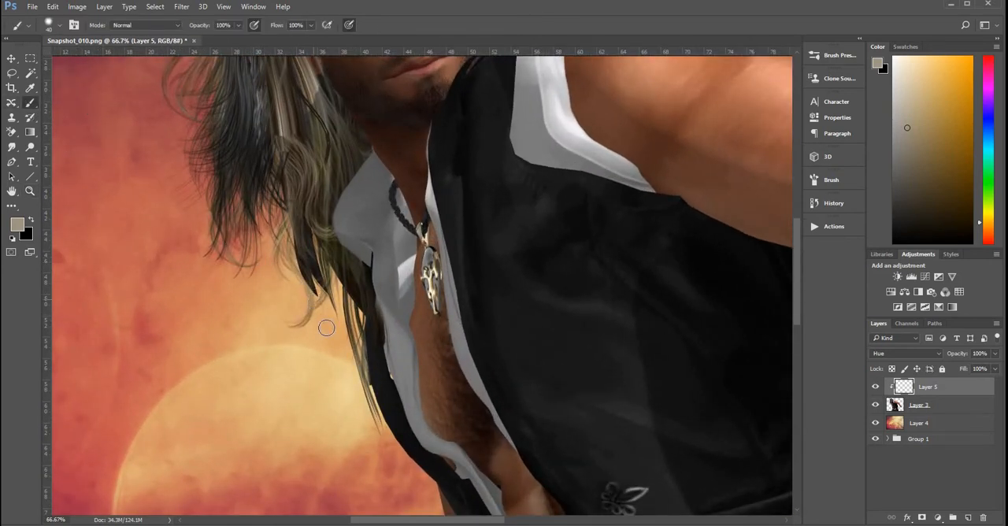
pyautogui.press(']')
pyautogui.press(']')
pyautogui.press(']')
pyautogui.press(']')
pyautogui.press(']')
pyautogui.press(']')
pyautogui.press(']')
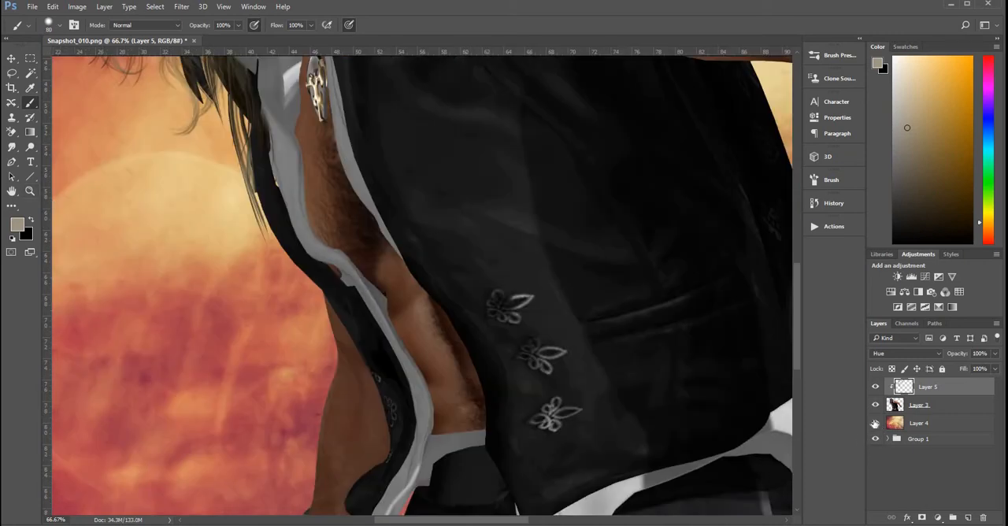
# Step: With Layer 4 hidden, stamp the visible figure onto a new layer, then move Layer 4 directly beneath it and show it again
pyautogui.click(875, 423)
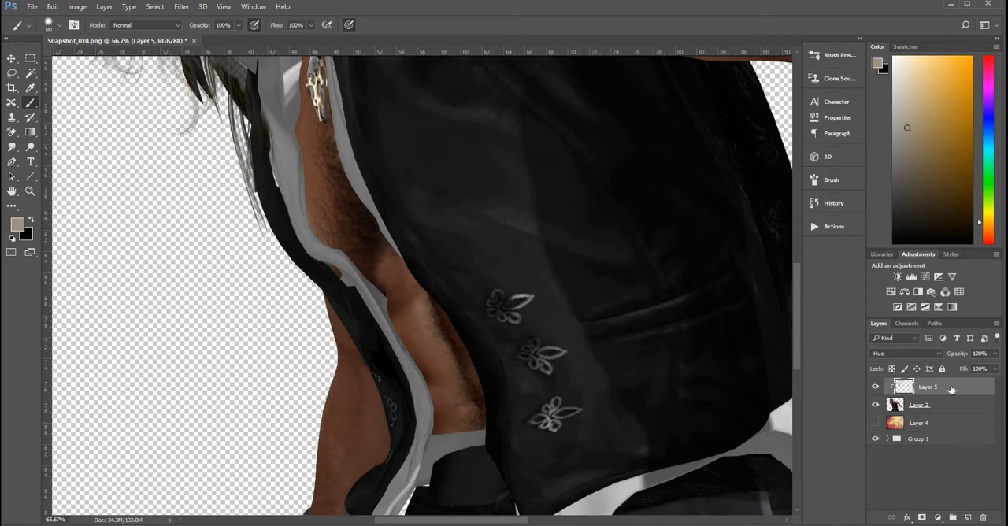
pyautogui.hotkey('ctrl', 'shift', 'alt', 'e')
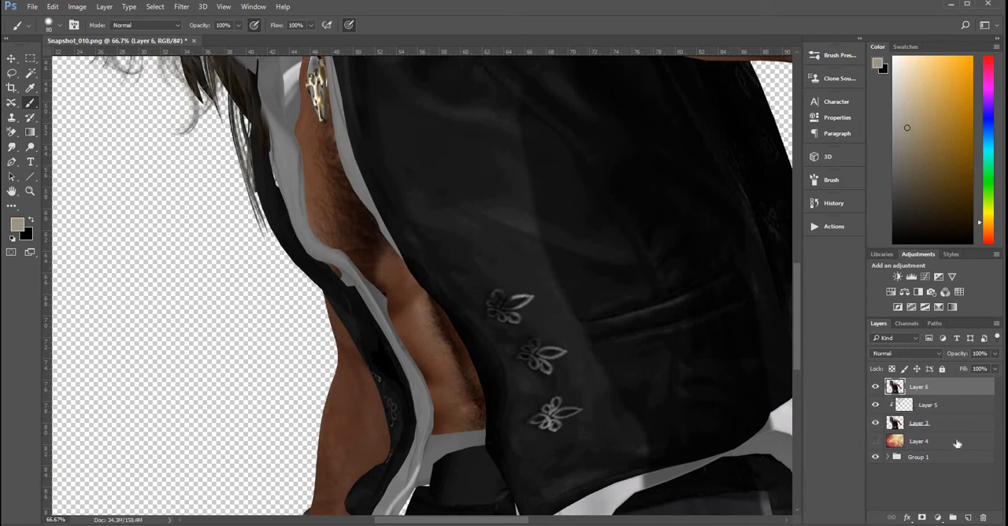
pyautogui.moveTo(959, 404); pyautogui.dragTo(961, 397)
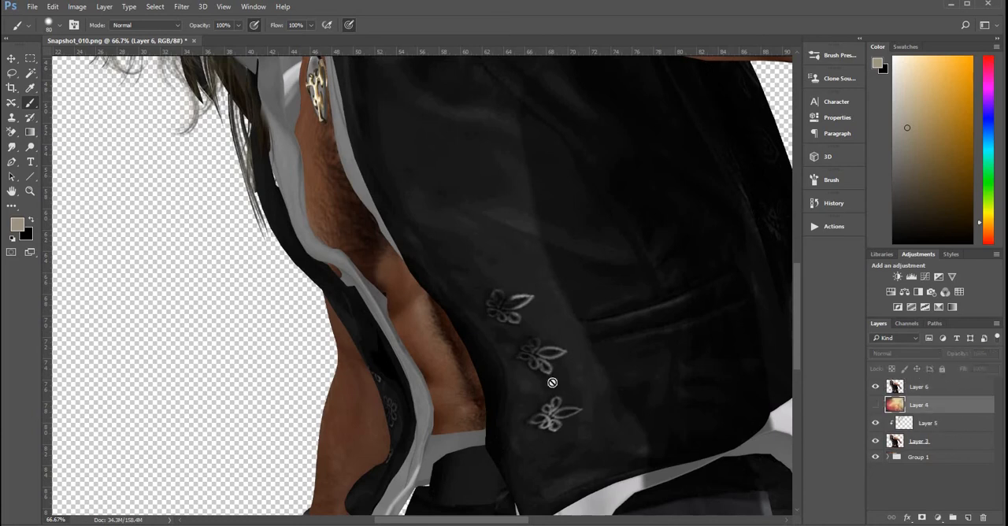
pyautogui.click(876, 405)
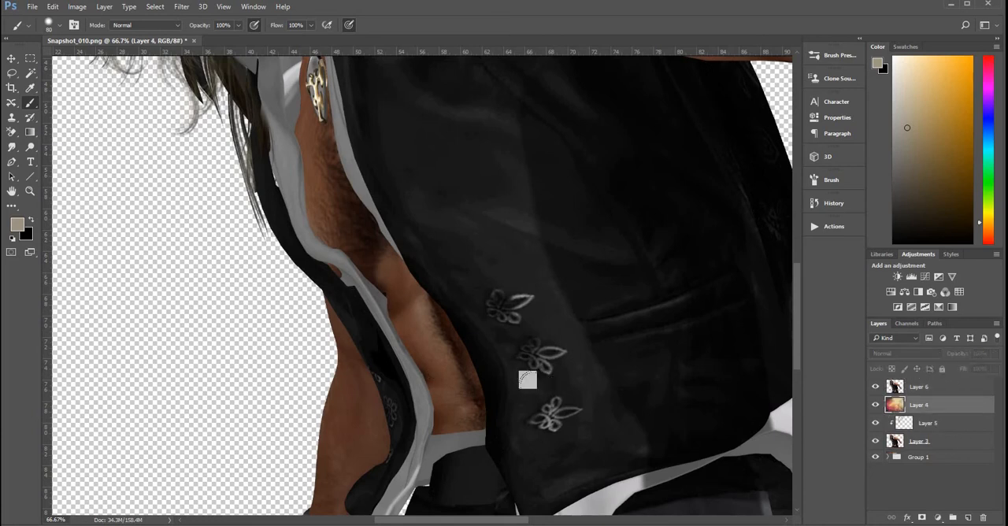
# Step: Add a layer mask to Layer 6 and invert it to black to hide the figure
pyautogui.click(30, 192)
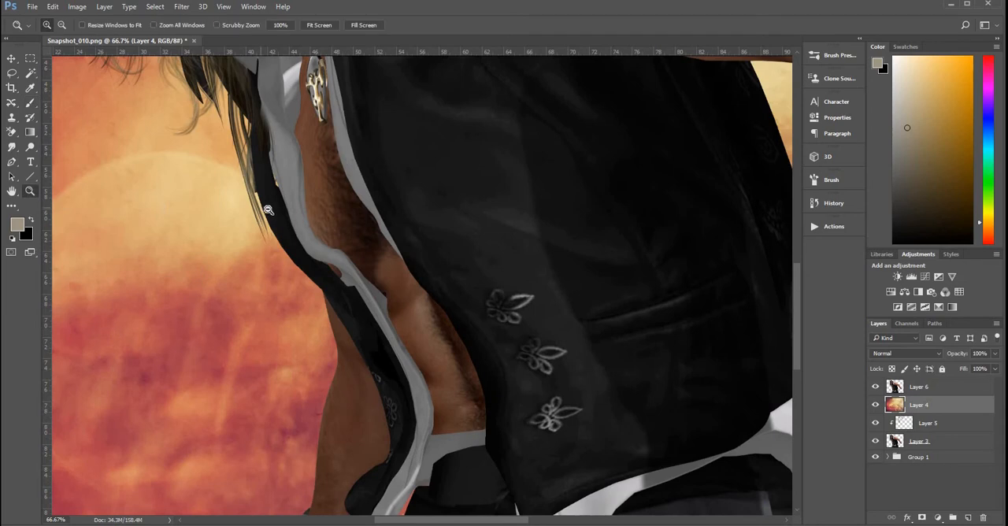
pyautogui.keyDown('alt'); pyautogui.click(268, 209); pyautogui.keyUp('alt')
pyautogui.keyDown('alt'); pyautogui.click(268, 209); pyautogui.keyUp('alt')
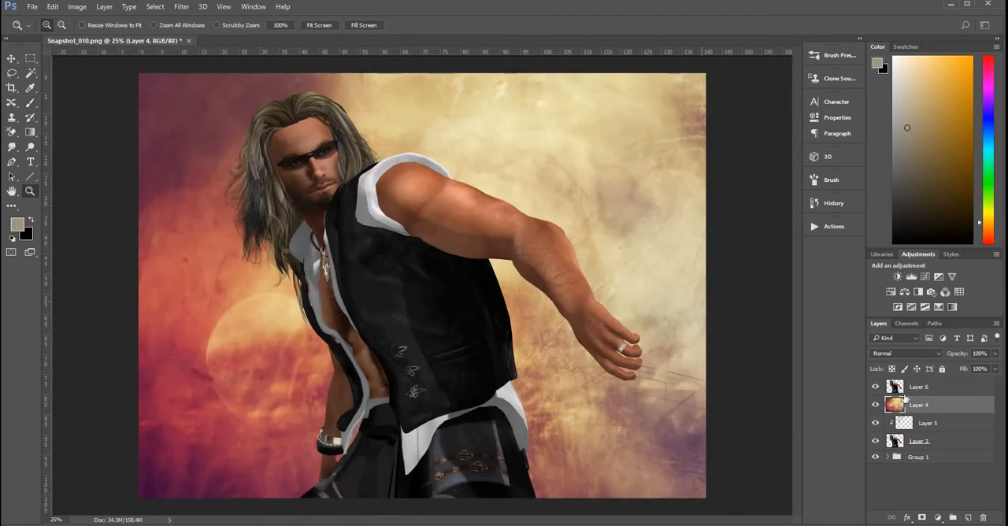
pyautogui.click(898, 387)
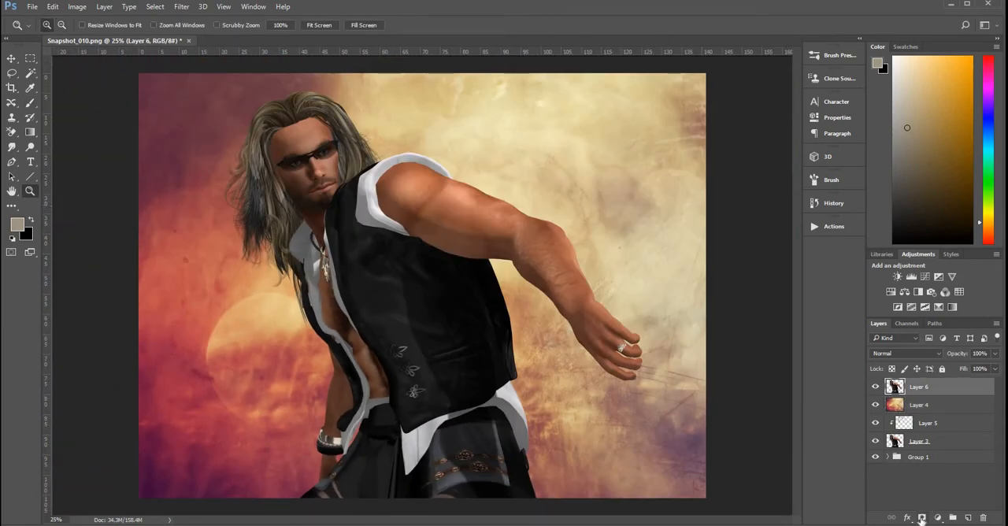
pyautogui.click(922, 518)
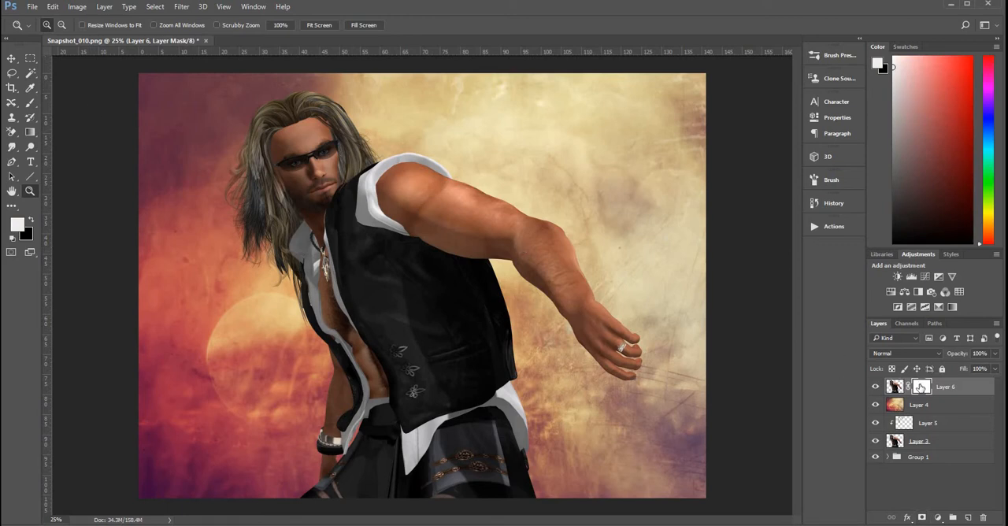
pyautogui.hotkey('ctrl', 'i')
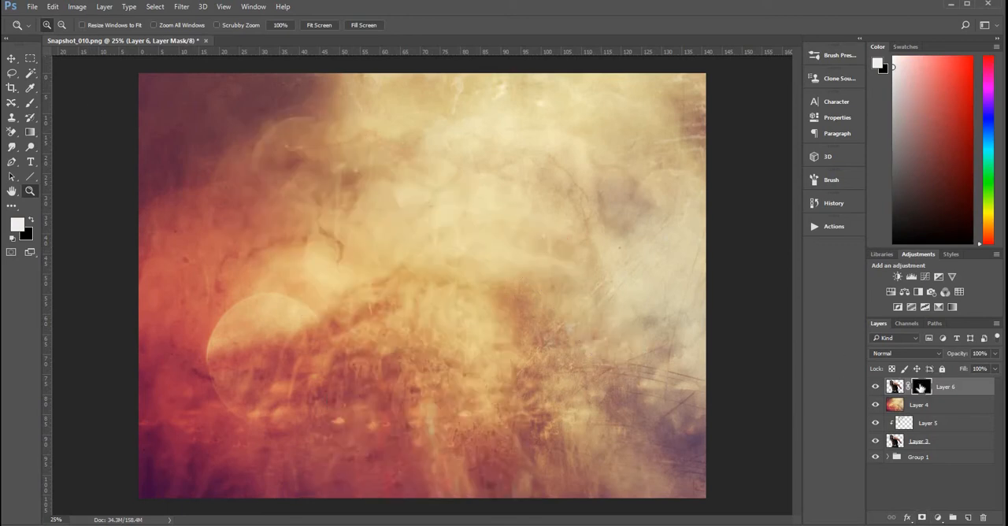
# Step: Reveal the head, torso, arm and hand on Layer 6's mask with several white-to-transparent radial gradients
pyautogui.click(30, 133)
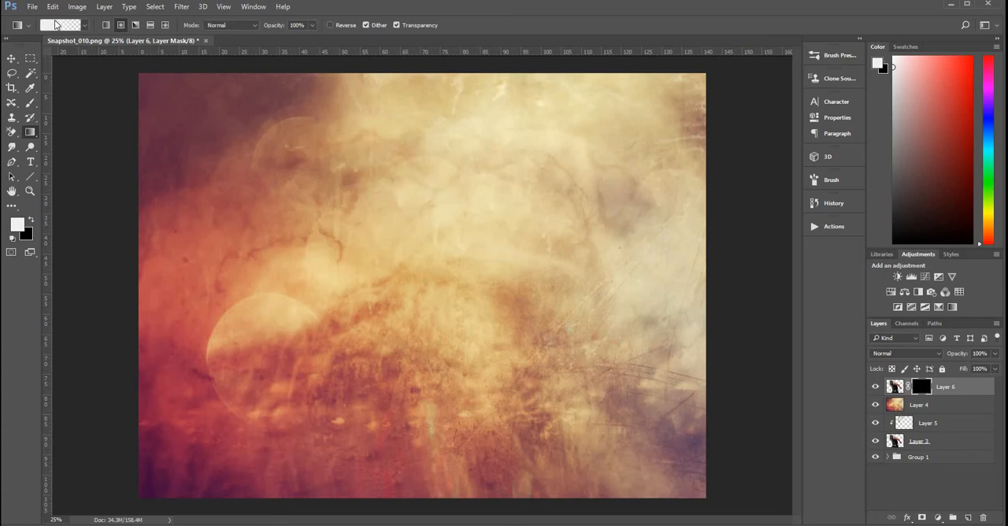
pyautogui.click(121, 26)
pyautogui.moveTo(507, 61); pyautogui.dragTo(367, 292)
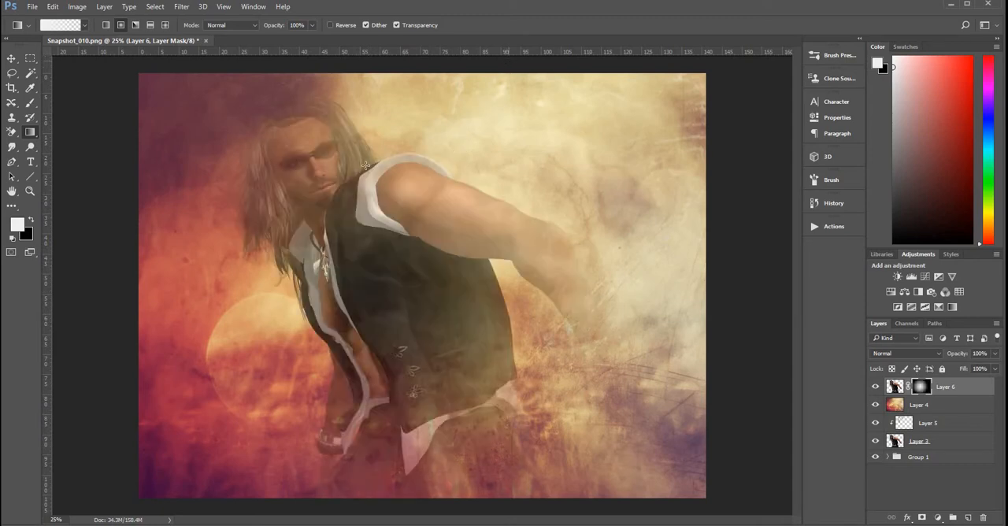
pyautogui.moveTo(424, 35); pyautogui.dragTo(349, 196)
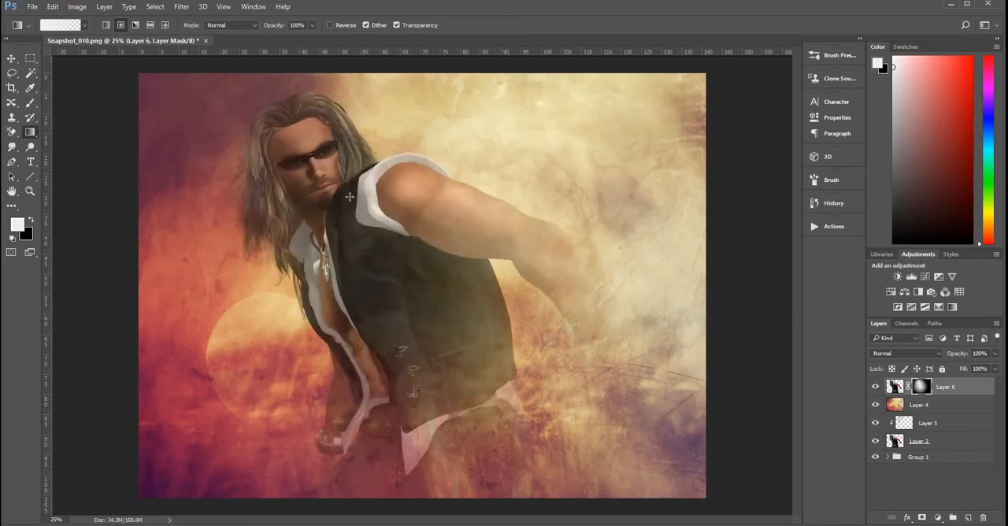
pyautogui.moveTo(560, 125); pyautogui.dragTo(435, 214)
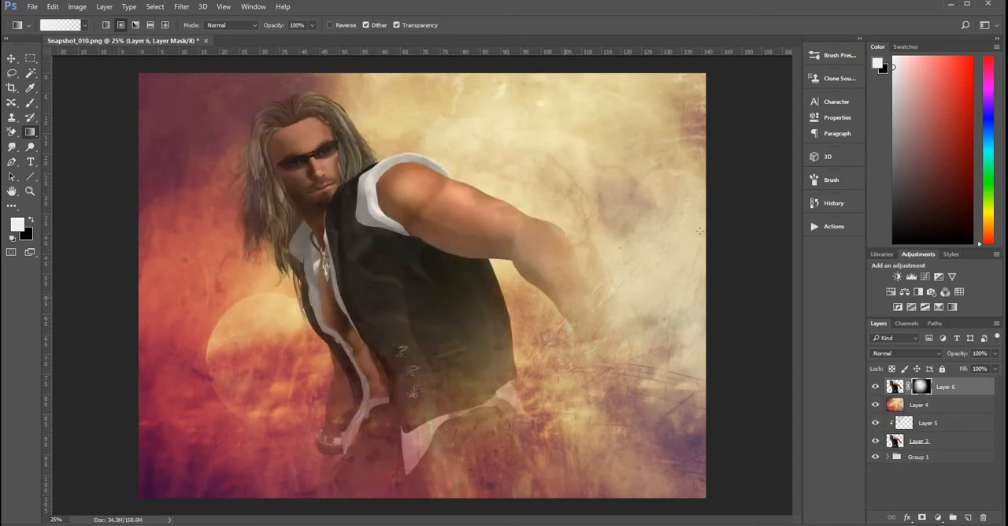
pyautogui.moveTo(699, 231); pyautogui.dragTo(623, 341)
pyautogui.moveTo(789, 233); pyautogui.dragTo(635, 339)
pyautogui.moveTo(440, 281); pyautogui.dragTo(542, 192)
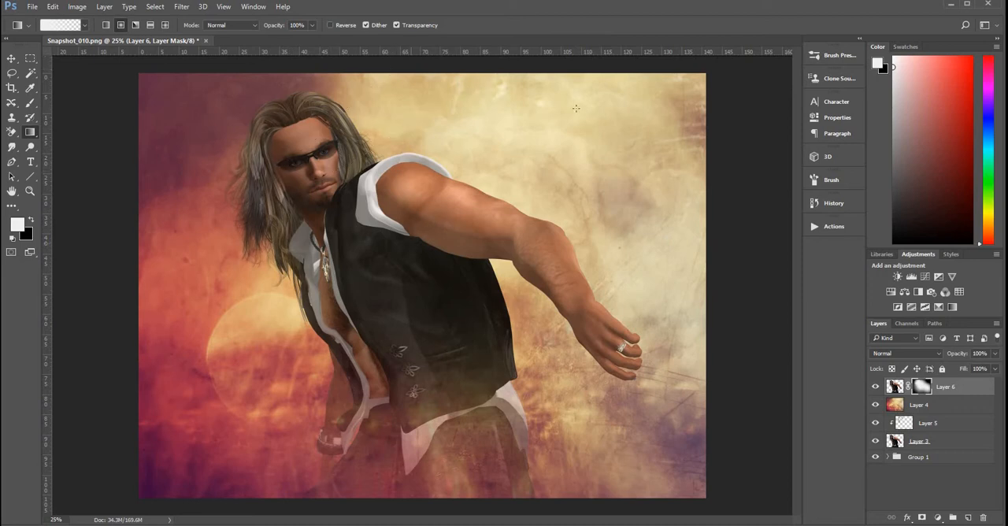
pyautogui.moveTo(576, 107); pyautogui.dragTo(432, 241)
pyautogui.moveTo(557, 253); pyautogui.dragTo(719, 148)
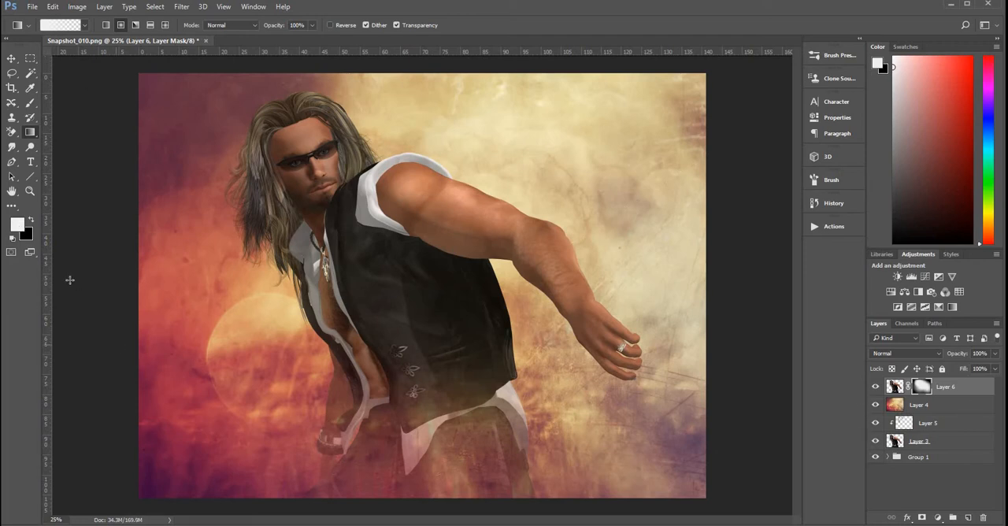
# Step: Fade the lower body on Layer 6's mask with a large soft black brush at 23% opacity and 18% flow
pyautogui.click(31, 221)
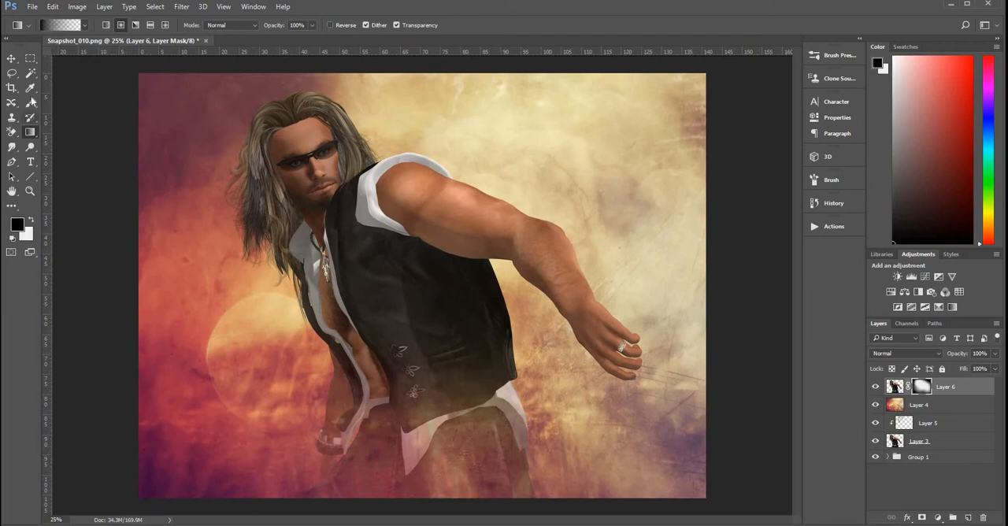
pyautogui.click(30, 102)
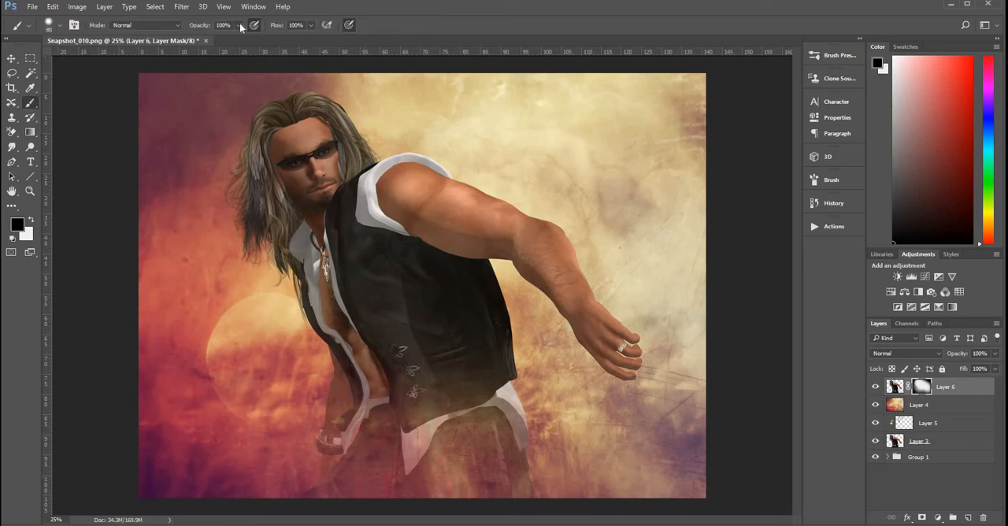
pyautogui.click(241, 27)
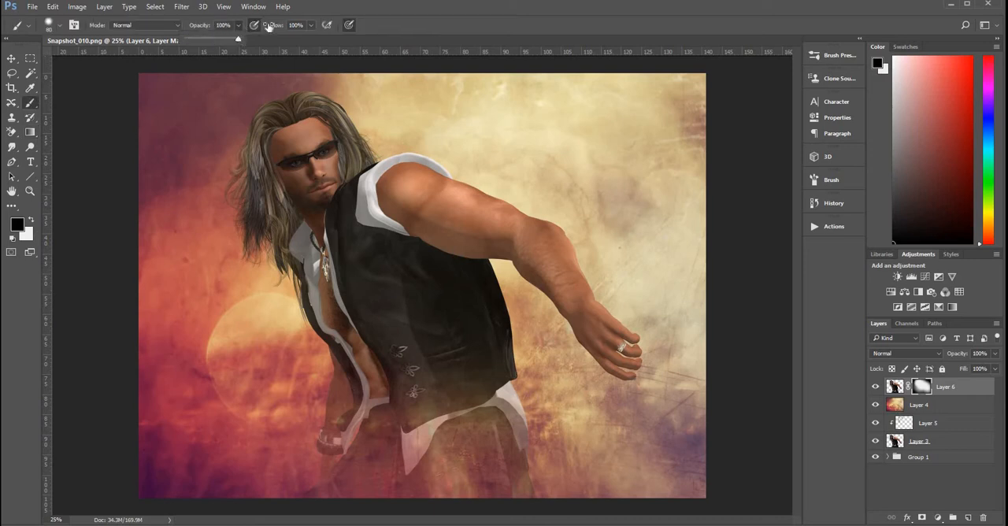
pyautogui.rightClick(99, 79)
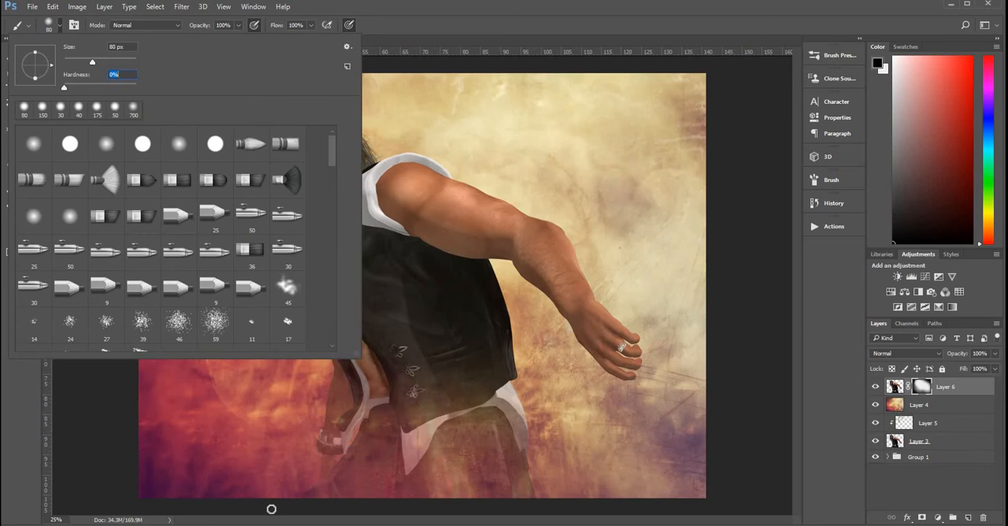
pyautogui.click(271, 510)
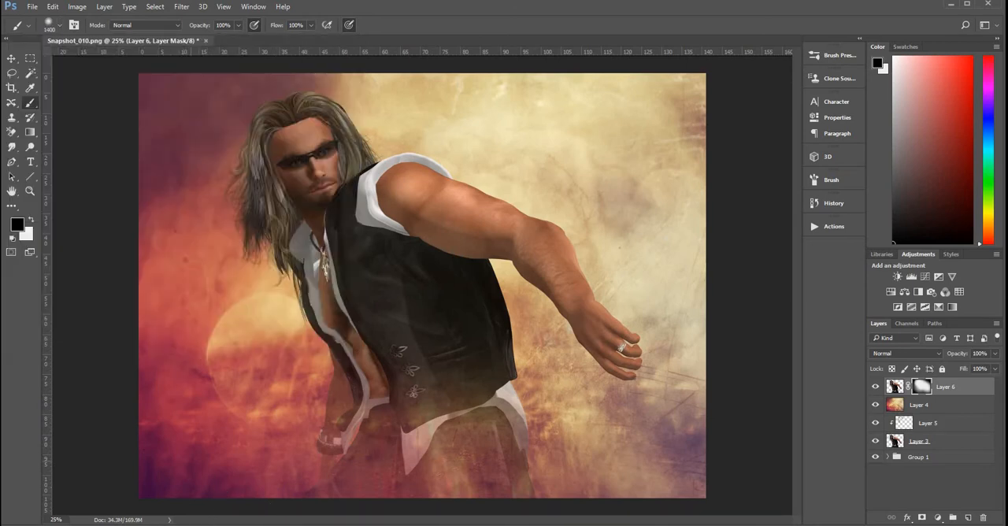
pyautogui.click(239, 25)
pyautogui.moveTo(236, 39); pyautogui.dragTo(198, 41)
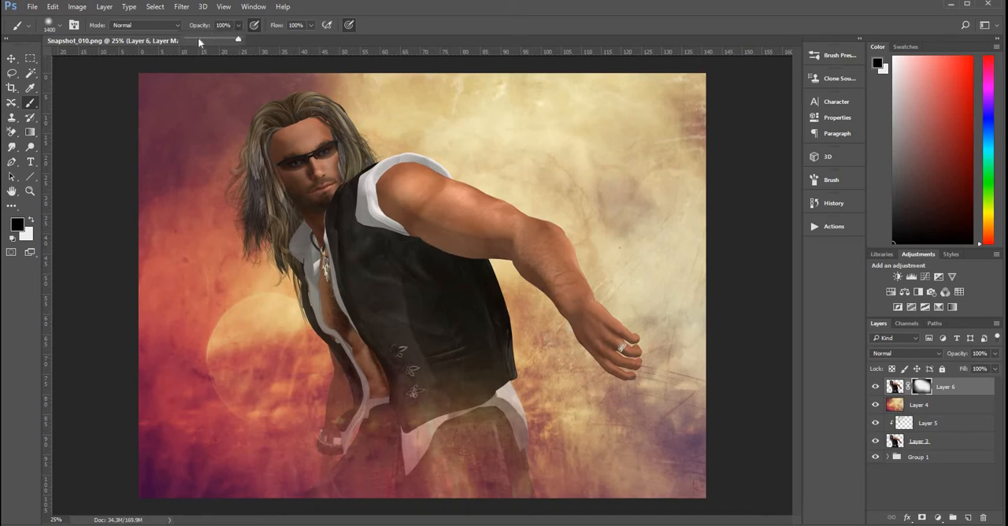
pyautogui.click(312, 26)
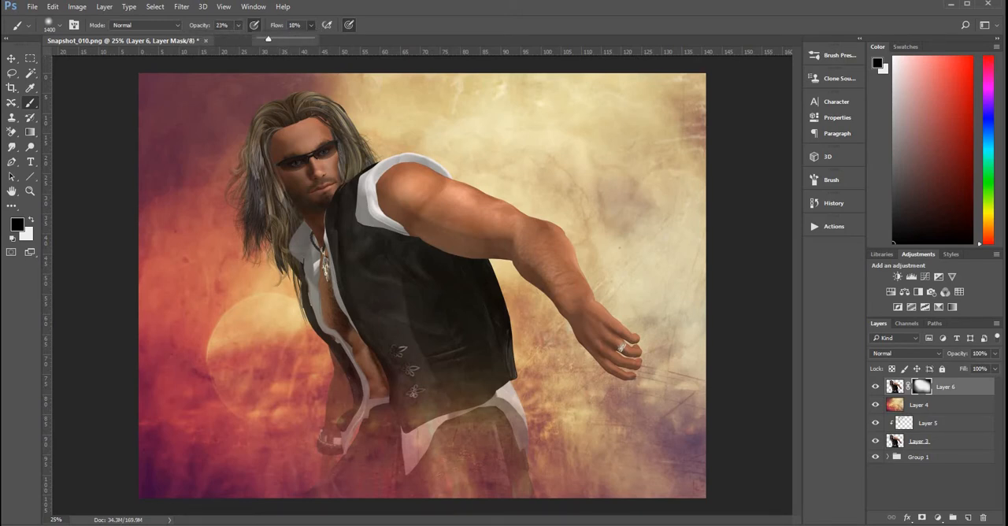
pyautogui.press('[')
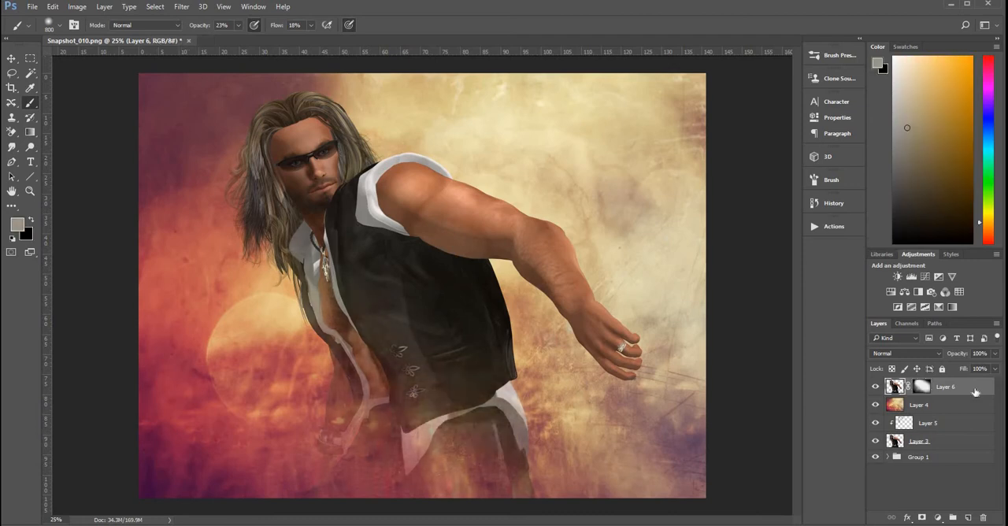
# Step: Duplicate Layer 6 and delete the copy's layer mask without applying it
pyautogui.hotkey('ctrl', 'j')
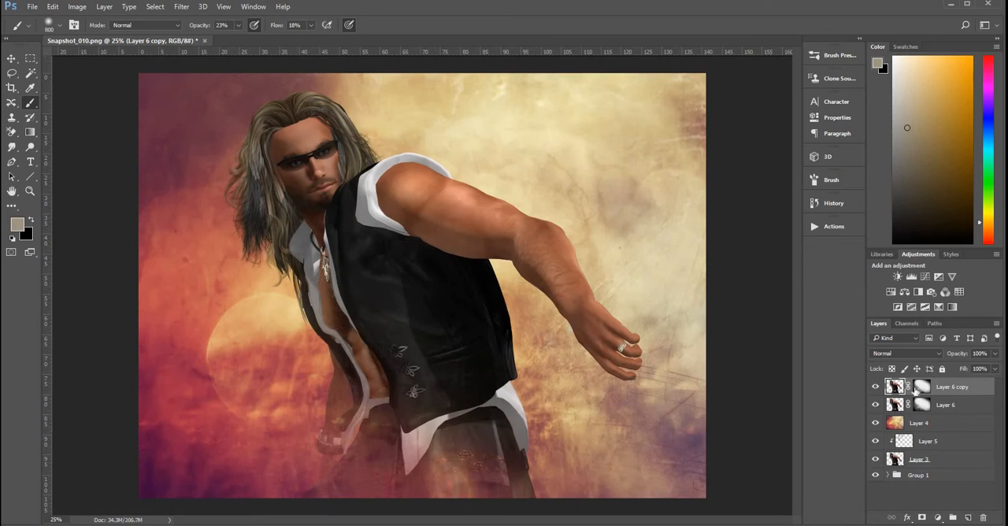
pyautogui.moveTo(922, 388); pyautogui.dragTo(986, 521)
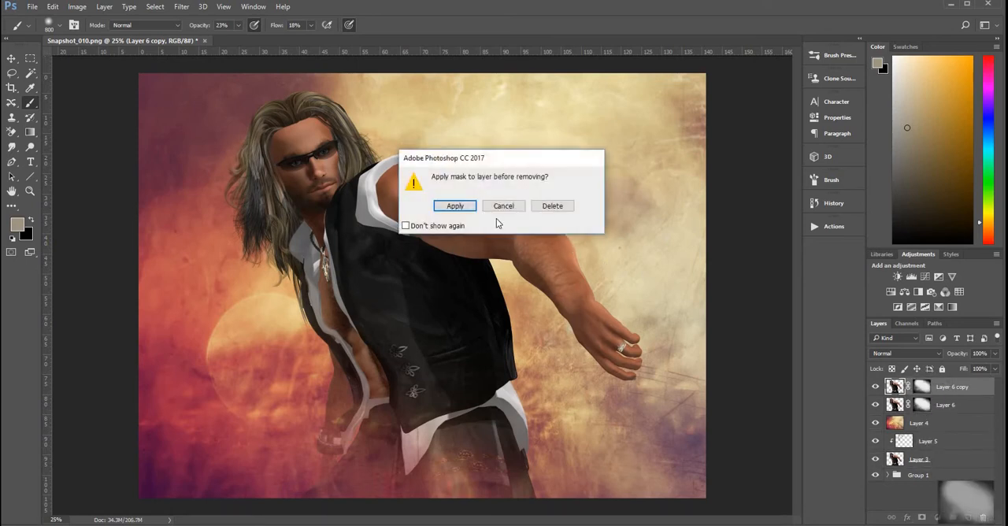
pyautogui.click(554, 206)
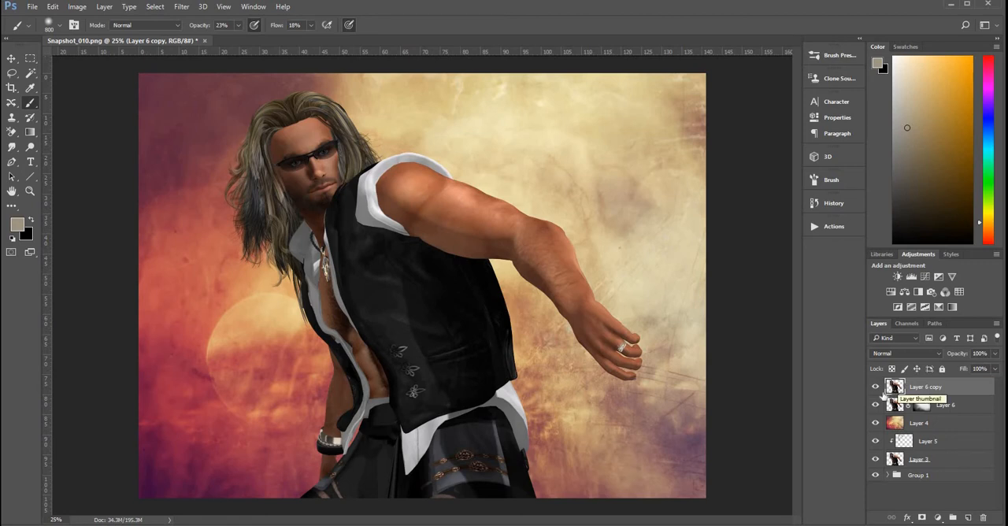
# Step: Liquify Layer 6 copy with a 600–900 px warp brush, smearing the head, arm, vest and lower clothing toward the canvas's right edge
pyautogui.click(184, 8)
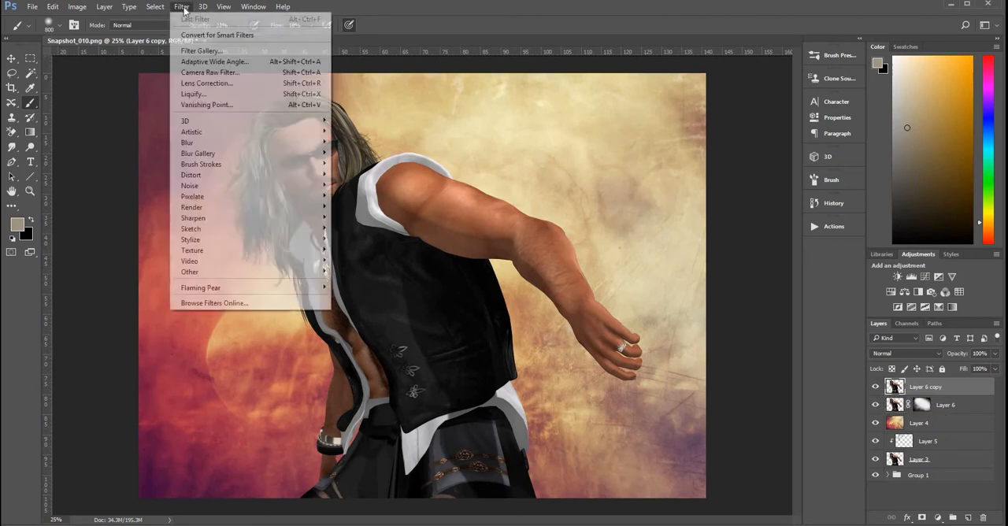
pyautogui.click(206, 96)
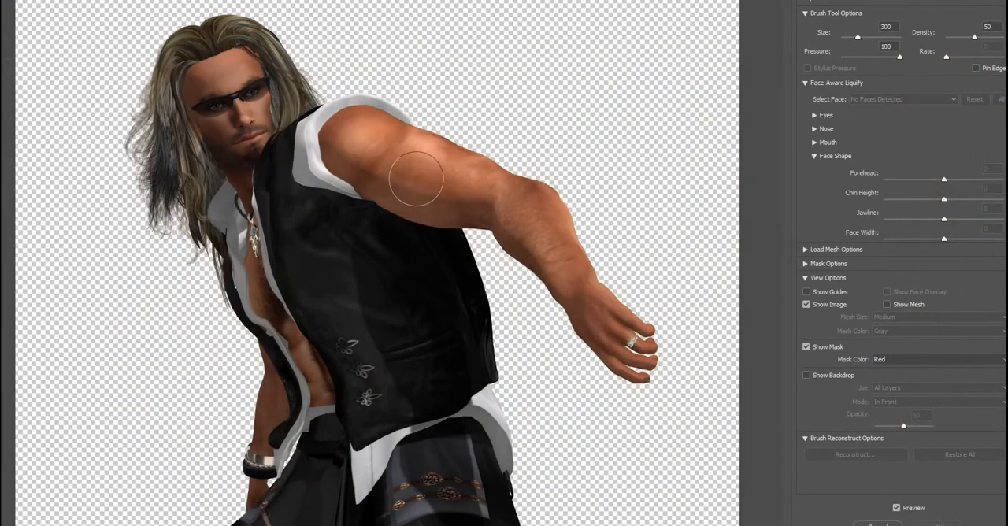
pyautogui.press(']')
pyautogui.press(']')
pyautogui.press(']')
pyautogui.press(']')
pyautogui.press(']')
pyautogui.press(']')
pyautogui.press(']')
pyautogui.press(']')
pyautogui.press(']')
pyautogui.press(']')
pyautogui.press(']')
pyautogui.press(']')
pyautogui.press(']')
pyautogui.press(']')
pyautogui.press(']')
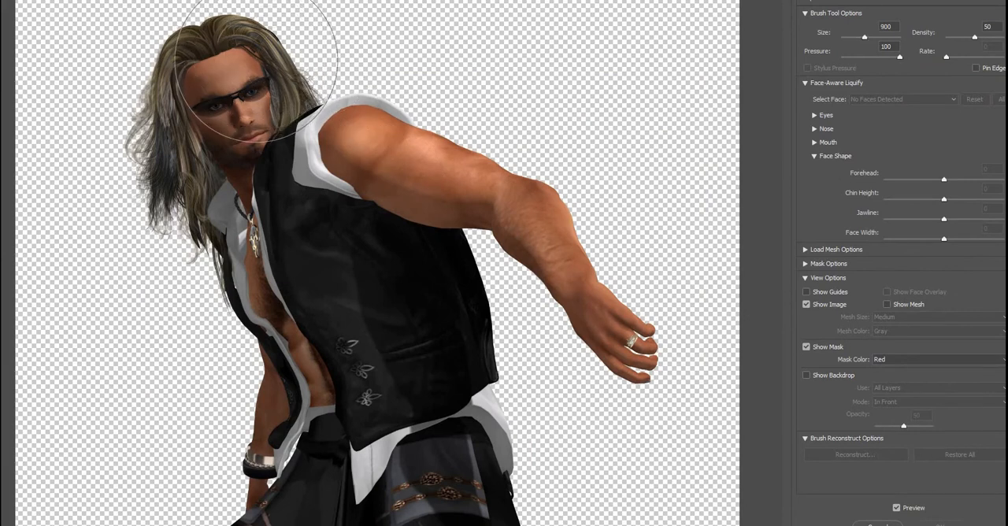
pyautogui.moveTo(251, 69)
pyautogui.mouseDown()
pyautogui.moveTo(319, 33)
pyautogui.moveTo(312, 119)
pyautogui.moveTo(411, 65)
pyautogui.moveTo(440, 93)
pyautogui.moveTo(434, 135)
pyautogui.moveTo(548, 79)
pyautogui.moveTo(574, 127)
pyautogui.moveTo(550, 180)
pyautogui.moveTo(629, 132)
pyautogui.moveTo(599, 158)
pyautogui.moveTo(544, 156)
pyautogui.moveTo(646, 102)
pyautogui.moveTo(625, 137)
pyautogui.moveTo(550, 138)
pyautogui.moveTo(582, 98)
pyautogui.moveTo(594, 192)
pyautogui.moveTo(614, 235)
pyautogui.moveTo(653, 218)
pyautogui.mouseUp()
pyautogui.moveTo(482, 520)
pyautogui.mouseDown()
pyautogui.moveTo(615, 476)
pyautogui.moveTo(634, 500)
pyautogui.moveTo(719, 525)
pyautogui.moveTo(691, 494)
pyautogui.moveTo(675, 439)
pyautogui.moveTo(522, 433)
pyautogui.moveTo(705, 467)
pyautogui.moveTo(517, 465)
pyautogui.moveTo(450, 360)
pyautogui.moveTo(547, 419)
pyautogui.moveTo(603, 418)
pyautogui.moveTo(668, 478)
pyautogui.moveTo(713, 493)
pyautogui.moveTo(543, 354)
pyautogui.moveTo(589, 354)
pyautogui.moveTo(646, 386)
pyautogui.moveTo(441, 292)
pyautogui.moveTo(540, 306)
pyautogui.moveTo(625, 354)
pyautogui.moveTo(720, 434)
pyautogui.moveTo(589, 380)
pyautogui.moveTo(529, 292)
pyautogui.moveTo(572, 326)
pyautogui.moveTo(448, 269)
pyautogui.moveTo(484, 259)
pyautogui.moveTo(500, 233)
pyautogui.moveTo(499, 250)
pyautogui.moveTo(560, 277)
pyautogui.mouseUp()
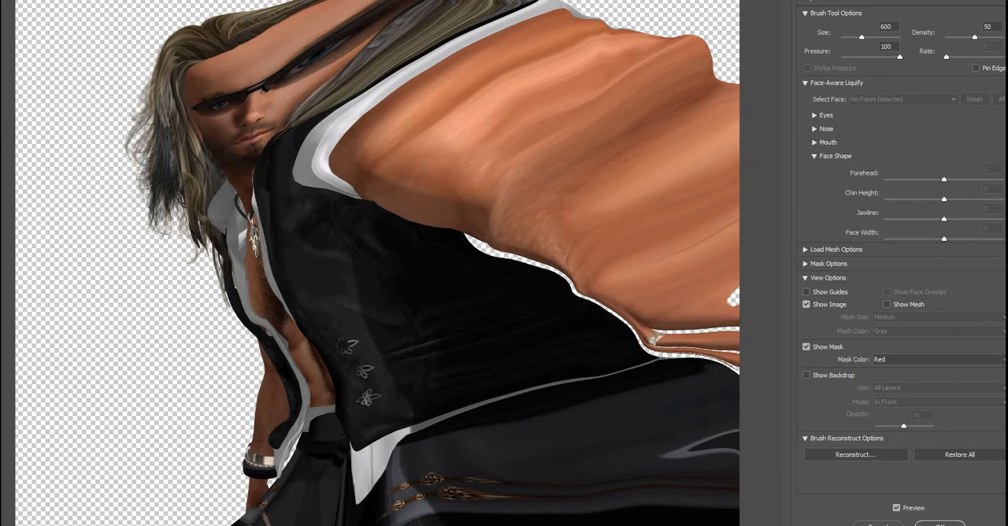
pyautogui.click(940, 524)
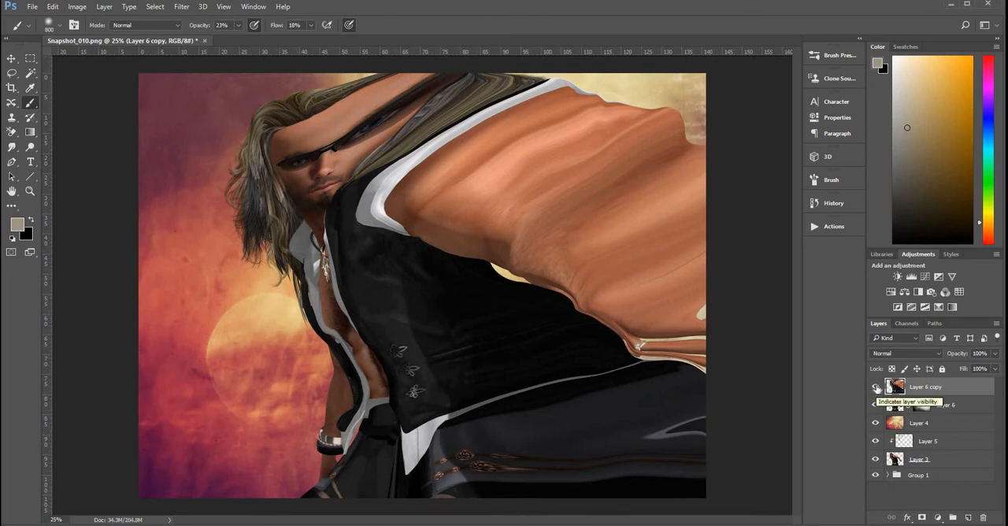
# Step: Hide Layer 6 copy and add a new empty layer directly above Layer 6
pyautogui.click(877, 388)
pyautogui.click(877, 388)
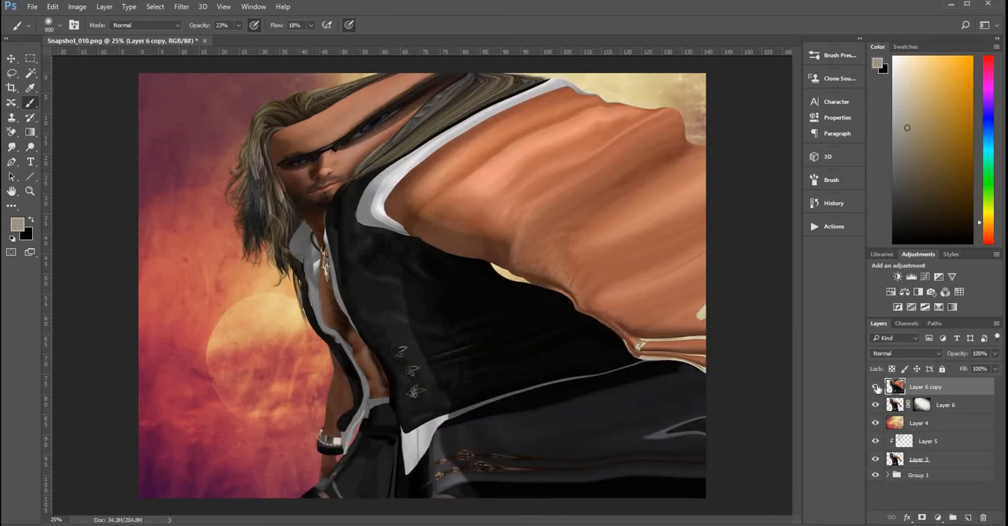
pyautogui.click(877, 388)
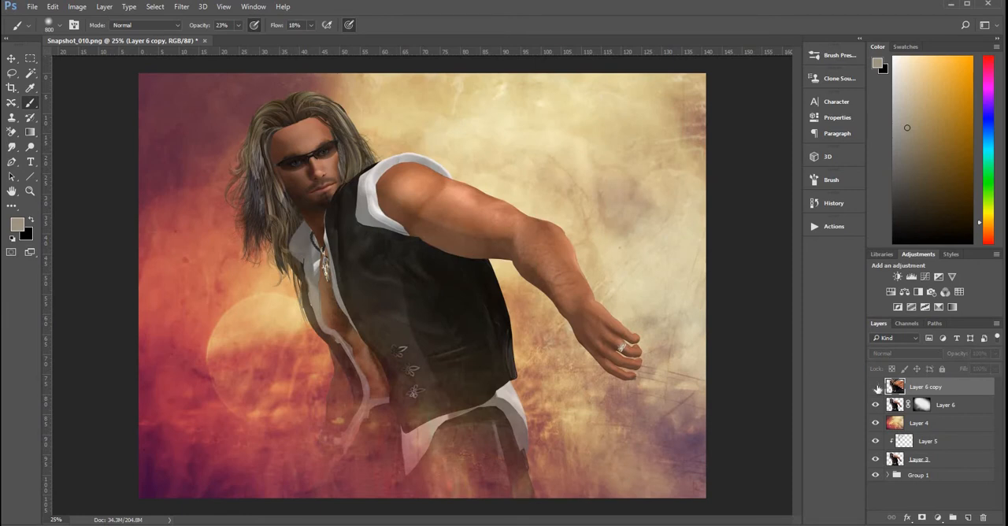
pyautogui.click(965, 404)
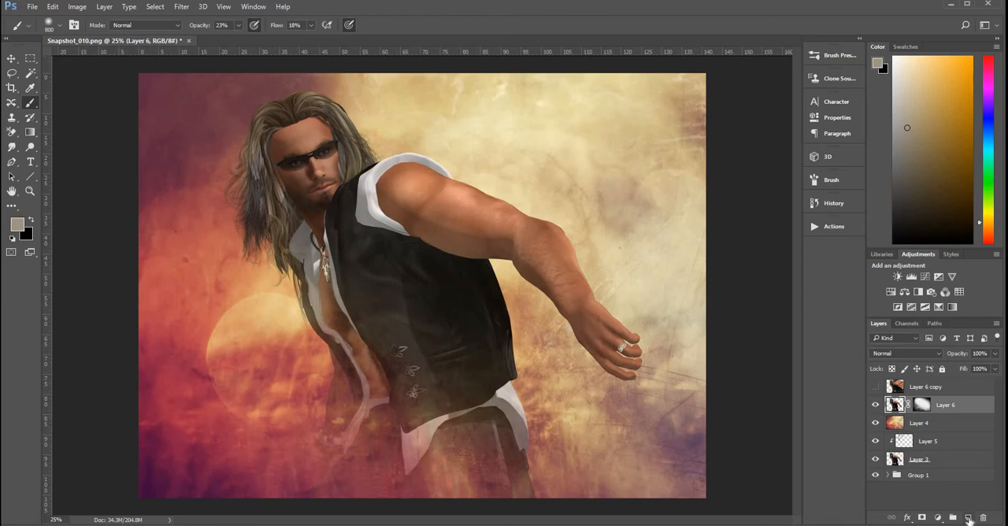
pyautogui.click(969, 518)
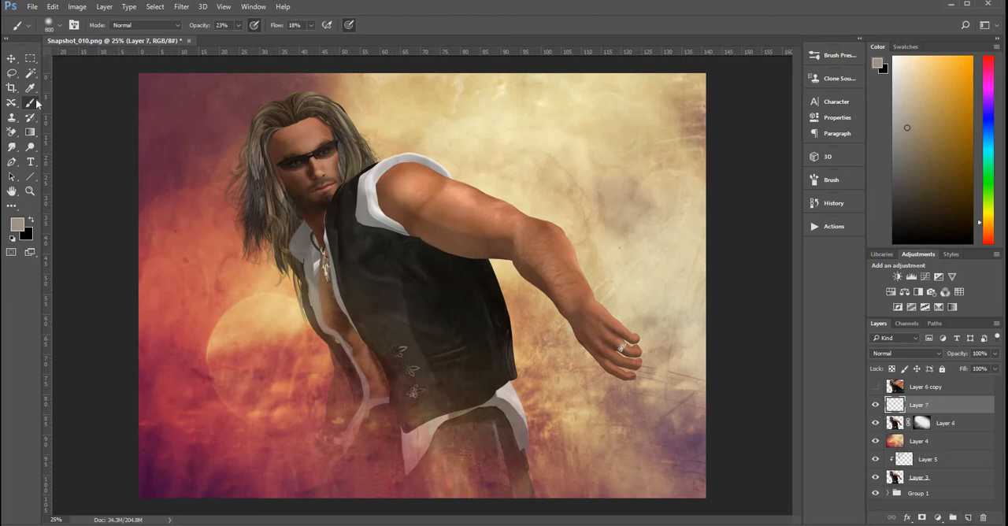
# Step: Choose the 14 px spatter brush tip and make black the foreground colour
pyautogui.click(60, 26)
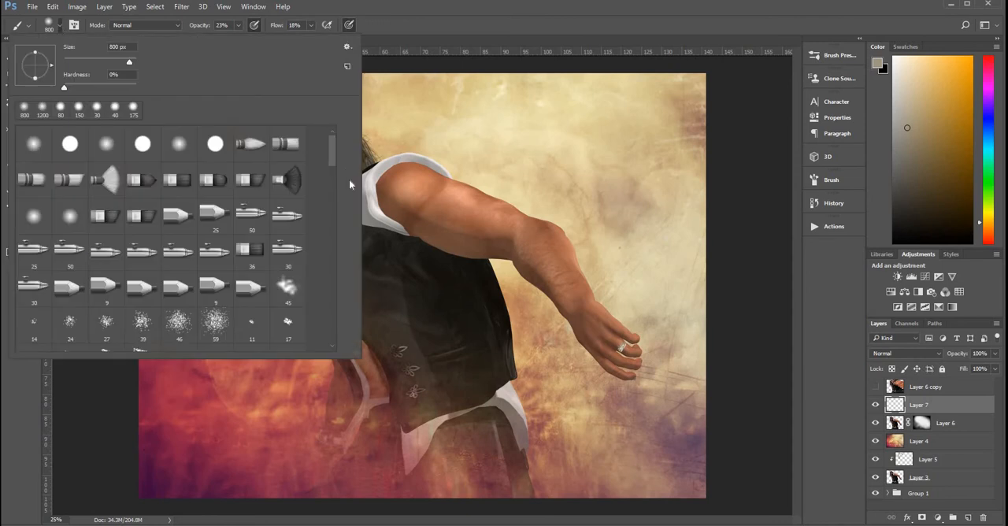
pyautogui.scroll(-2, 334, 153)
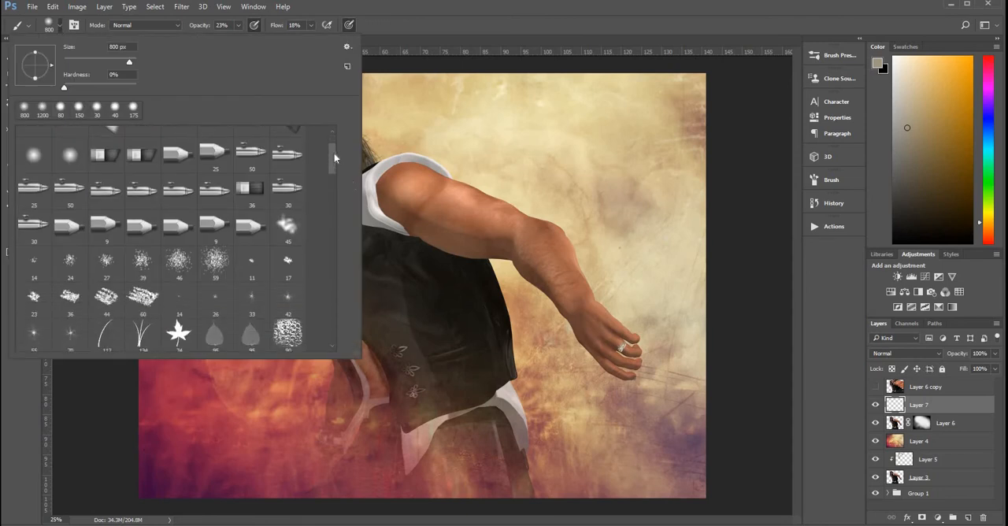
pyautogui.scroll(-1, 334, 160)
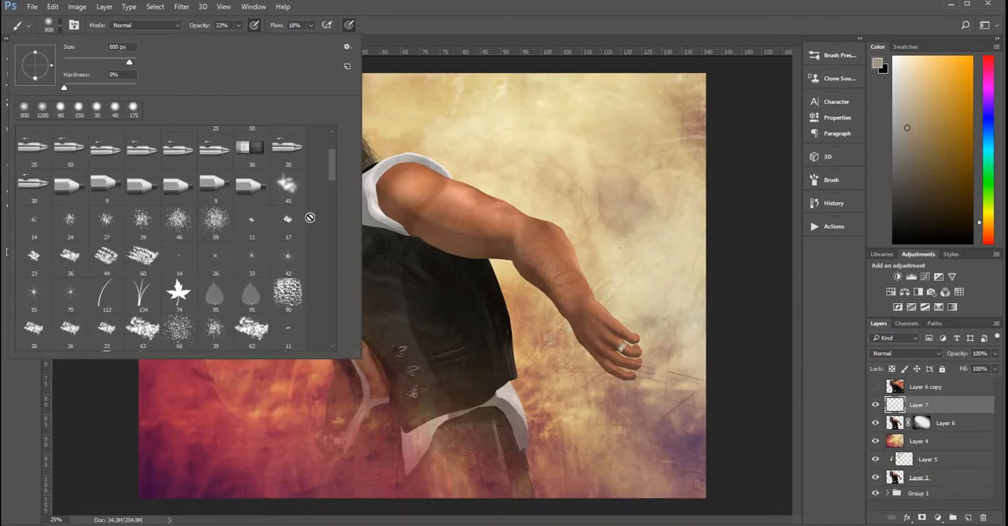
pyautogui.click(33, 223)
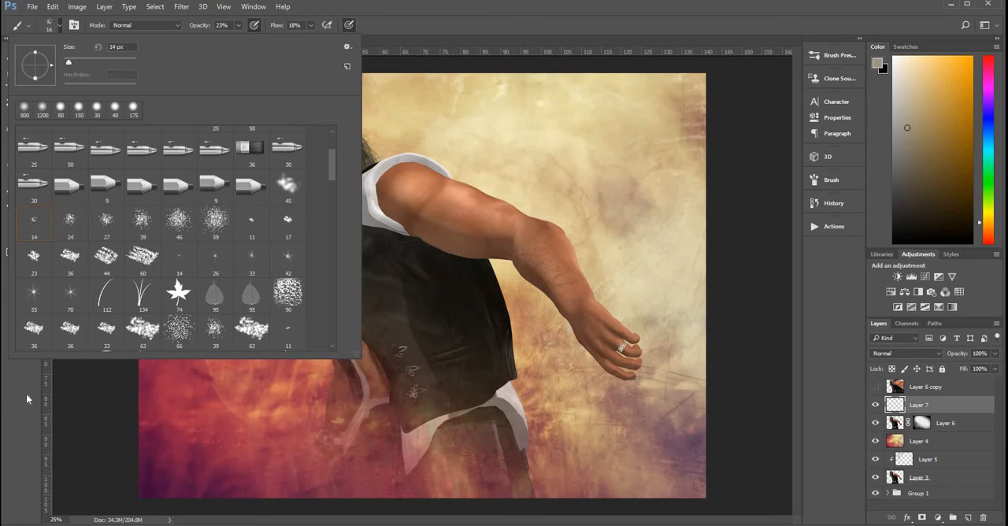
pyautogui.click(535, 328)
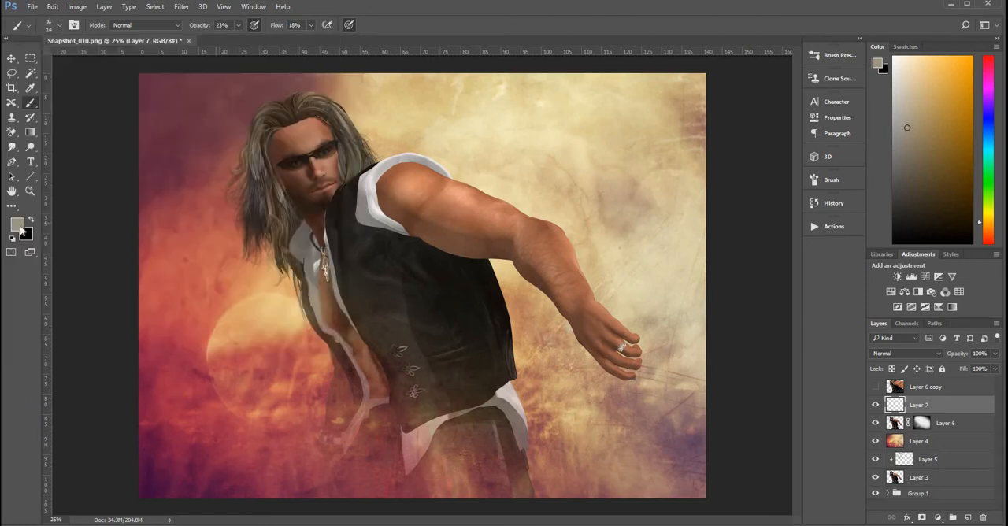
pyautogui.press('x')
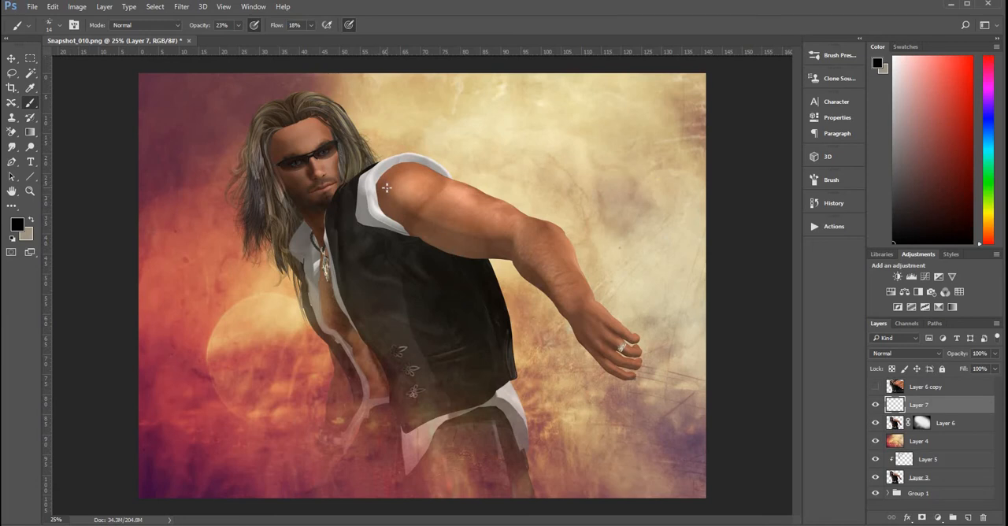
# Step: Enlarge the spatter brush to 125 px and raise its opacity and flow to 100%
pyautogui.press(']')
pyautogui.press(']')
pyautogui.press(']')
pyautogui.press(']')
pyautogui.press(']')
pyautogui.press(']')
pyautogui.press(']')
pyautogui.press(']')
pyautogui.press(']')
pyautogui.press(']')
pyautogui.moveTo(415, 199); pyautogui.dragTo(475, 183)
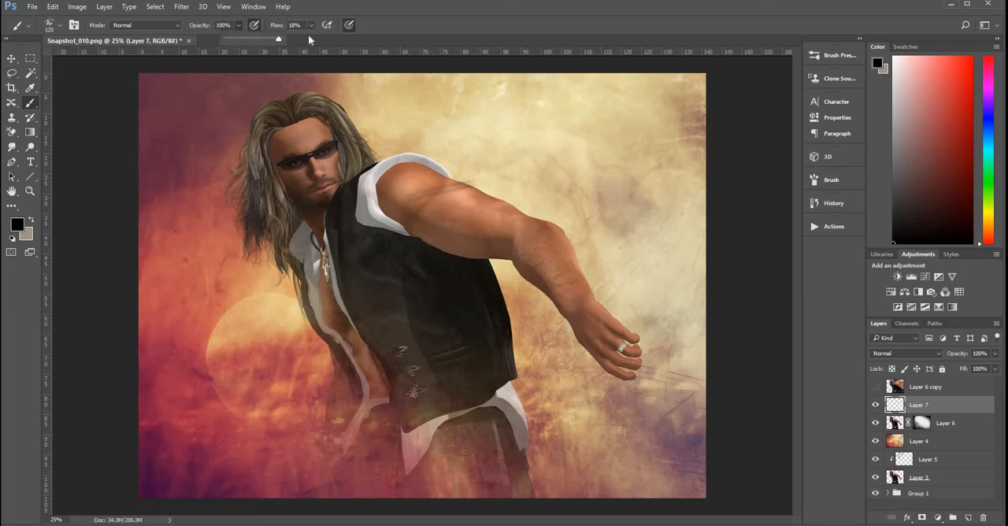
pyautogui.moveTo(308, 38); pyautogui.dragTo(356, 38)
# Step: Paint three black test strokes across the upper arm and elbow with the spatter brush
pyautogui.moveTo(409, 200); pyautogui.dragTo(475, 184)
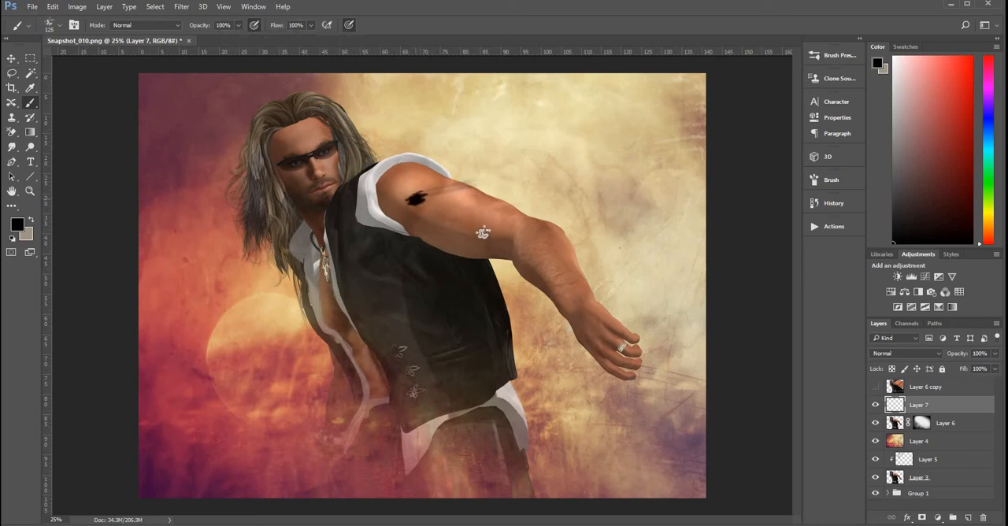
pyautogui.moveTo(479, 233); pyautogui.dragTo(525, 211)
pyautogui.moveTo(512, 255); pyautogui.dragTo(559, 241)
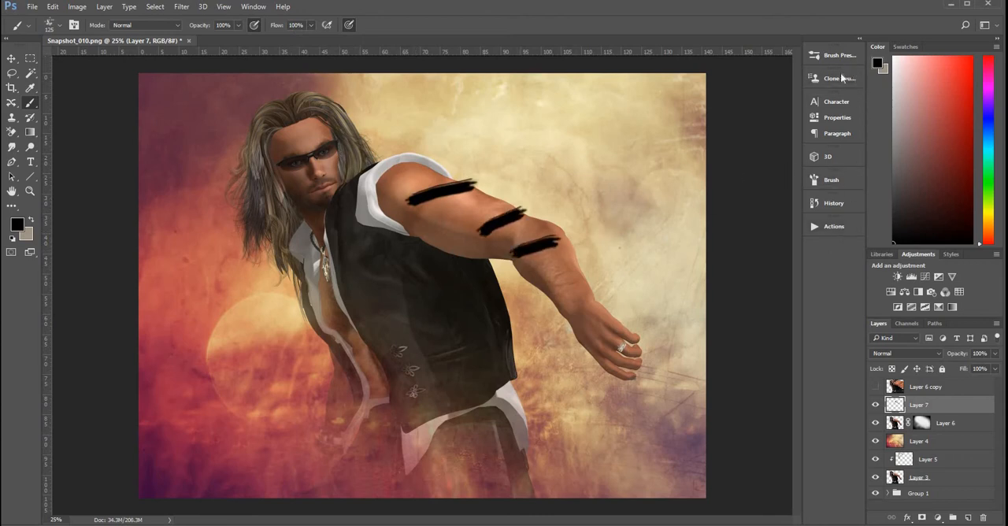
# Step: Set the brush tip shape to 249% spacing, flipped in X, with a size of 33 px
pyautogui.click(819, 182)
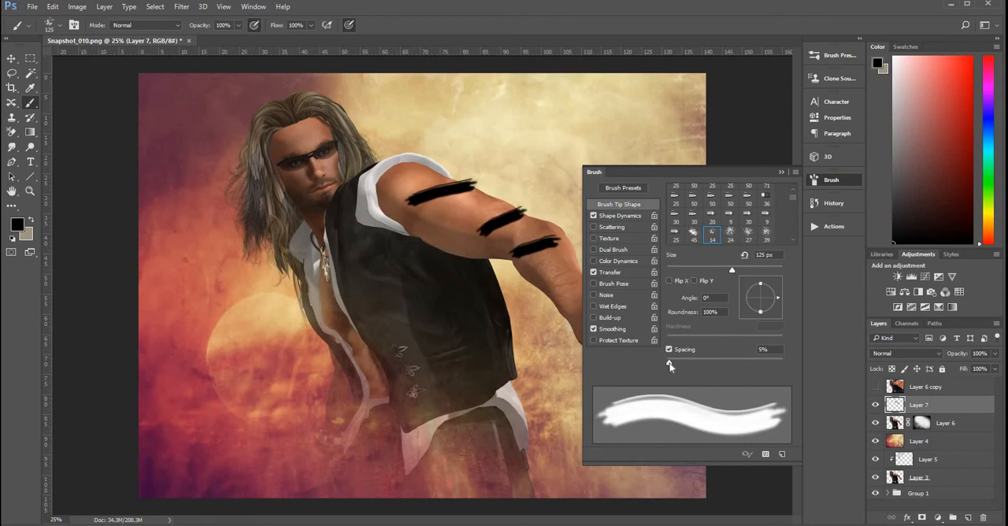
pyautogui.moveTo(693, 363); pyautogui.dragTo(755, 359)
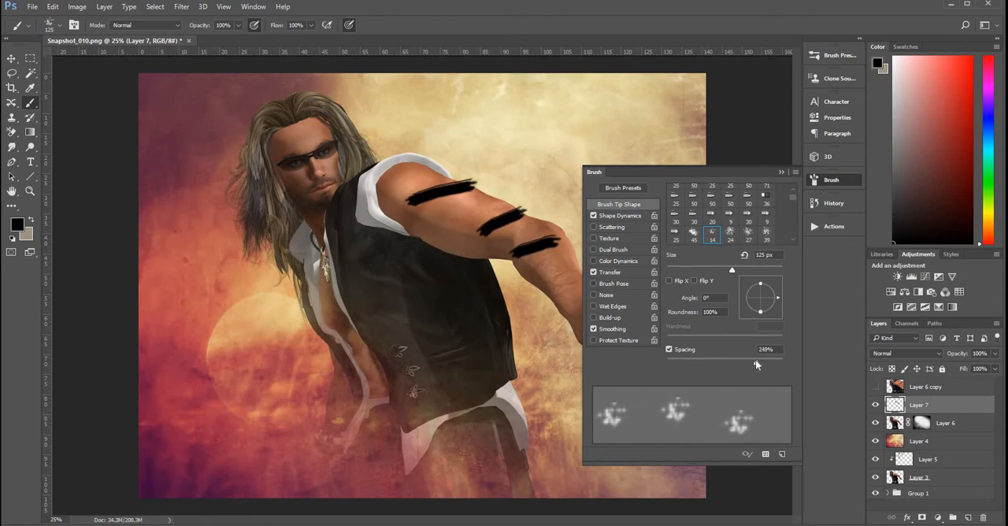
pyautogui.click(670, 281)
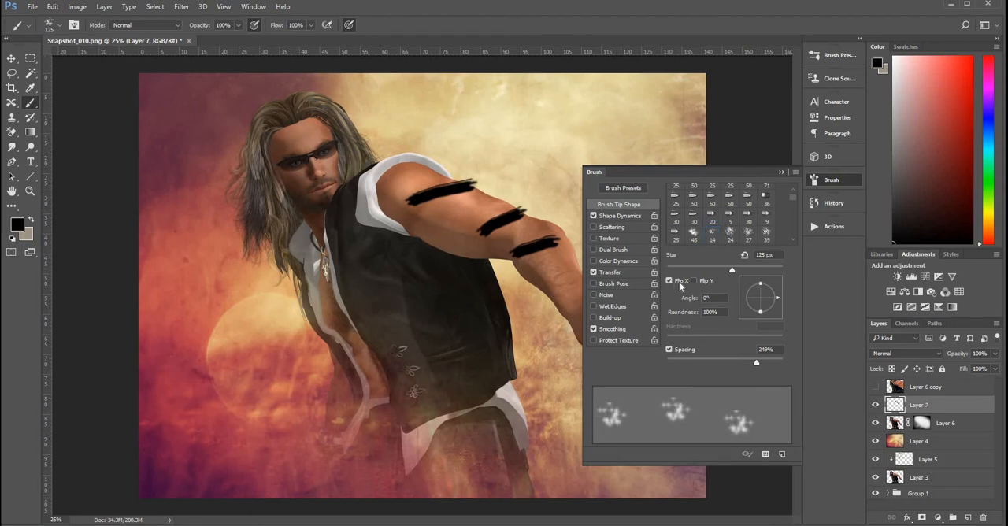
pyautogui.moveTo(735, 268); pyautogui.dragTo(685, 271)
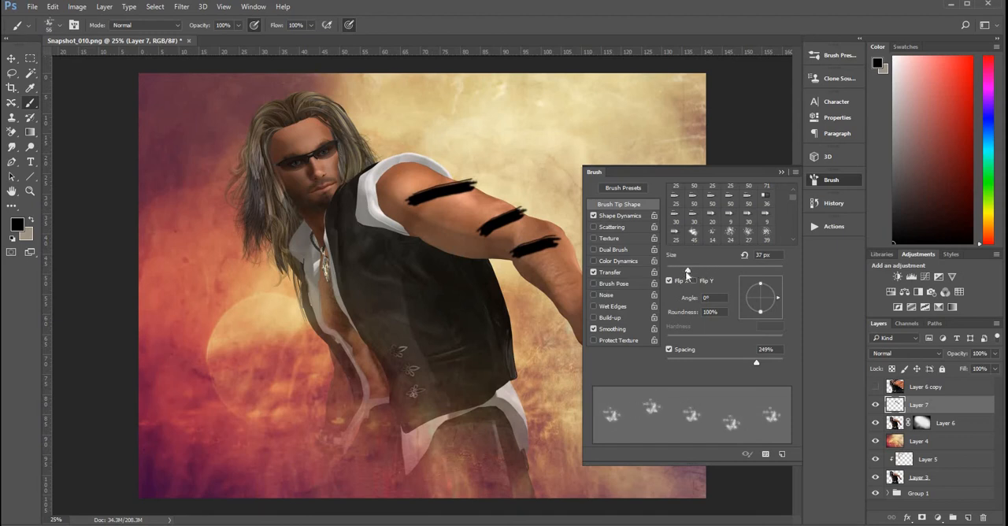
# Step: Set the brush's Shape Dynamics to 39% size jitter, 29% minimum diameter, 31% angle jitter and 14% roundness jitter, with Flip Y Jitter enabled
pyautogui.click(627, 215)
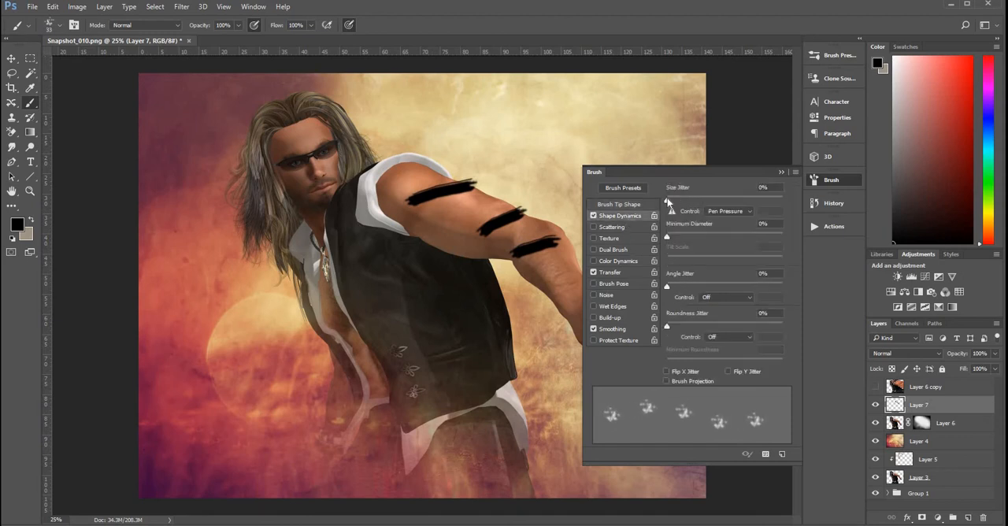
pyautogui.moveTo(668, 201); pyautogui.dragTo(712, 202)
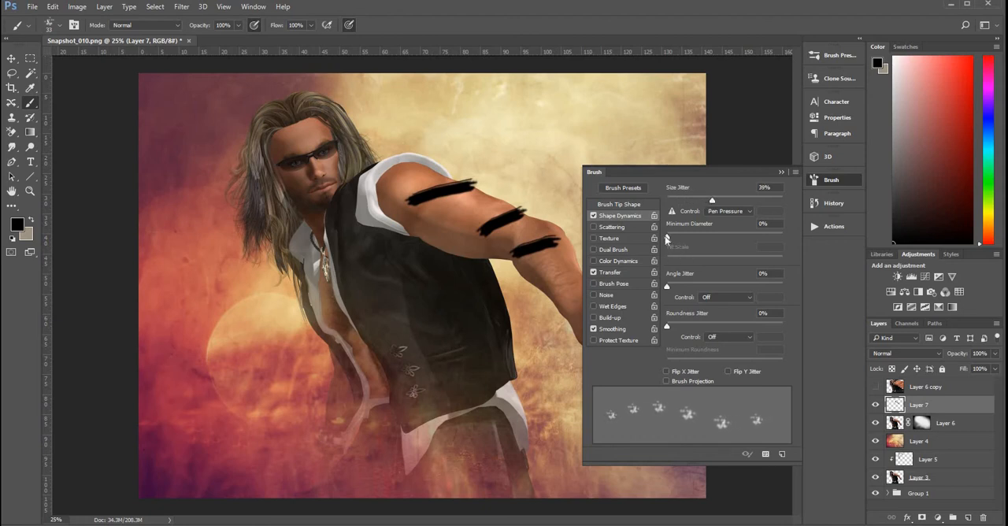
pyautogui.moveTo(667, 236); pyautogui.dragTo(701, 236)
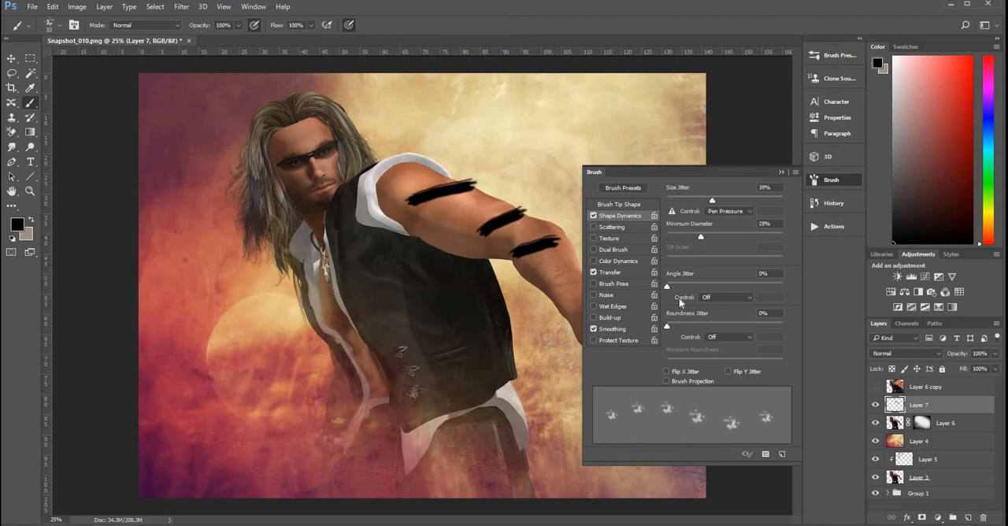
pyautogui.moveTo(667, 285); pyautogui.dragTo(702, 297)
pyautogui.click(683, 326)
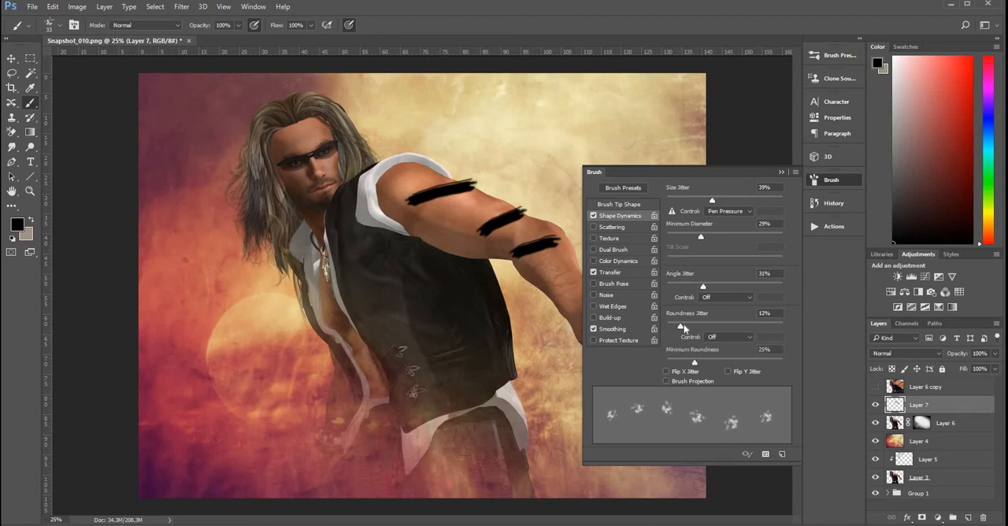
pyautogui.click(729, 372)
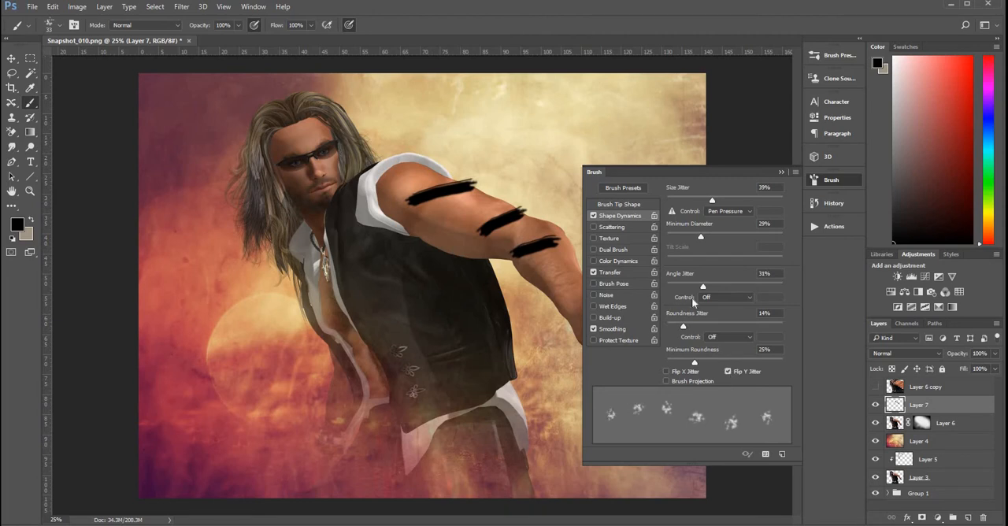
# Step: Enable brush Scattering at 657% on both axes, with a count of 2 and 38% count jitter
pyautogui.click(619, 228)
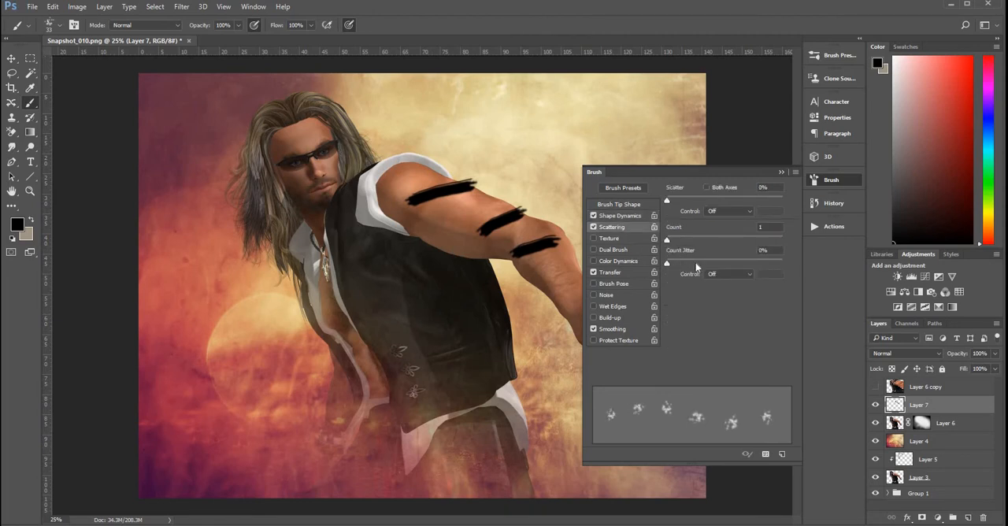
pyautogui.moveTo(696, 268); pyautogui.dragTo(712, 263)
pyautogui.moveTo(668, 200); pyautogui.dragTo(747, 204)
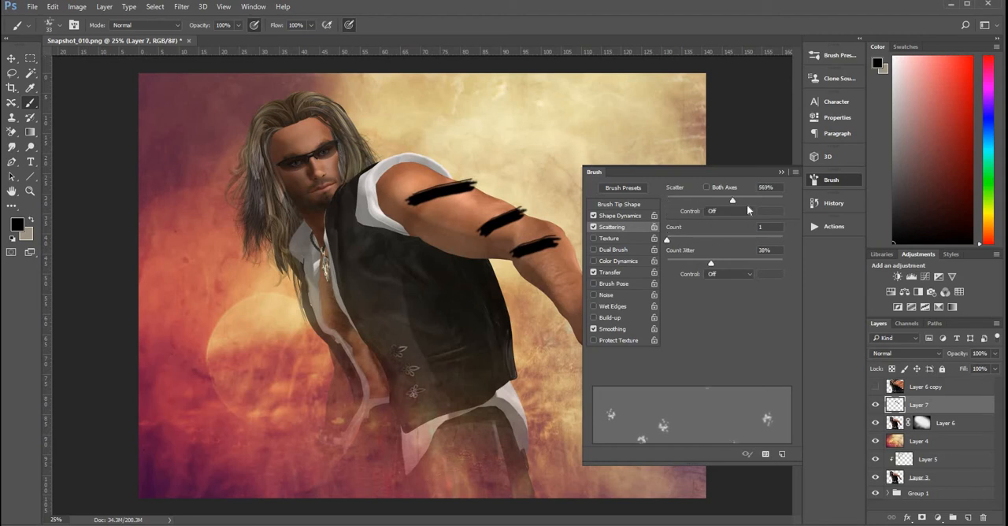
pyautogui.click(707, 187)
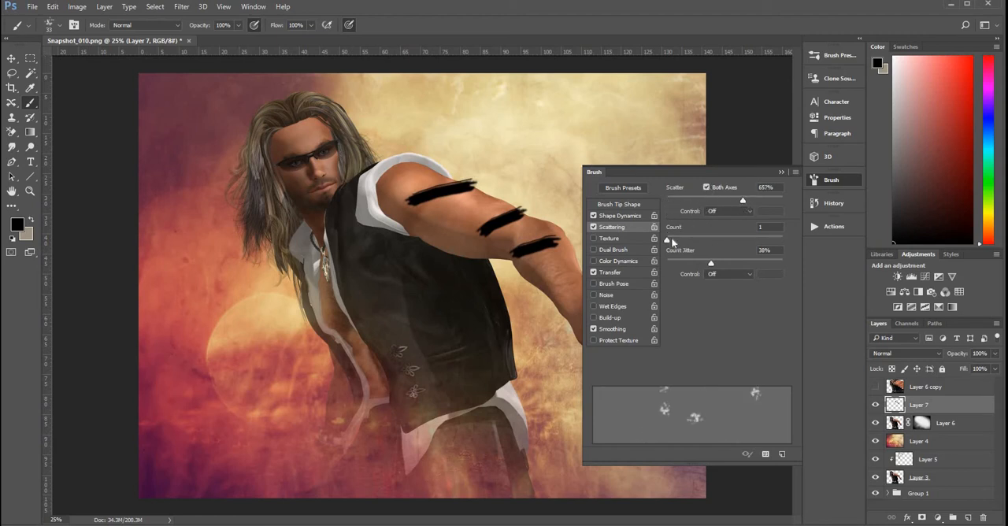
pyautogui.moveTo(669, 241); pyautogui.dragTo(674, 240)
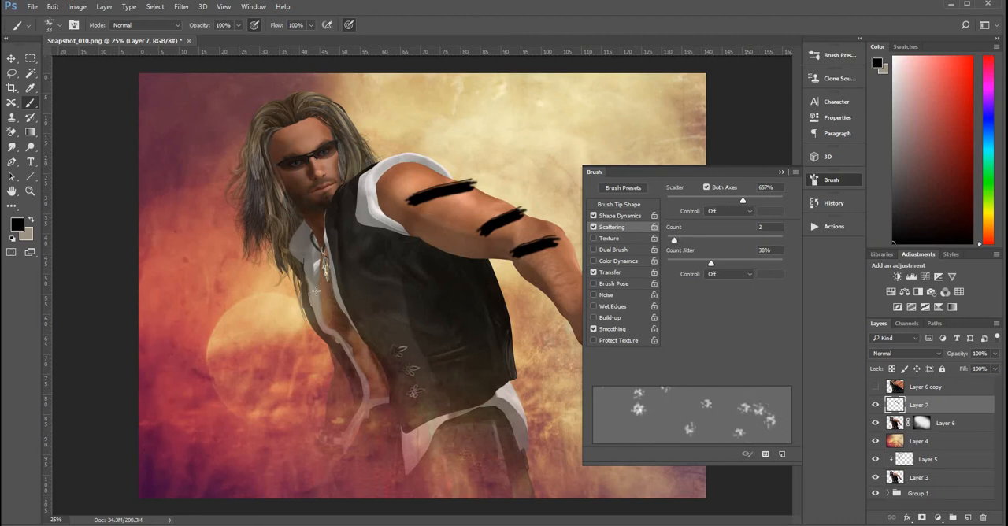
# Step: Test the scattered brush with black specks on the chest, the shoulder and the background above the arm
pyautogui.moveTo(316, 293); pyautogui.dragTo(322, 276)
pyautogui.moveTo(483, 184)
pyautogui.mouseDown()
pyautogui.moveTo(503, 155)
pyautogui.moveTo(500, 164)
pyautogui.moveTo(541, 144)
pyautogui.moveTo(449, 134)
pyautogui.mouseUp()
pyautogui.moveTo(566, 126)
pyautogui.mouseDown()
pyautogui.moveTo(529, 139)
pyautogui.moveTo(480, 124)
pyautogui.moveTo(457, 100)
pyautogui.moveTo(379, 145)
pyautogui.mouseUp()
pyautogui.moveTo(471, 174); pyautogui.dragTo(505, 200)
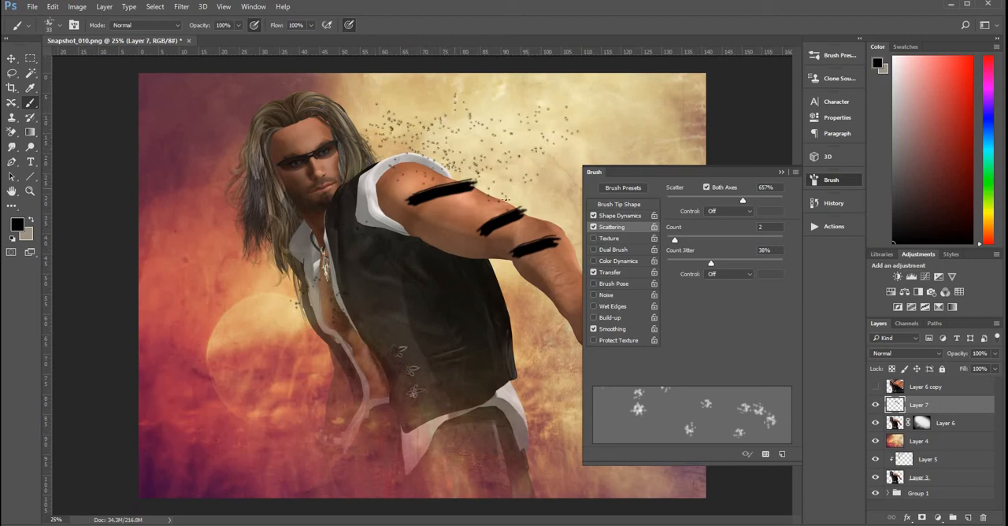
# Step: Delete the layer holding the test strokes and add a fresh empty layer above Layer 6
pyautogui.click(779, 173)
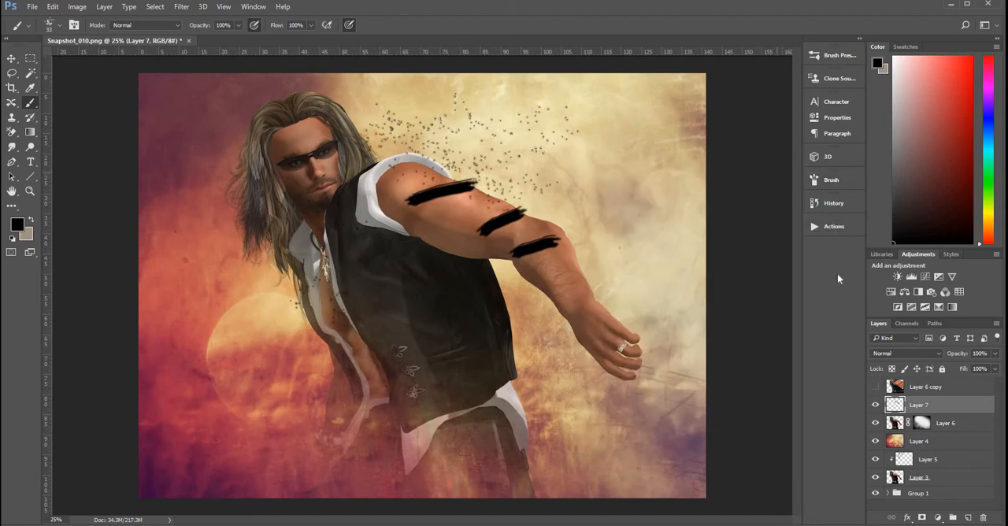
pyautogui.moveTo(986, 519); pyautogui.dragTo(983, 520)
pyautogui.click(969, 519)
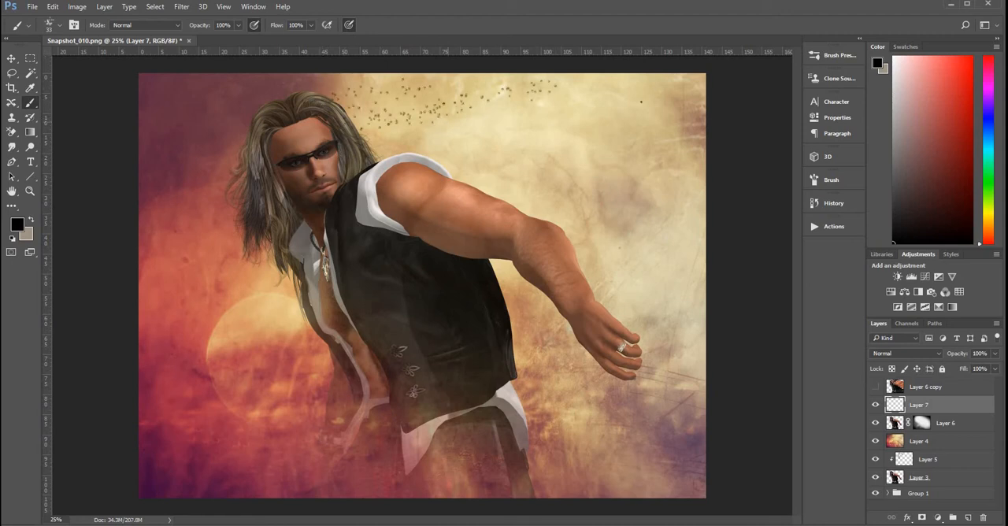
# Step: Scatter black specks on the new layer across the background beside the head, over the arm and along the figure's right side
pyautogui.moveTo(641, 101)
pyautogui.mouseDown()
pyautogui.moveTo(569, 121)
pyautogui.moveTo(508, 156)
pyautogui.mouseUp()
pyautogui.moveTo(369, 154); pyautogui.dragTo(544, 103)
pyautogui.moveTo(438, 160)
pyautogui.mouseDown()
pyautogui.moveTo(666, 77)
pyautogui.moveTo(511, 184)
pyautogui.mouseUp()
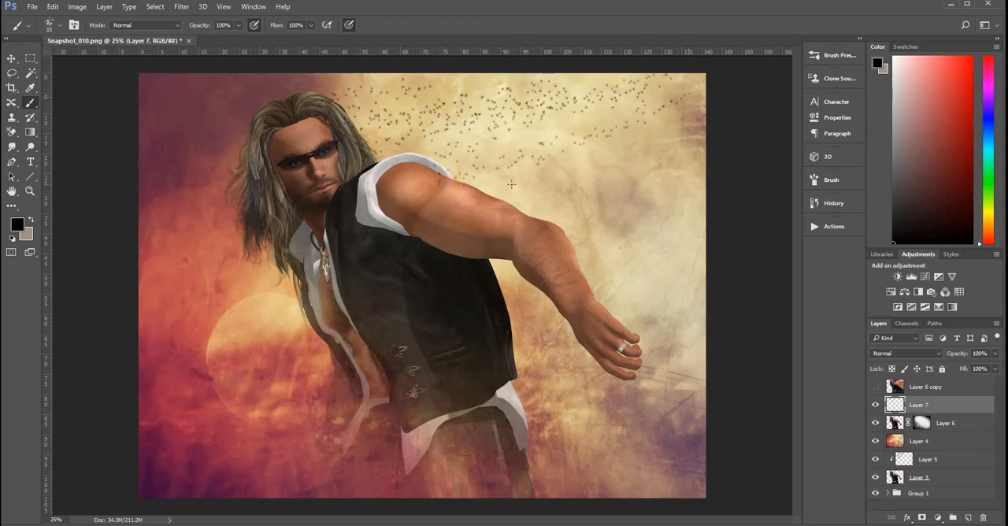
pyautogui.moveTo(504, 233); pyautogui.dragTo(711, 171)
pyautogui.moveTo(696, 208); pyautogui.dragTo(577, 273)
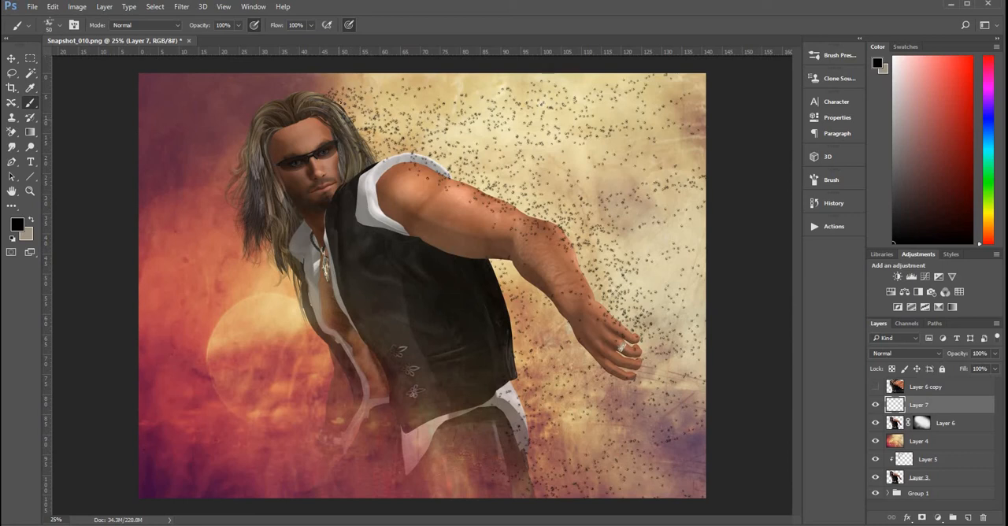
# Step: Paint more black specks on Layer 7 along the arm's upper edge from the hand to the shoulder and beside the head
pyautogui.moveTo(408, 154)
pyautogui.mouseDown()
pyautogui.moveTo(455, 185)
pyautogui.moveTo(536, 206)
pyautogui.moveTo(561, 231)
pyautogui.moveTo(611, 252)
pyautogui.mouseUp()
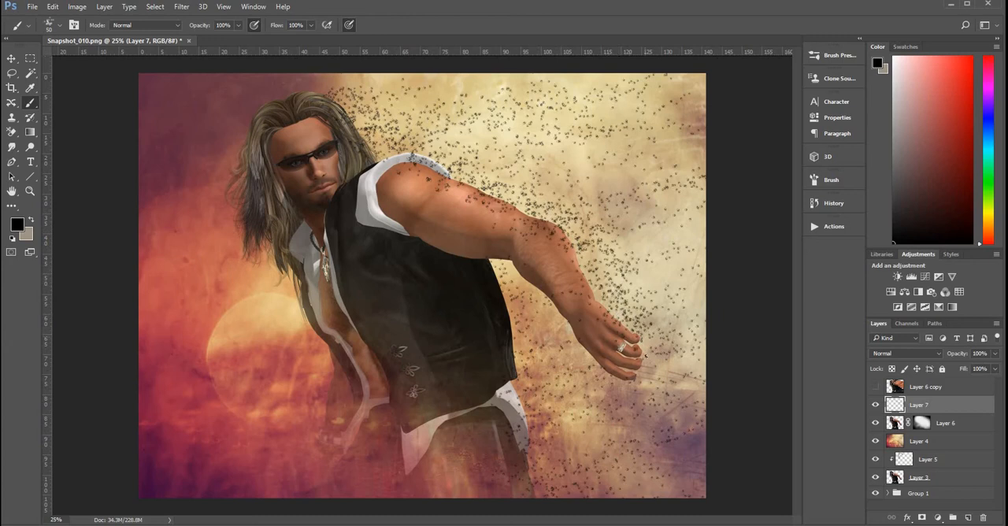
pyautogui.moveTo(642, 339); pyautogui.dragTo(587, 262)
pyautogui.moveTo(502, 195)
pyautogui.mouseDown()
pyautogui.moveTo(521, 185)
pyautogui.moveTo(424, 152)
pyautogui.mouseUp()
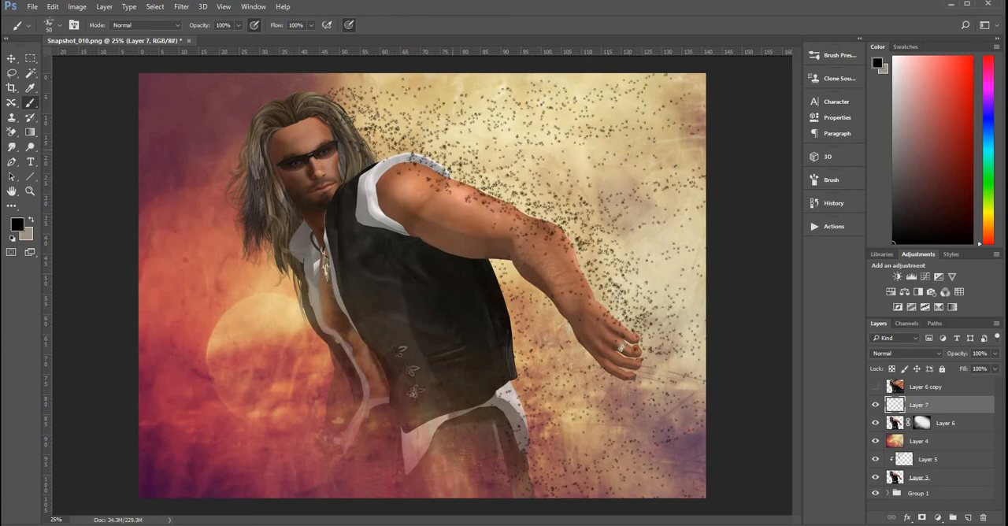
pyautogui.moveTo(392, 103); pyautogui.dragTo(397, 116)
pyautogui.click(409, 117)
pyautogui.click(437, 139)
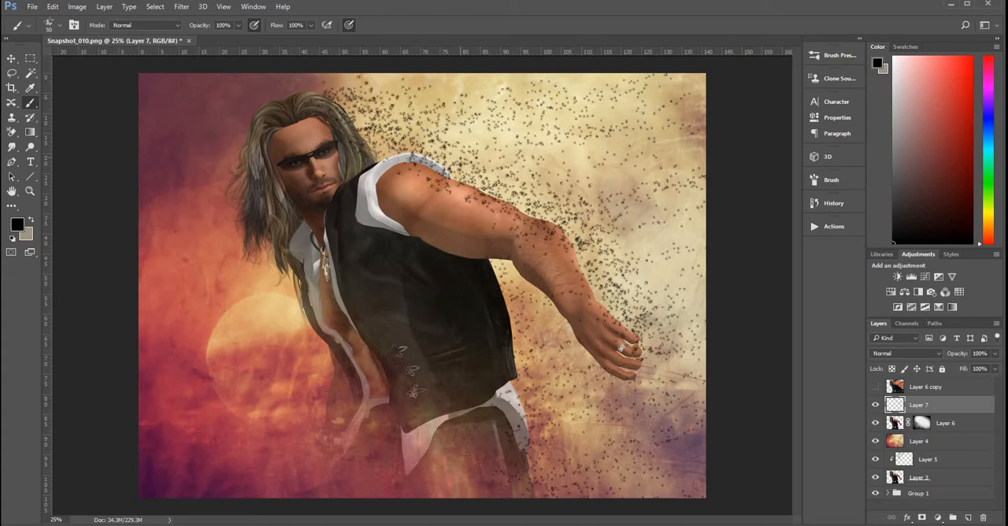
# Step: Build up denser black specks from the hair over the shoulder and along the arm, plus the figure's side near the hip
pyautogui.click(456, 176)
pyautogui.click(510, 188)
pyautogui.click(385, 89)
pyautogui.click(337, 100)
pyautogui.click(407, 91)
pyautogui.click(443, 119)
pyautogui.click(463, 144)
pyautogui.click(504, 190)
pyautogui.click(555, 208)
pyautogui.click(576, 235)
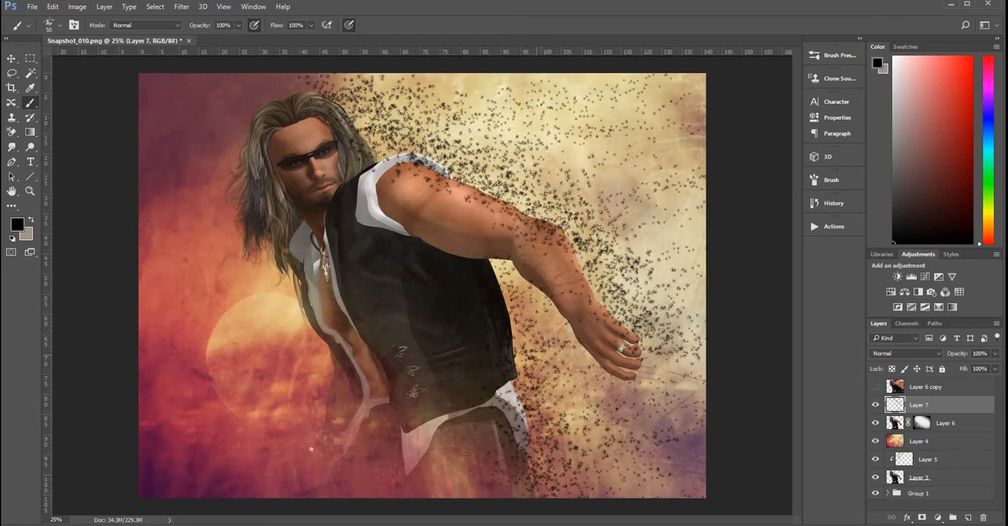
pyautogui.click(525, 395)
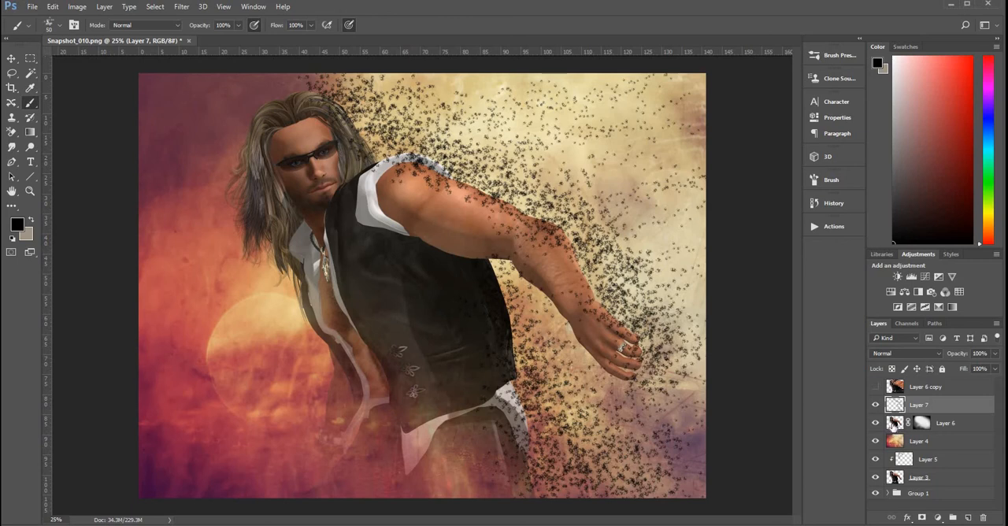
# Step: Load Layer 6's figure outline as a selection, delete the Layer 7 specks inside it and deselect
pyautogui.keyDown('ctrl'); pyautogui.click(895, 425); pyautogui.keyUp('ctrl')
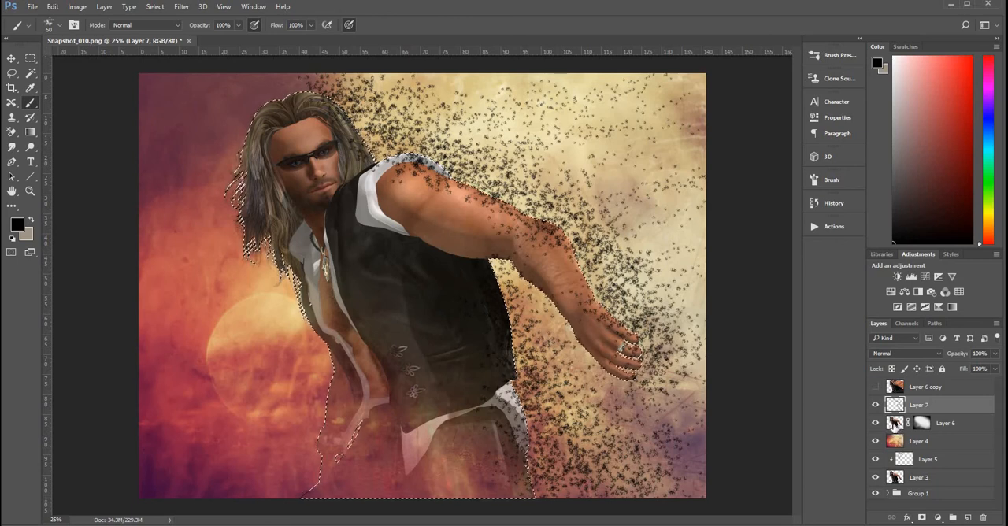
pyautogui.press('Delete')
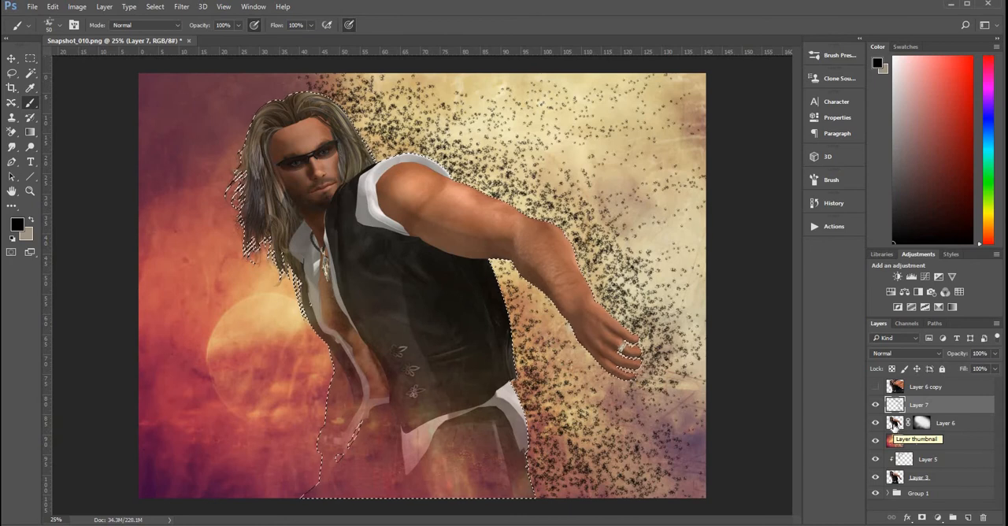
pyautogui.hotkey('ctrl', 'd')
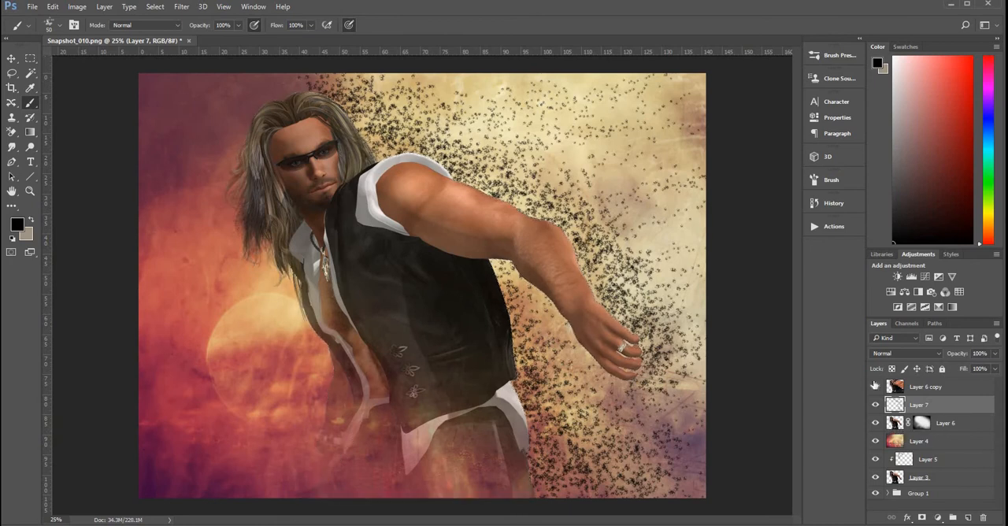
# Step: Show Layer 6 copy and clip it to the specks on Layer 7
pyautogui.click(876, 387)
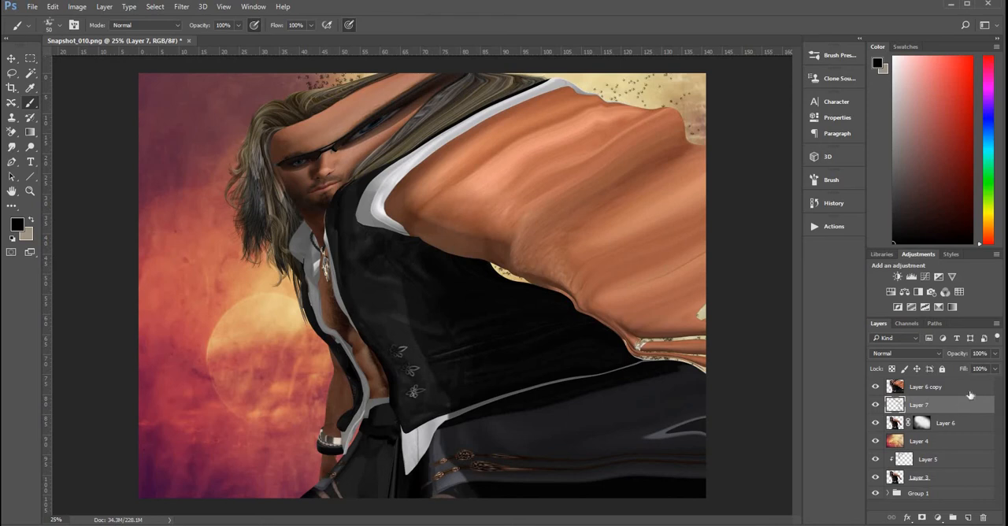
pyautogui.keyDown('alt'); pyautogui.click(970, 390); pyautogui.keyUp('alt')
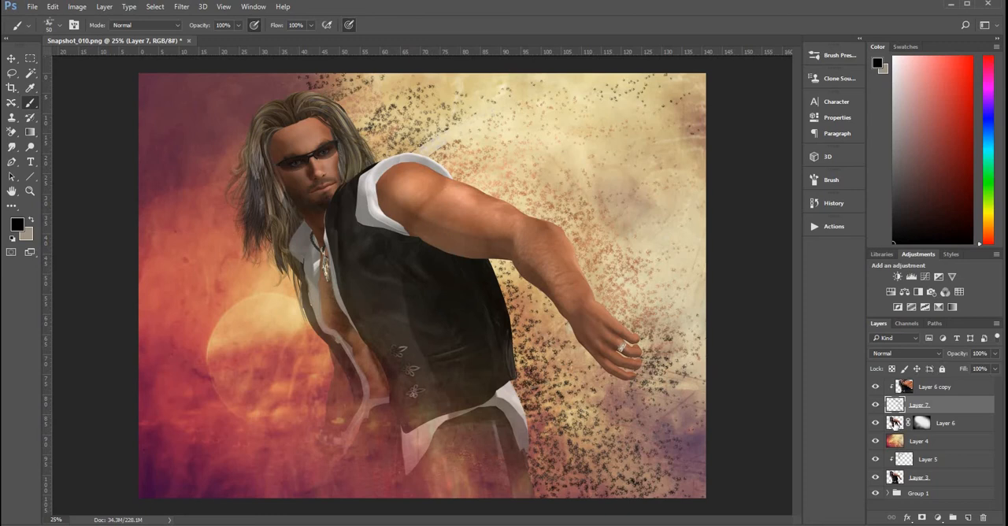
# Step: Dab black spatter specks on Layer 6's mask along the hair, shoulder, arm and vest edge to break up the figure
pyautogui.click(947, 423)
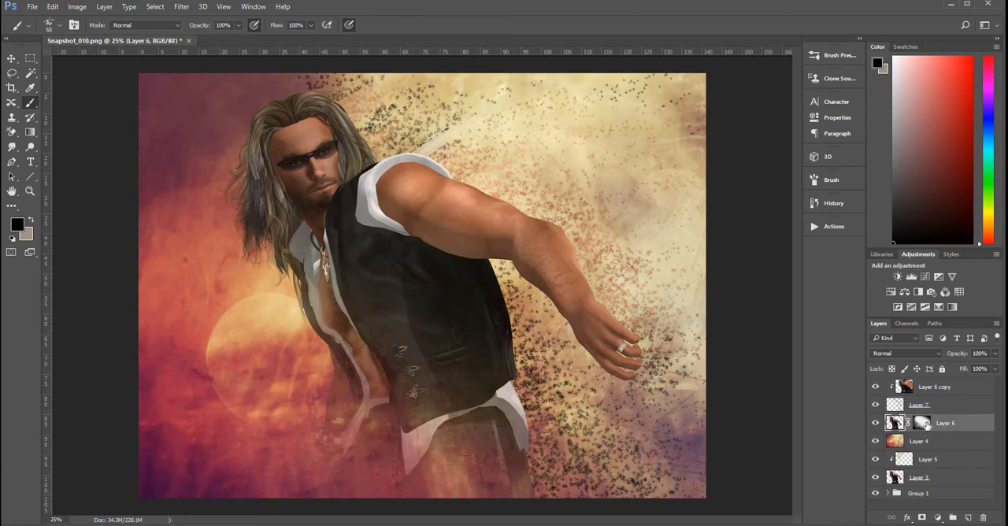
pyautogui.click(926, 424)
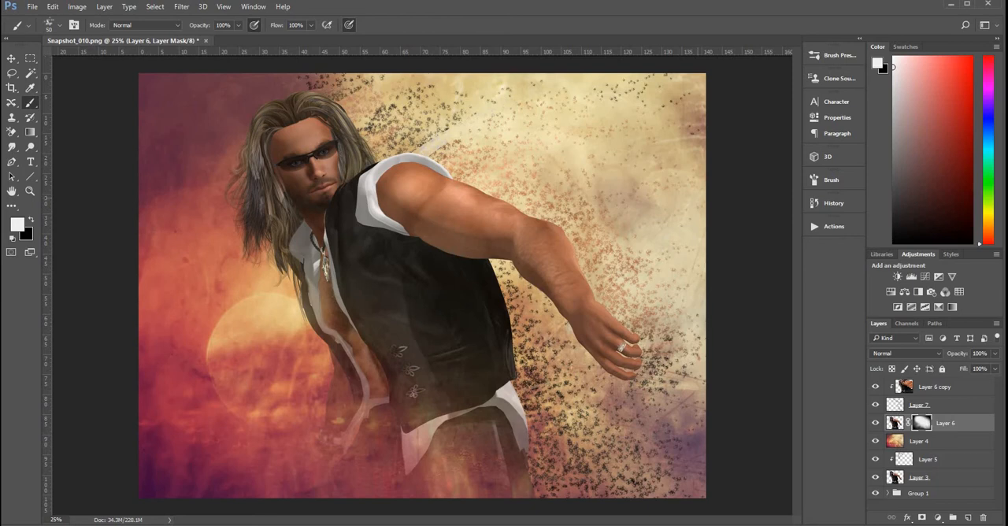
pyautogui.click(33, 219)
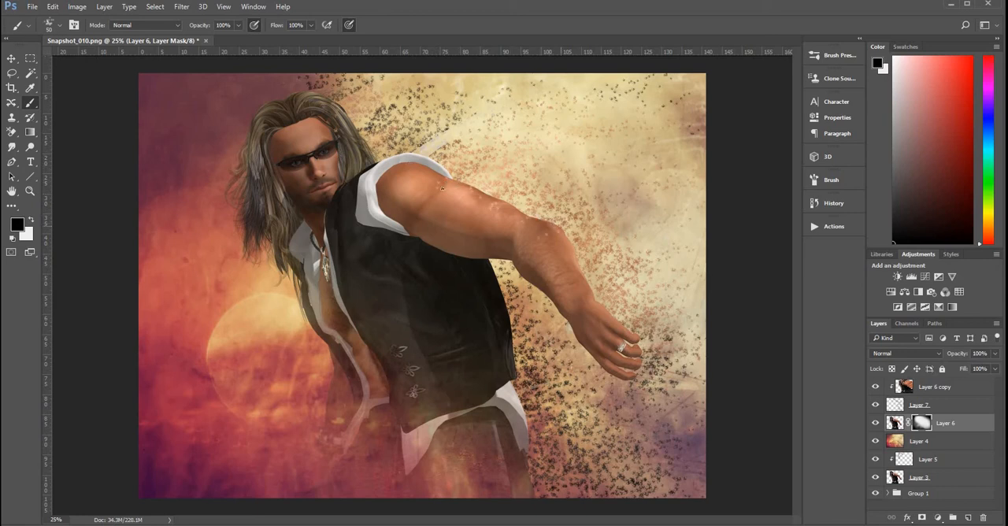
pyautogui.press('[')
pyautogui.press('[')
pyautogui.press('[')
pyautogui.click(543, 228)
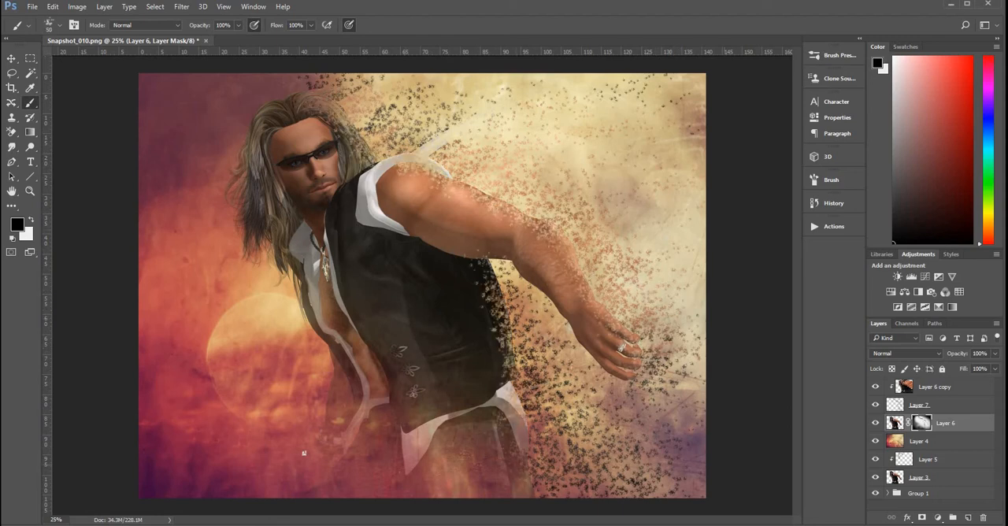
# Step: Soften Layer 6's mask along the arm and vest edge with the 800 px soft round brush, switching the foreground to white
pyautogui.click(59, 26)
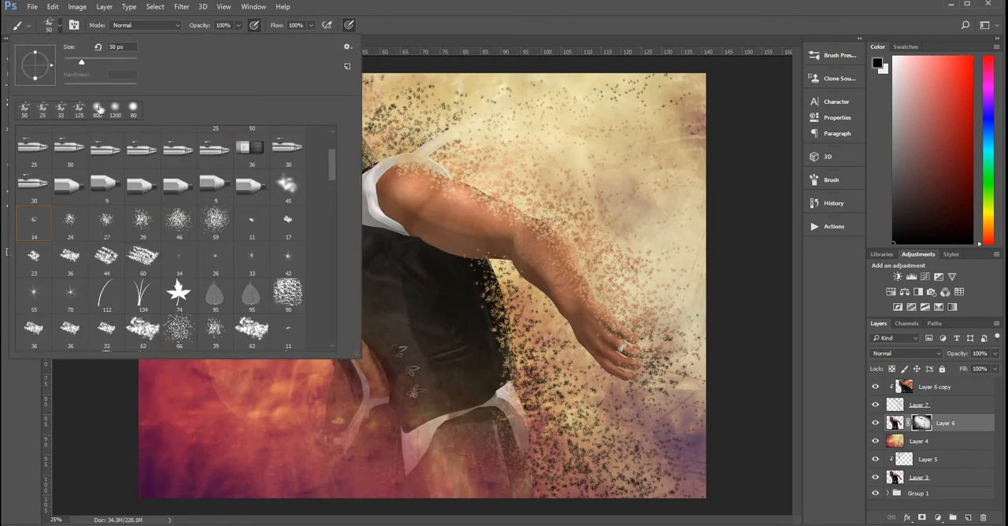
pyautogui.click(94, 110)
pyautogui.press('Return')
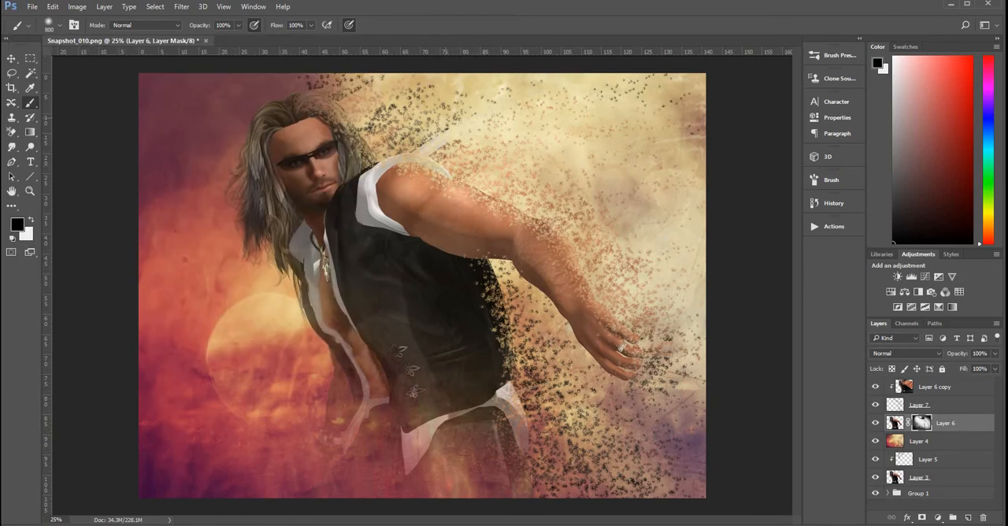
pyautogui.press('x')
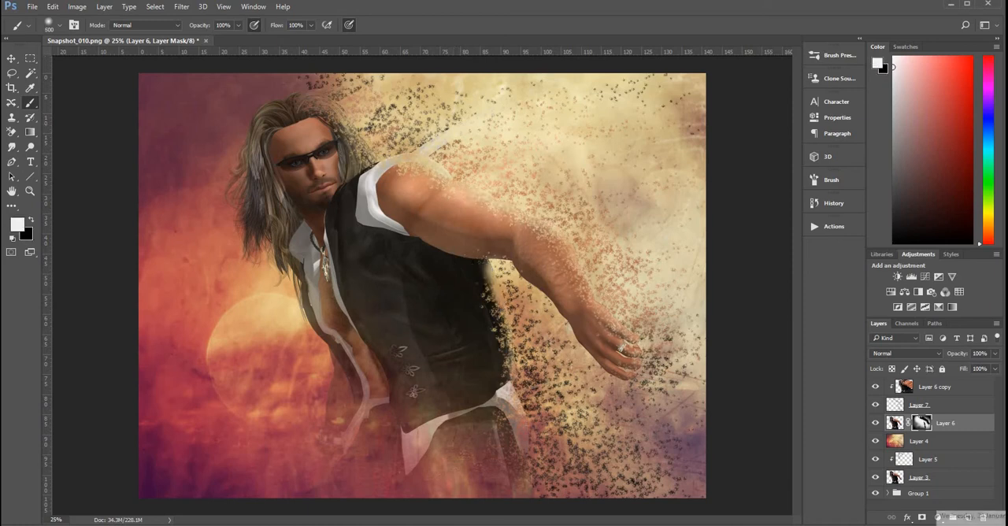
# Step: Duplicate Layer 7 together with its clipped Layer 6 copy
pyautogui.click(939, 407)
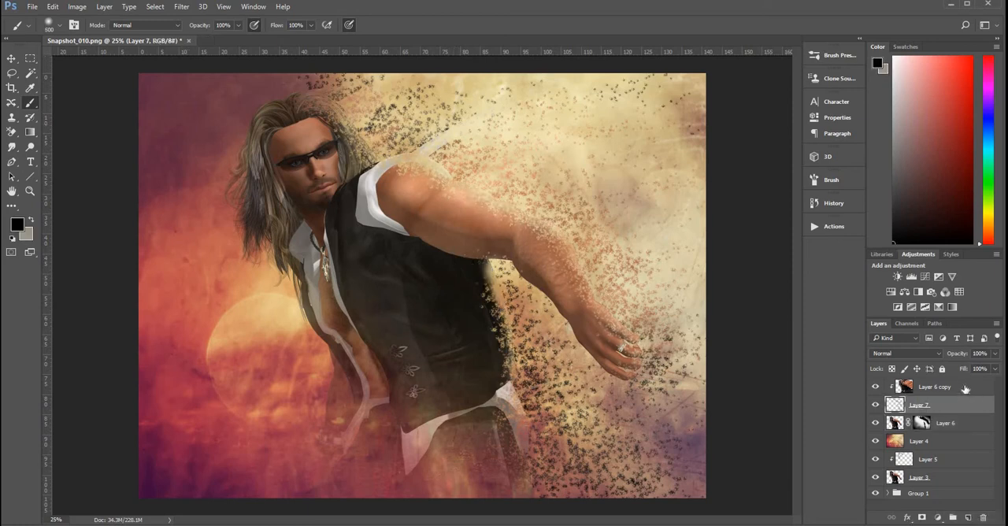
pyautogui.keyDown('shift'); pyautogui.click(965, 388); pyautogui.keyUp('shift')
pyautogui.hotkey('ctrl', 'j')
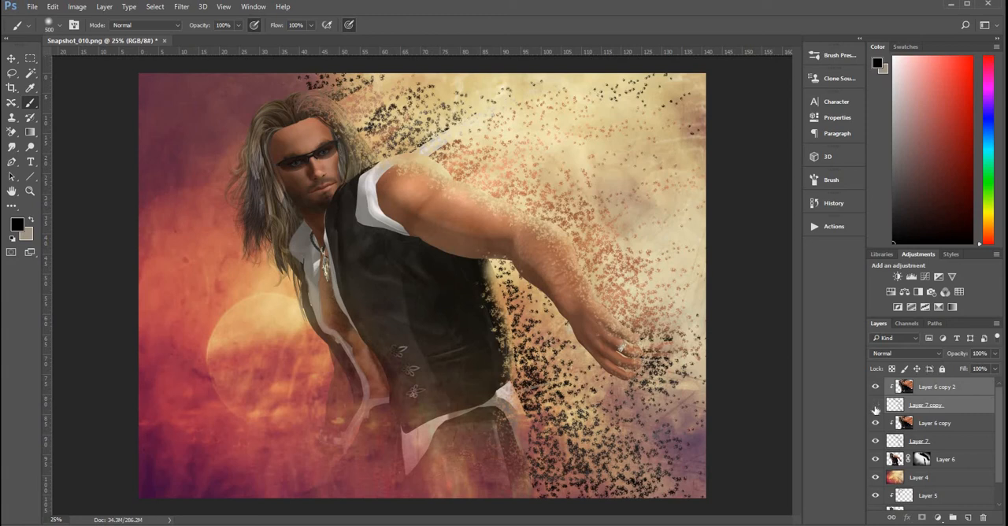
# Step: Hide Layer 7 copy, then unclip Layer 6 copy 2 and enlarge it to 118.57% wide and 119.37% high
pyautogui.click(875, 405)
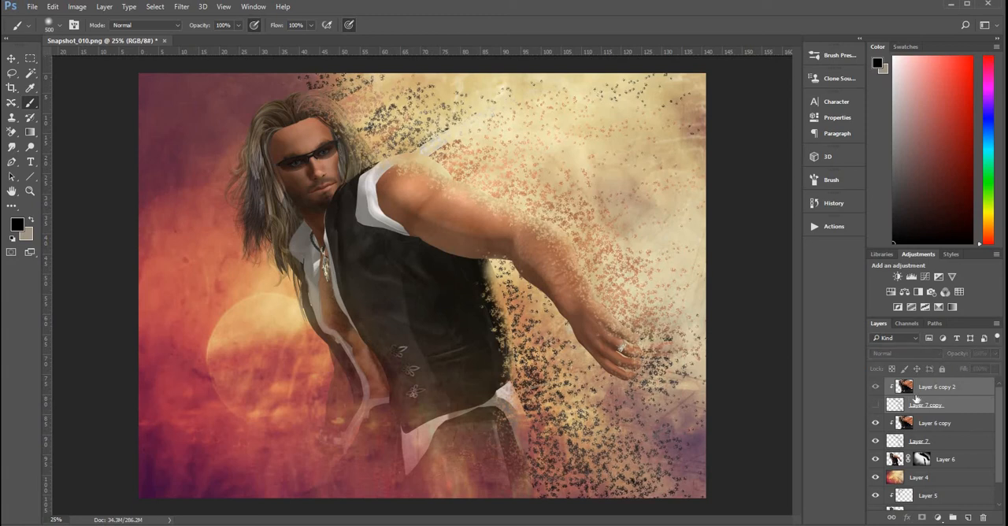
pyautogui.keyDown('alt'); pyautogui.click(956, 393); pyautogui.keyUp('alt')
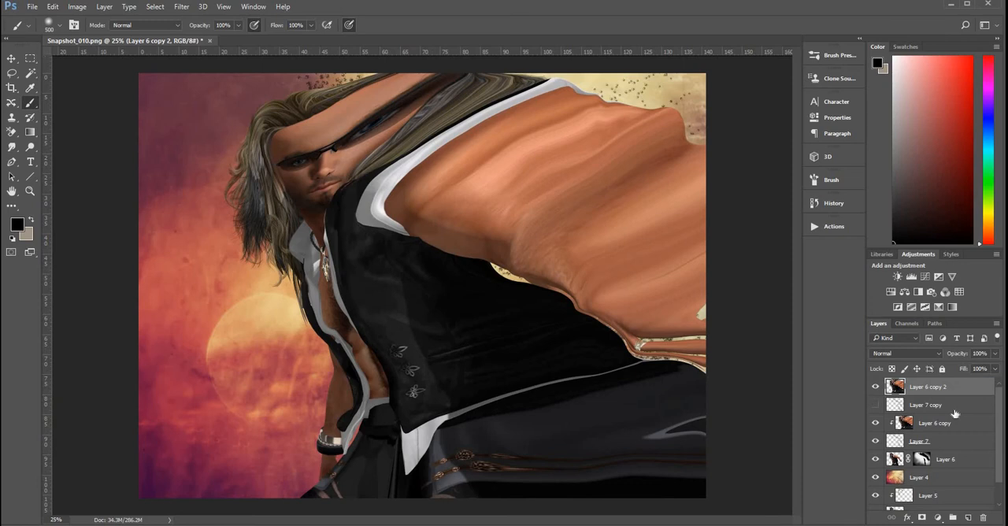
pyautogui.hotkey('ctrl', 't')
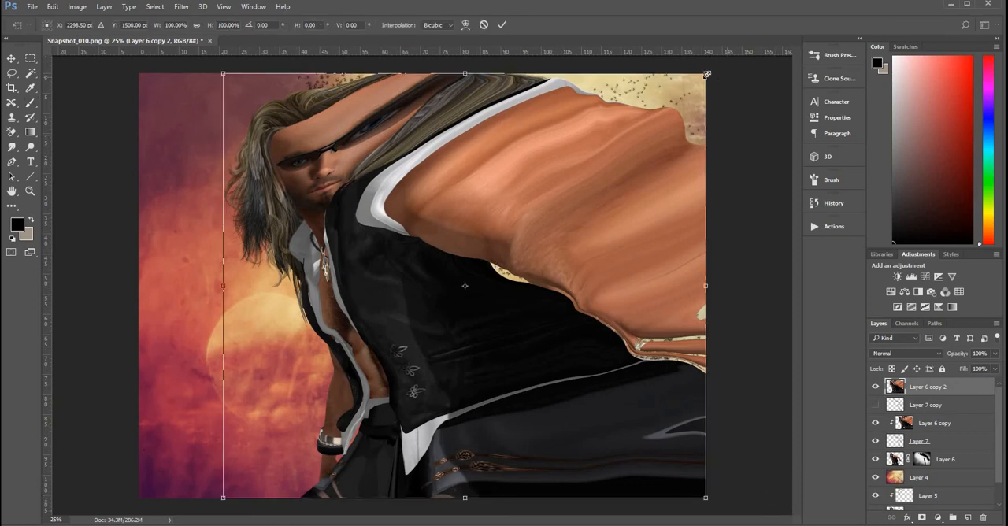
pyautogui.moveTo(736, 71); pyautogui.dragTo(815, 18)
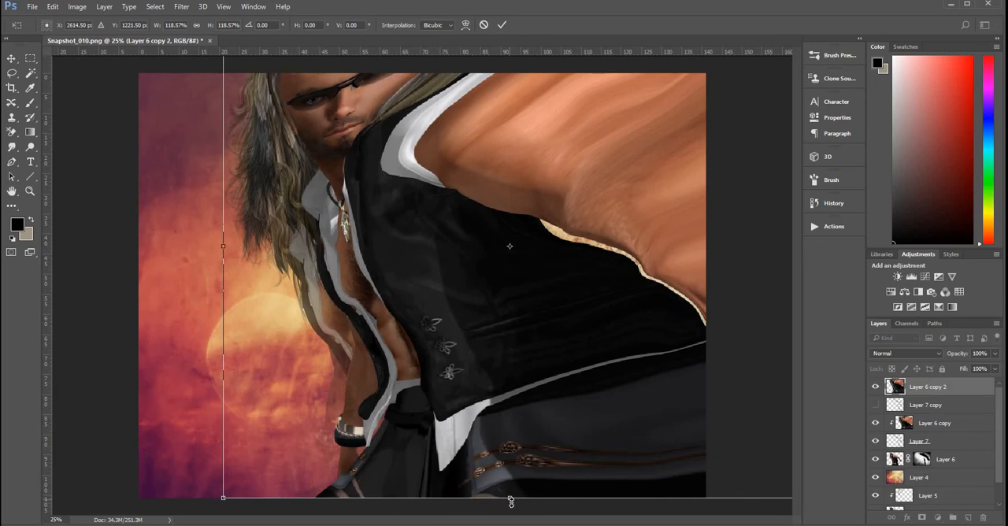
pyautogui.moveTo(509, 498); pyautogui.dragTo(512, 503)
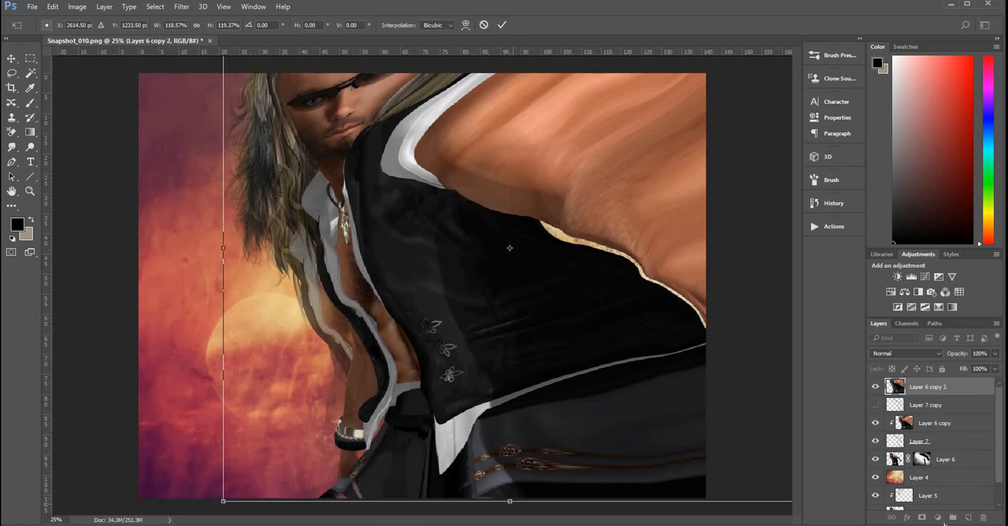
pyautogui.press('Return')
pyautogui.press('b')
# Step: Show Layer 7 copy with Layer 6 copy 2 hidden, and scale its specks to 103.09% wide and 106.30% high
pyautogui.click(875, 386)
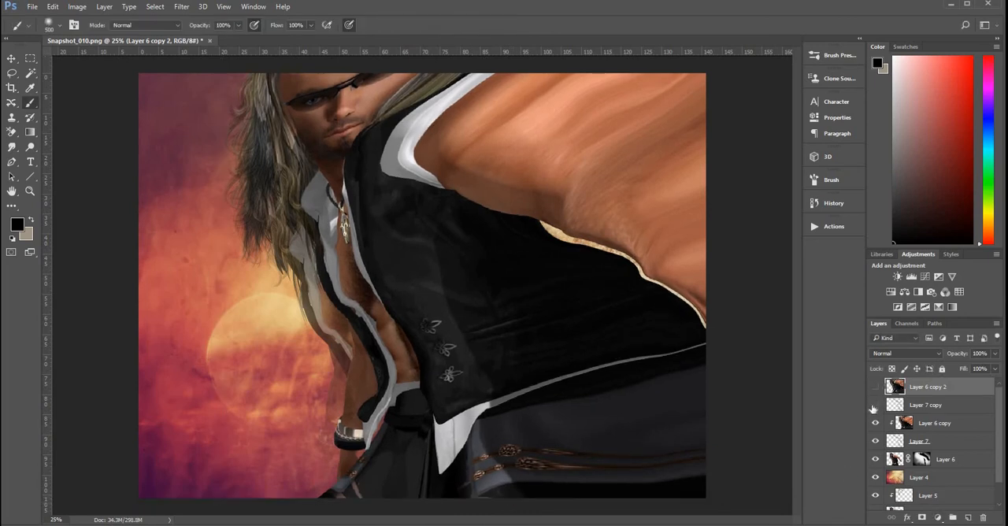
pyautogui.click(875, 405)
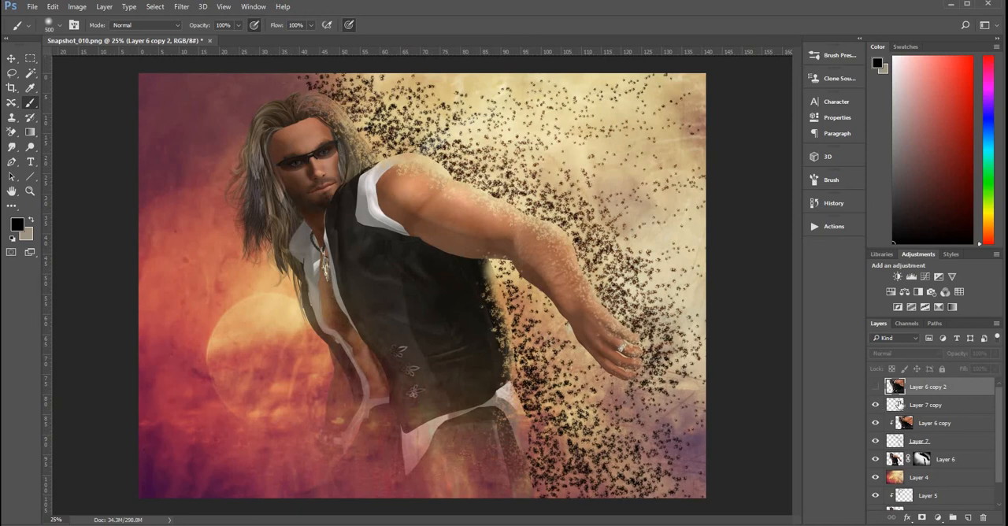
pyautogui.click(908, 400)
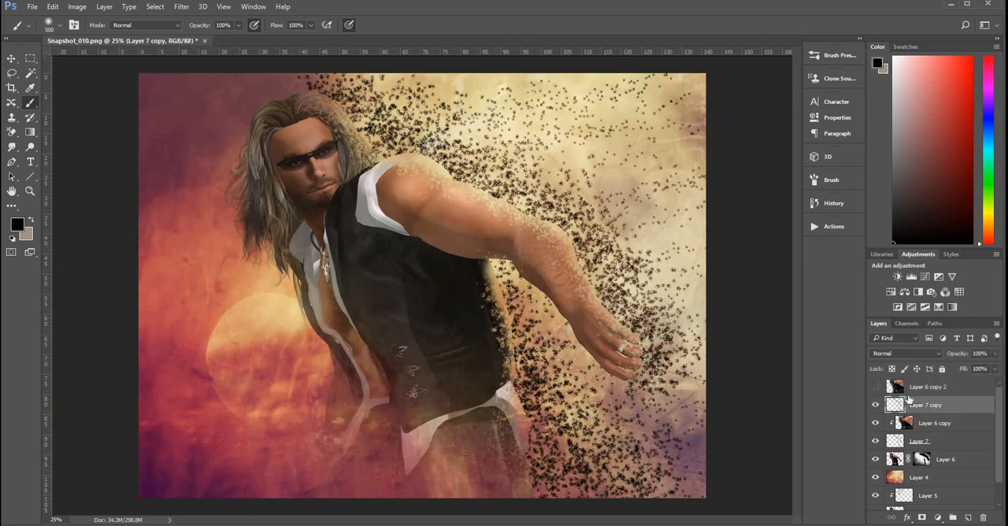
pyautogui.hotkey('ctrl', 't')
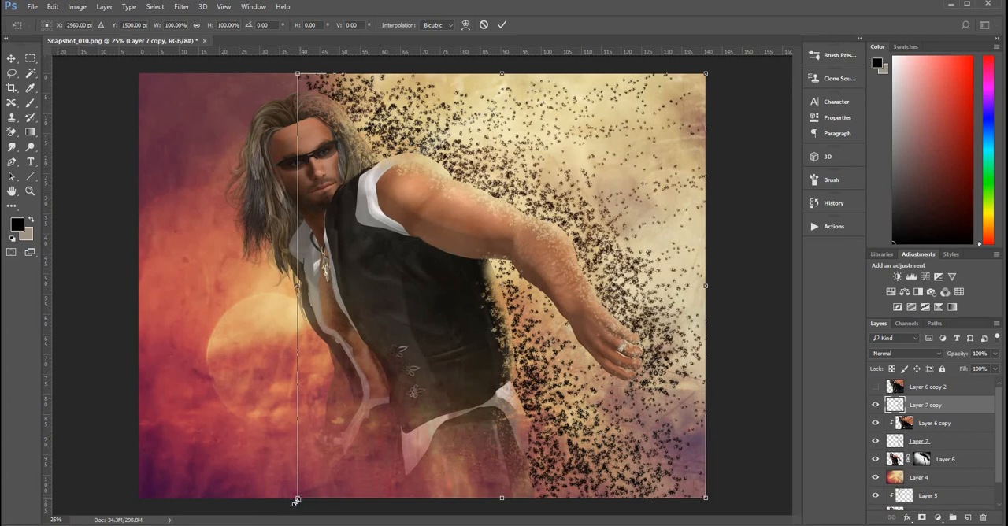
pyautogui.moveTo(297, 498); pyautogui.dragTo(291, 505)
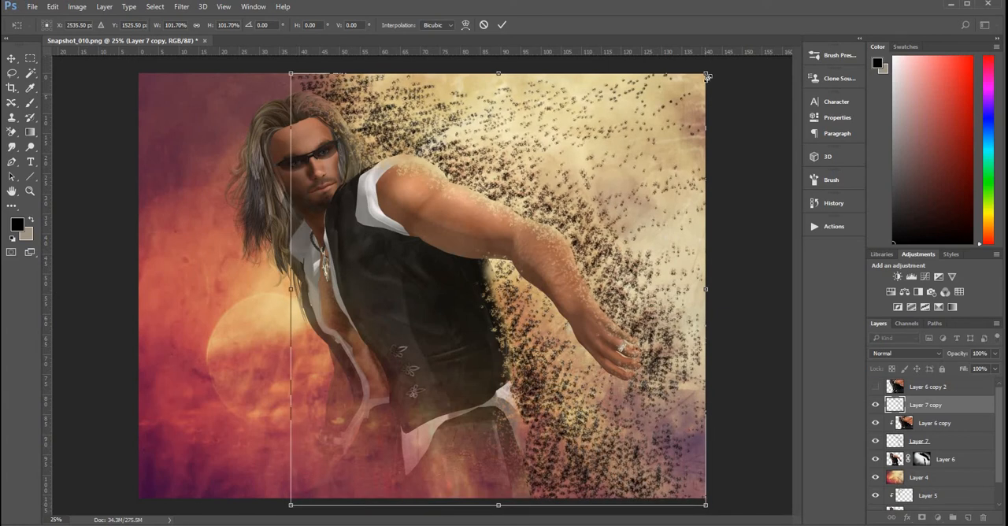
pyautogui.moveTo(709, 73); pyautogui.dragTo(725, 68)
pyautogui.moveTo(291, 505); pyautogui.dragTo(285, 512)
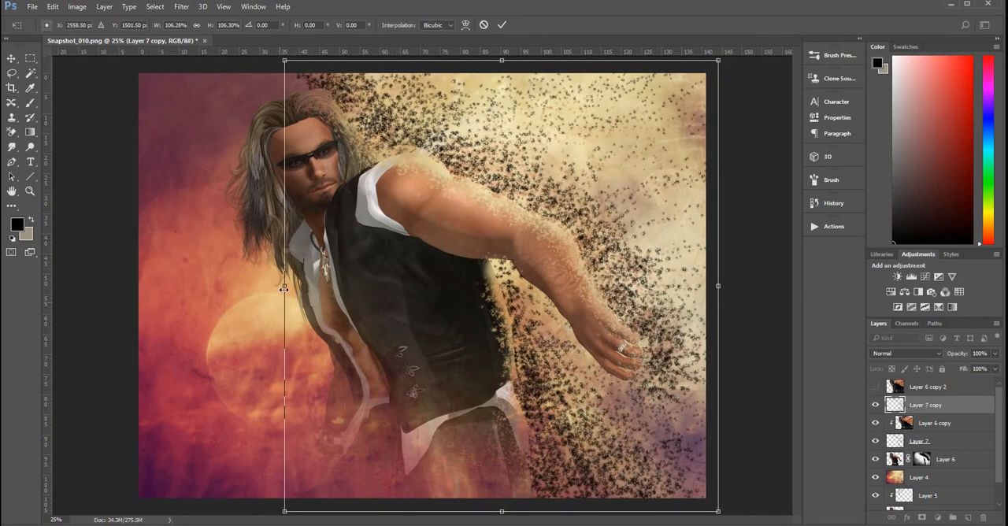
pyautogui.moveTo(275, 290); pyautogui.dragTo(298, 290)
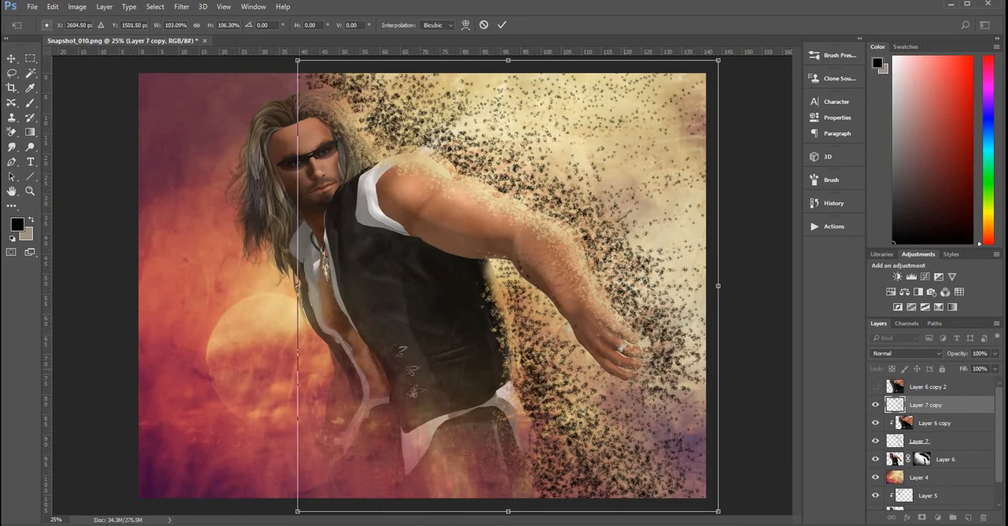
pyautogui.press('Return')
# Step: Show Layer 6 copy 2 clipped to Layer 7 copy, and compare the image with and without the duplicated specks
pyautogui.click(875, 387)
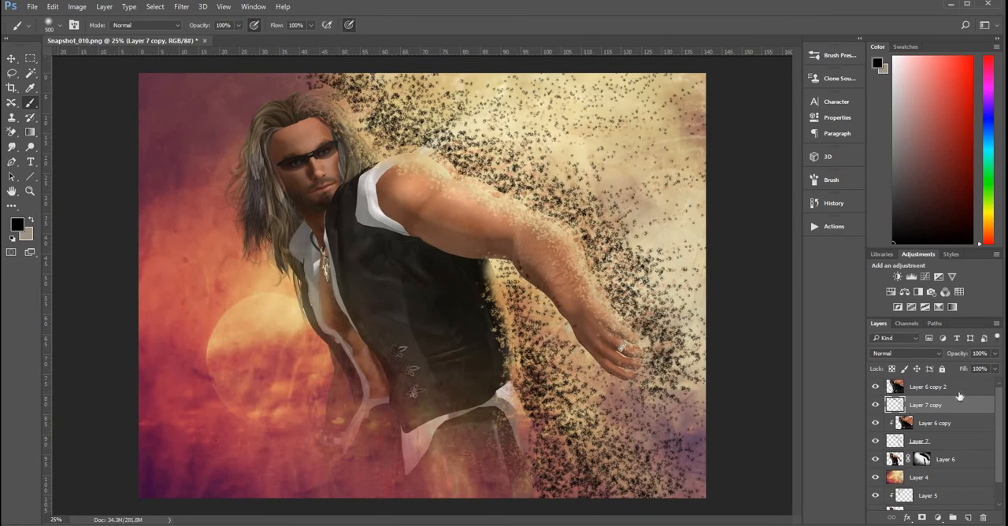
pyautogui.keyDown('alt'); pyautogui.click(962, 392); pyautogui.keyUp('alt')
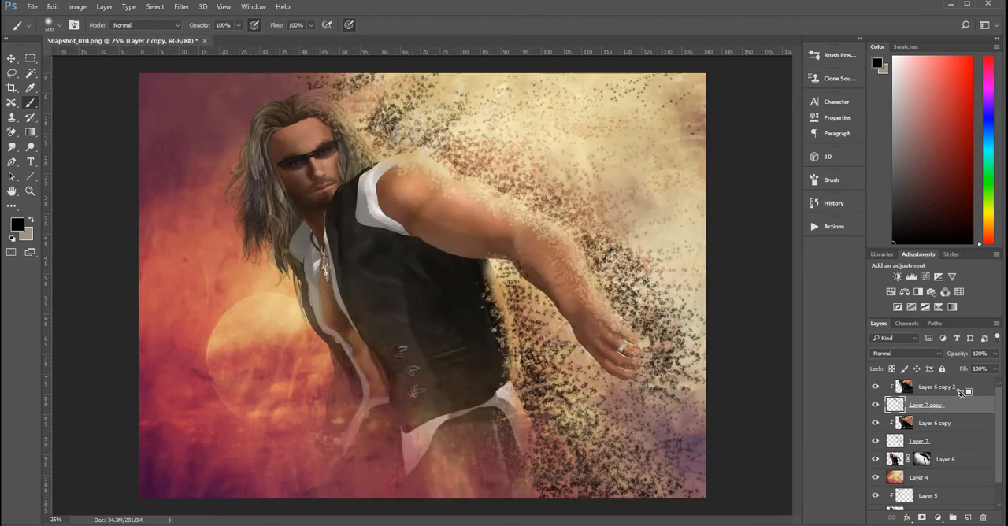
pyautogui.click(875, 405)
pyautogui.click(876, 406)
pyautogui.click(876, 406)
pyautogui.click(876, 406)
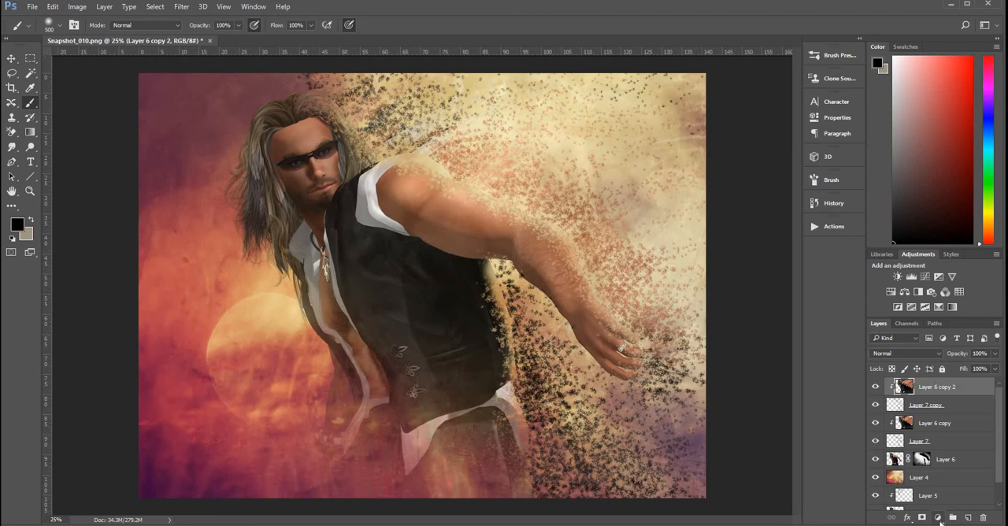
# Step: Add a Color Lookup adjustment layer above all layers with the Candlelight.CUBE 3D LUT and Soft Light blending
pyautogui.click(938, 519)
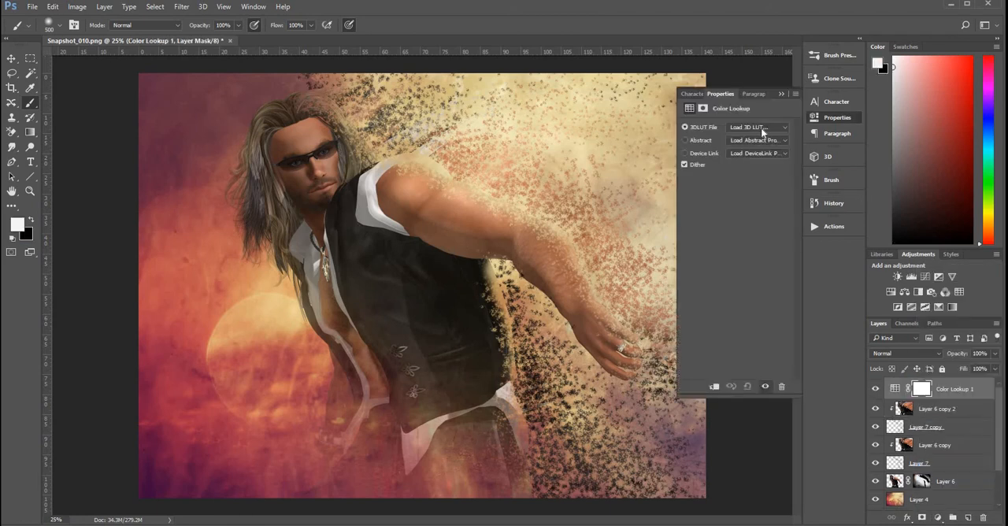
pyautogui.click(761, 128)
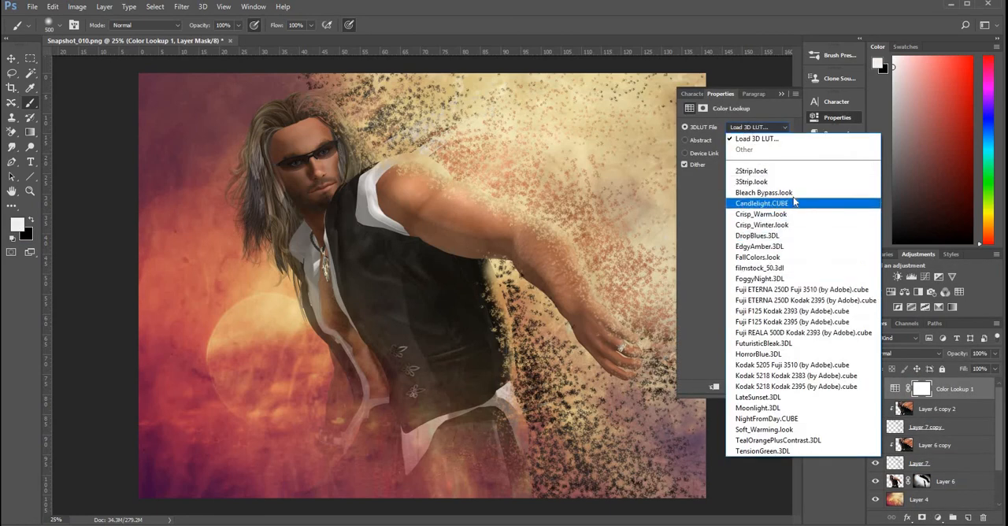
pyautogui.click(795, 204)
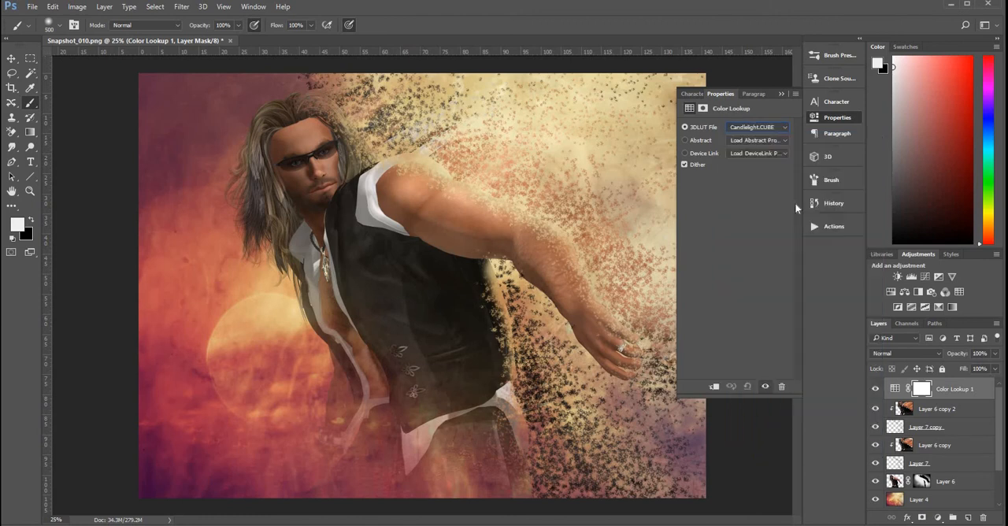
pyautogui.click(916, 354)
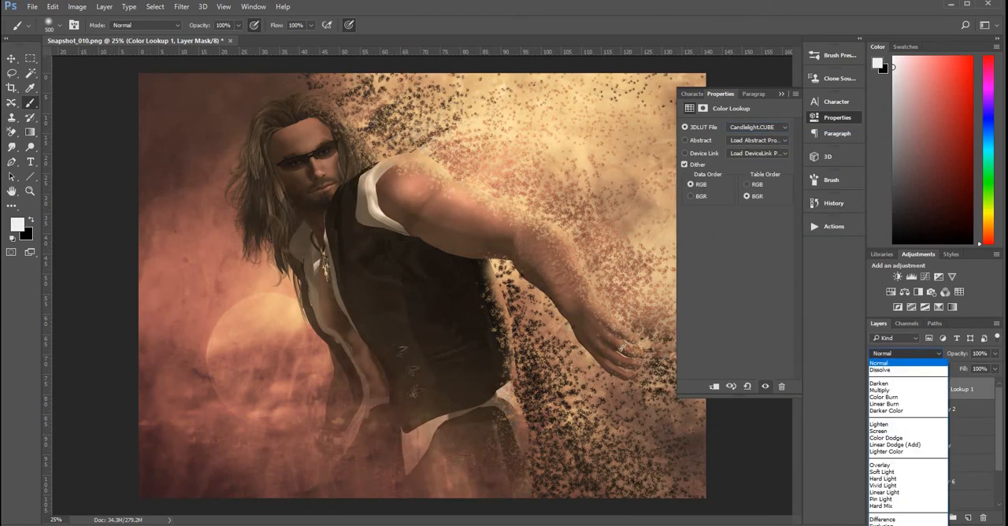
pyautogui.click(895, 473)
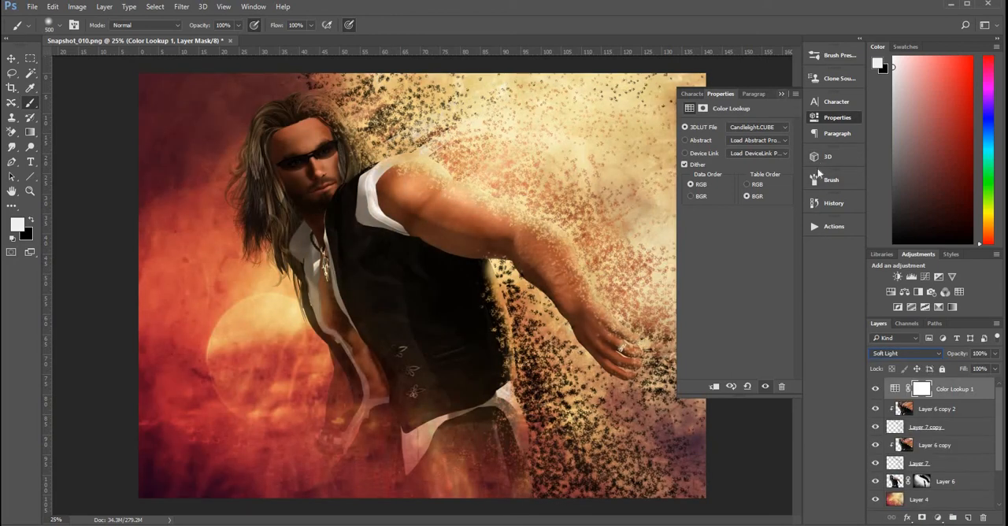
pyautogui.click(782, 94)
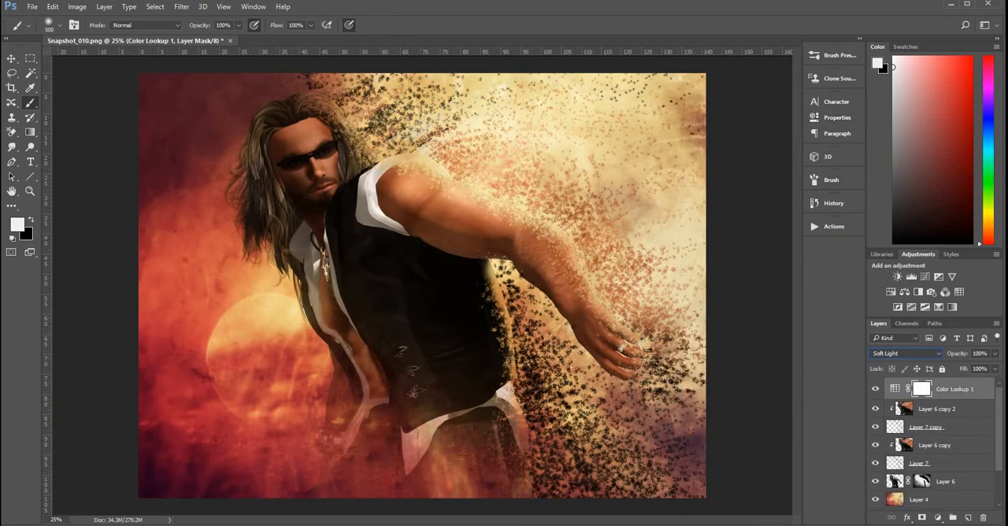
# Step: Apply the merged RGB image to the Color Lookup mask with Multiply blending at 100% opacity
pyautogui.click(77, 6)
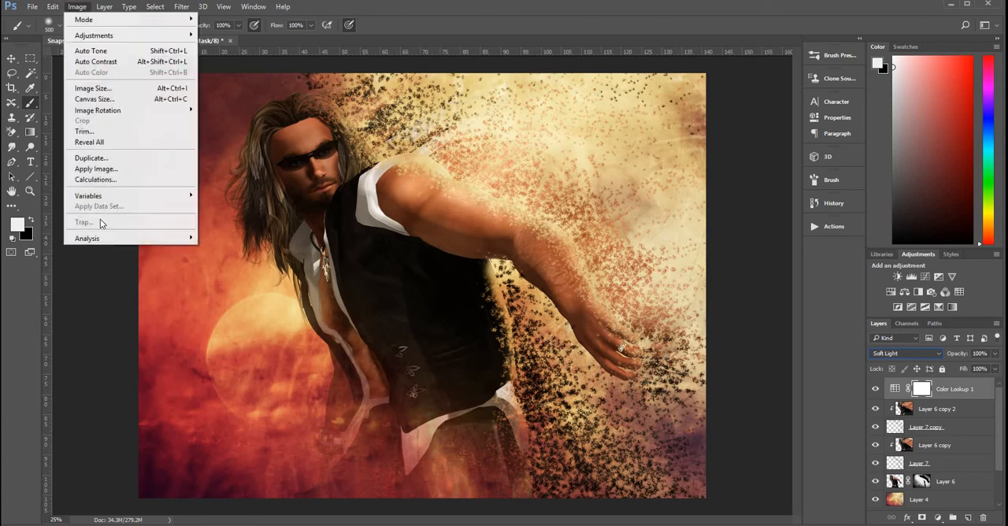
pyautogui.click(97, 169)
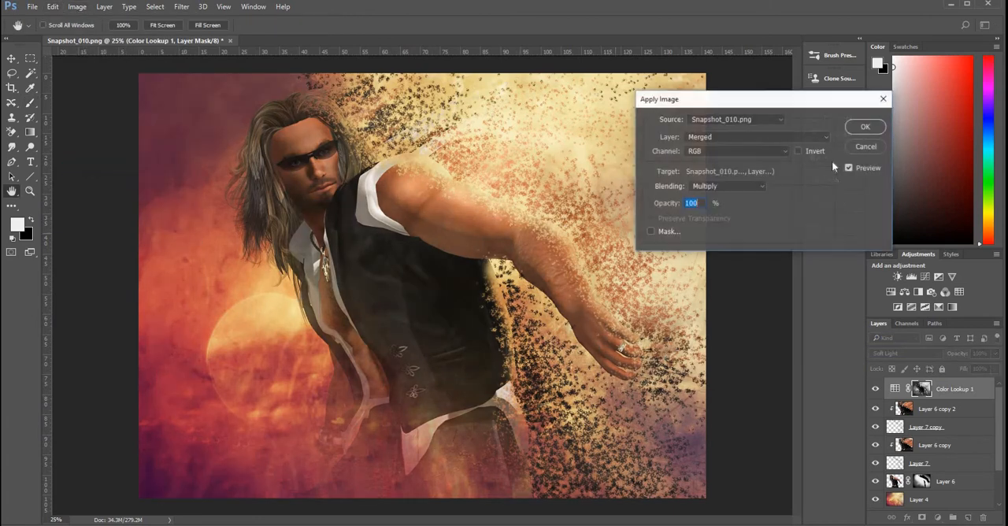
pyautogui.click(862, 130)
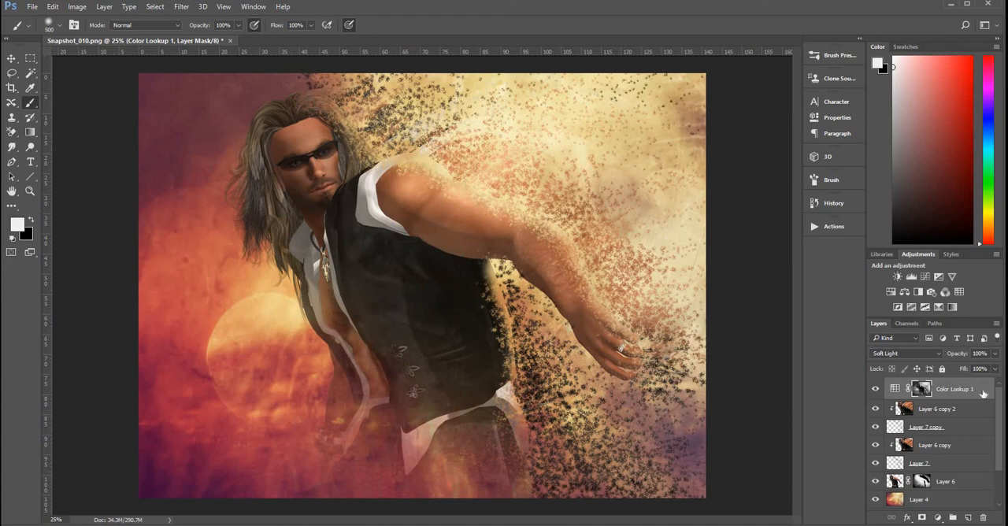
# Step: Stamp all visible layers into a new layer on top and open it in the Camera Raw Filter
pyautogui.hotkey('ctrl', 'shift', 'alt', 'e')
pyautogui.press('x')
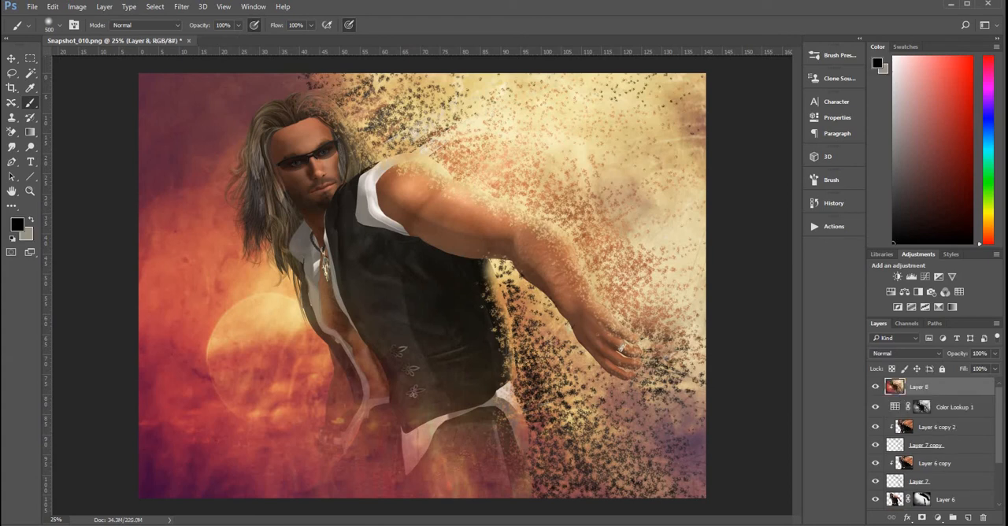
pyautogui.click(183, 7)
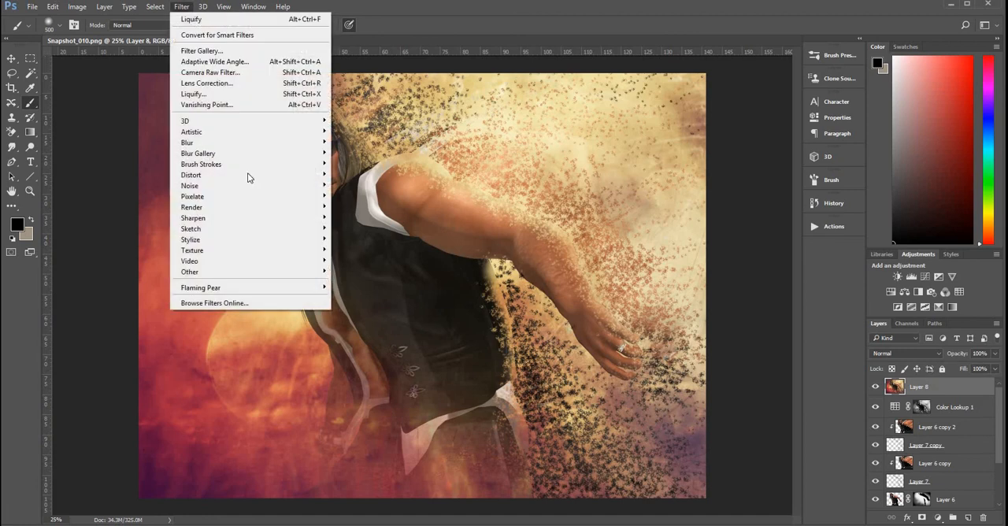
pyautogui.moveTo(204, 7)
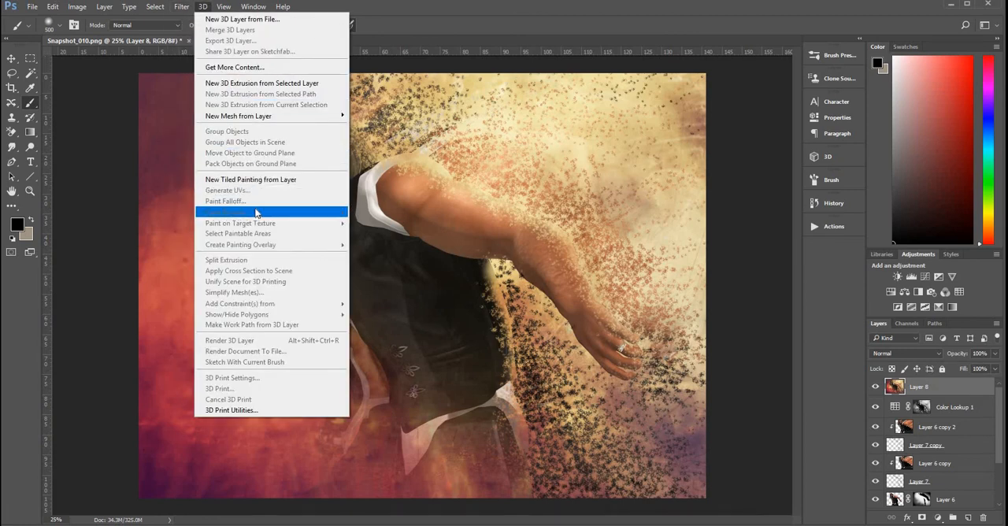
pyautogui.moveTo(172, 7)
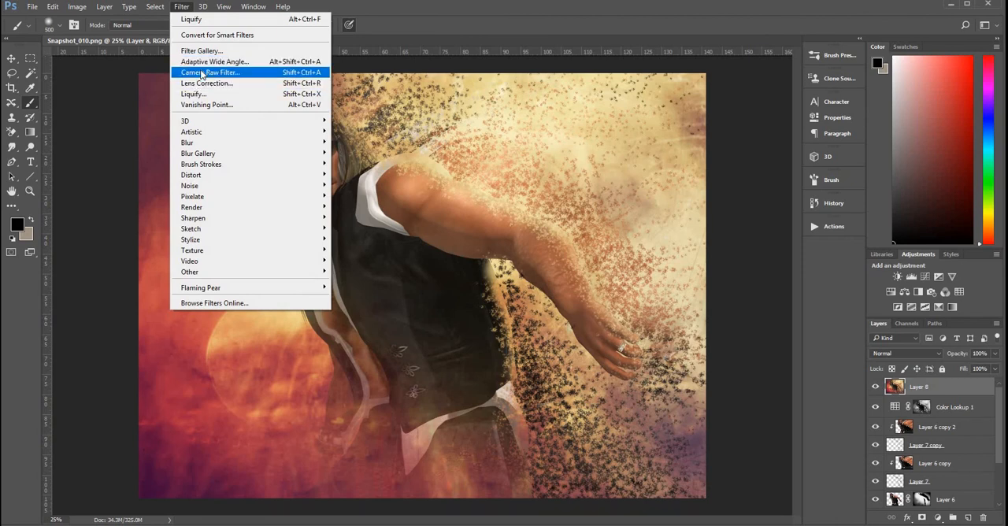
pyautogui.press('Escape')
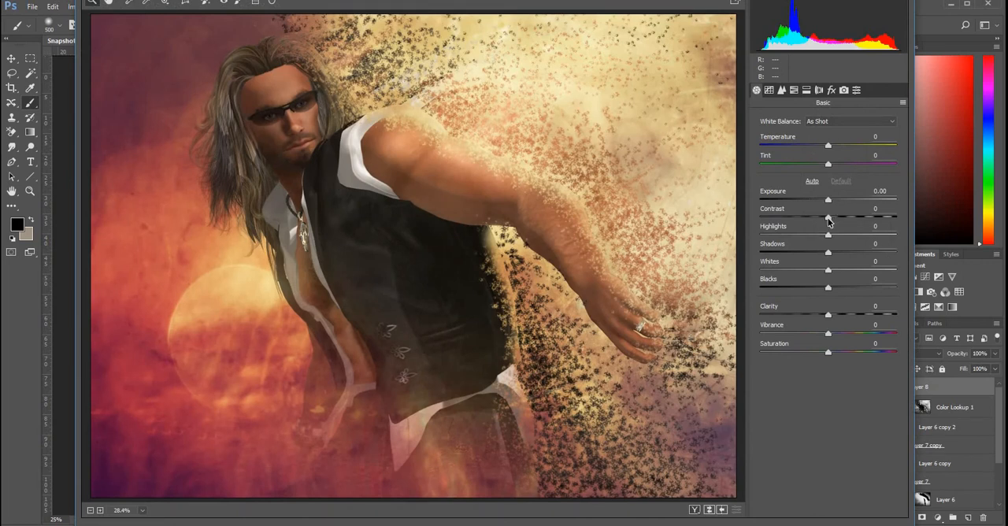
# Step: Set the basic corrections to Exposure +0.40, Contrast +35, Clarity +33, Vibrance +32 and Saturation -11
pyautogui.click(851, 218)
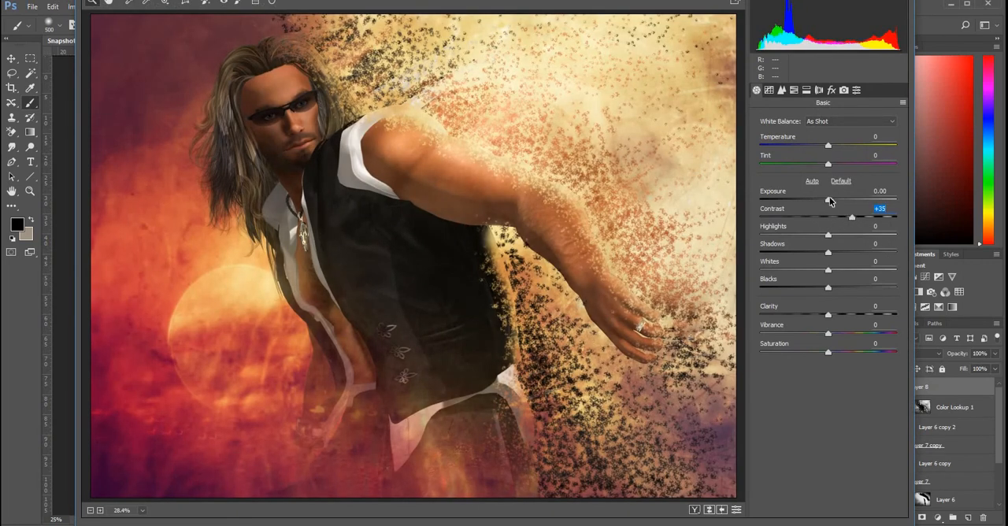
pyautogui.click(825, 201)
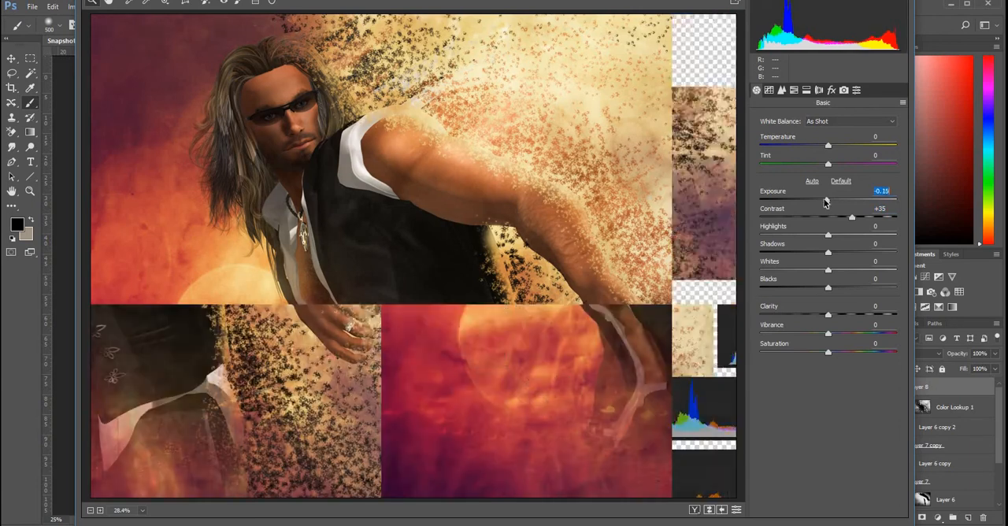
pyautogui.click(835, 200)
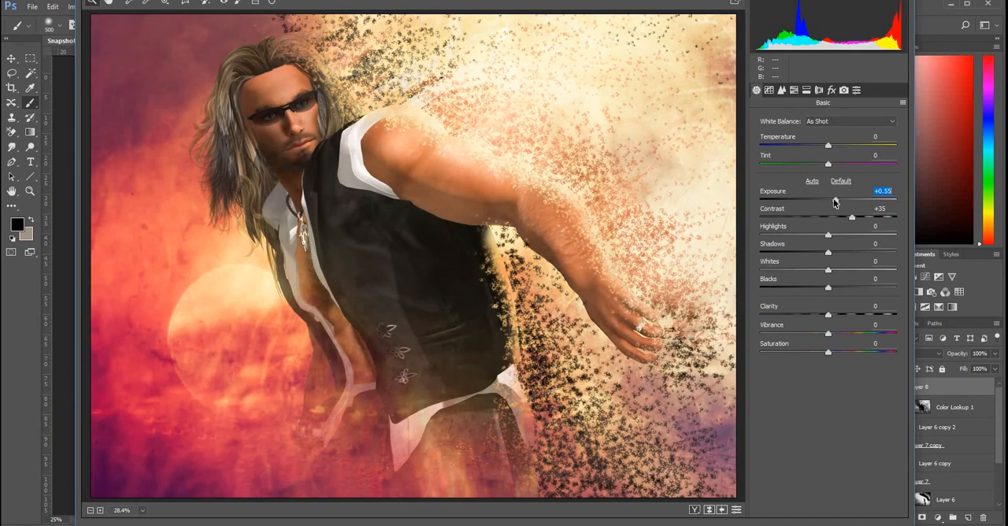
pyautogui.moveTo(828, 315); pyautogui.dragTo(851, 315)
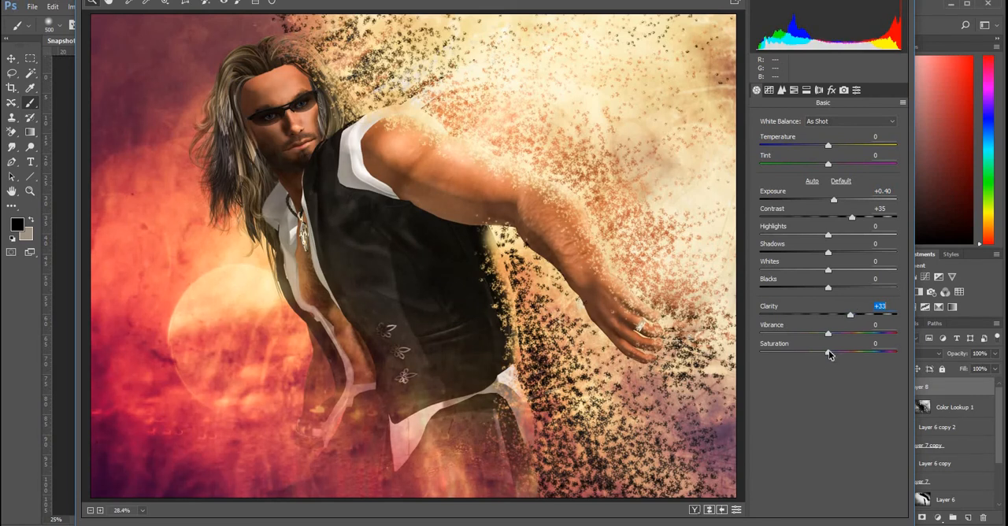
pyautogui.moveTo(829, 354); pyautogui.dragTo(821, 355)
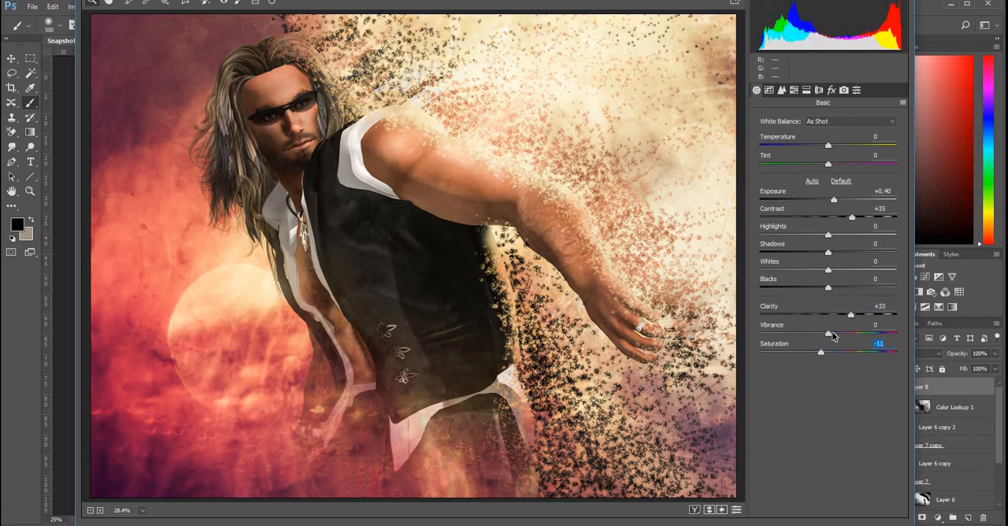
pyautogui.click(832, 336)
pyautogui.moveTo(848, 332); pyautogui.dragTo(854, 333)
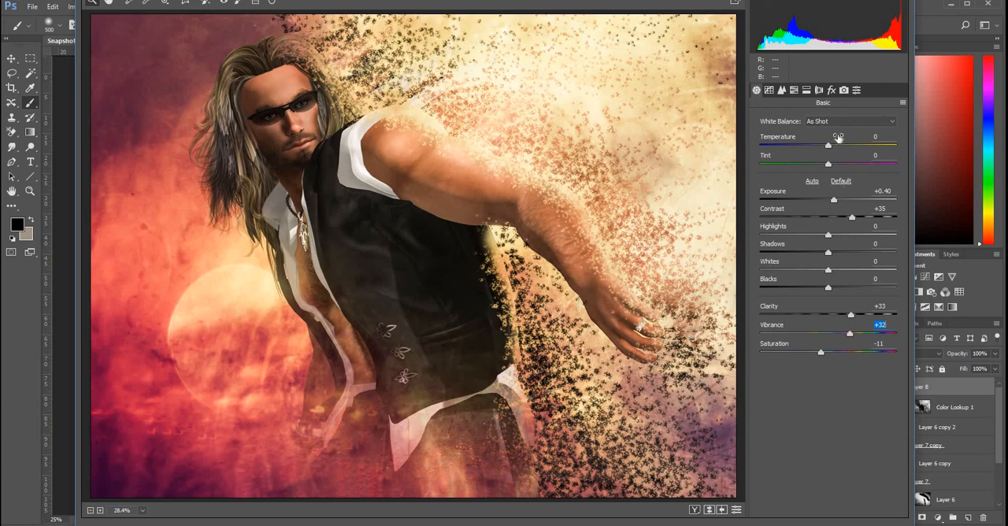
# Step: Adjust the parametric tone curve to Highlights +11, Lights +17, Darks +6 and Shadows -18
pyautogui.click(770, 91)
pyautogui.moveTo(828, 299)
pyautogui.mouseDown()
pyautogui.moveTo(836, 297)
pyautogui.moveTo(828, 314)
pyautogui.moveTo(840, 314)
pyautogui.mouseUp()
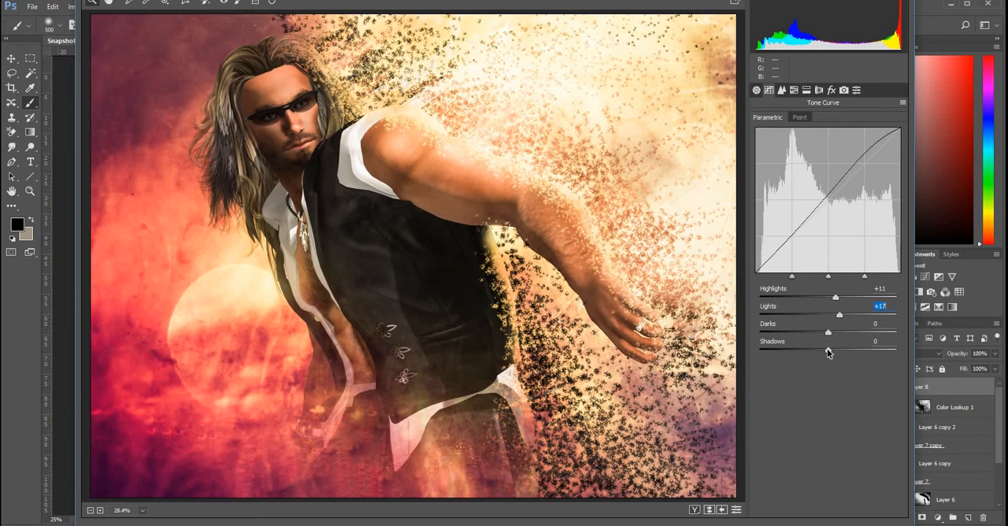
pyautogui.moveTo(828, 350)
pyautogui.mouseDown()
pyautogui.moveTo(819, 350)
pyautogui.moveTo(823, 334)
pyautogui.moveTo(834, 337)
pyautogui.mouseUp()
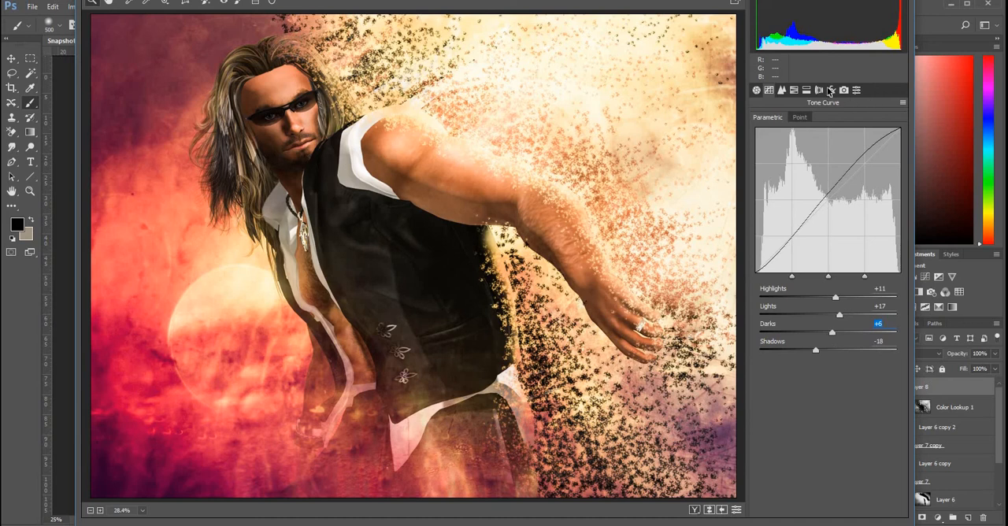
# Step: Set Dehaze to +8 and Grain amount to 27, and apply the Camera Raw corrections
pyautogui.click(833, 92)
pyautogui.click(834, 92)
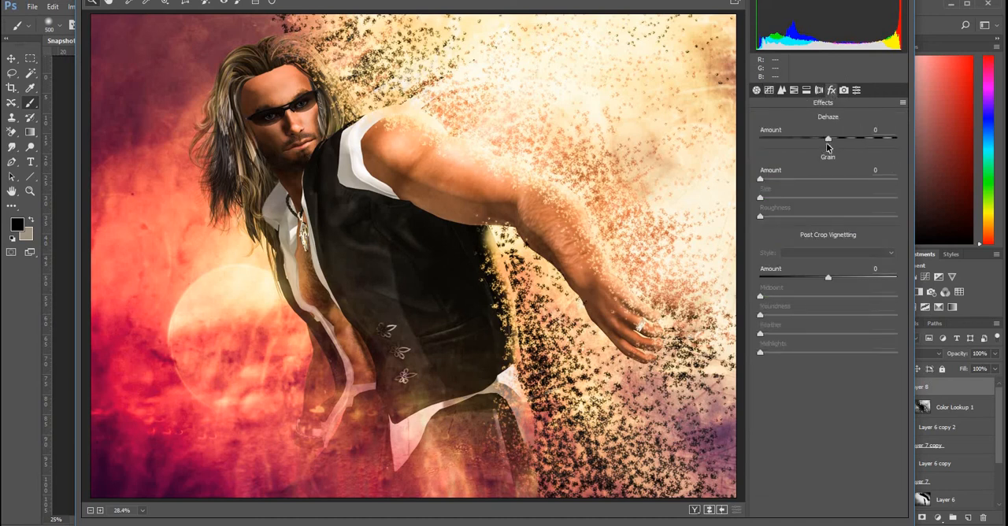
pyautogui.moveTo(830, 141); pyautogui.dragTo(835, 142)
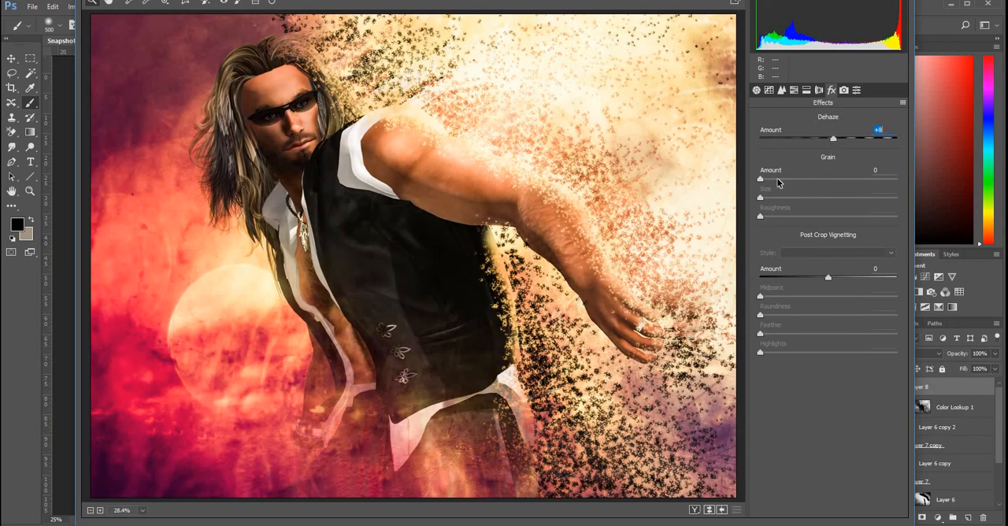
pyautogui.moveTo(783, 182); pyautogui.dragTo(797, 181)
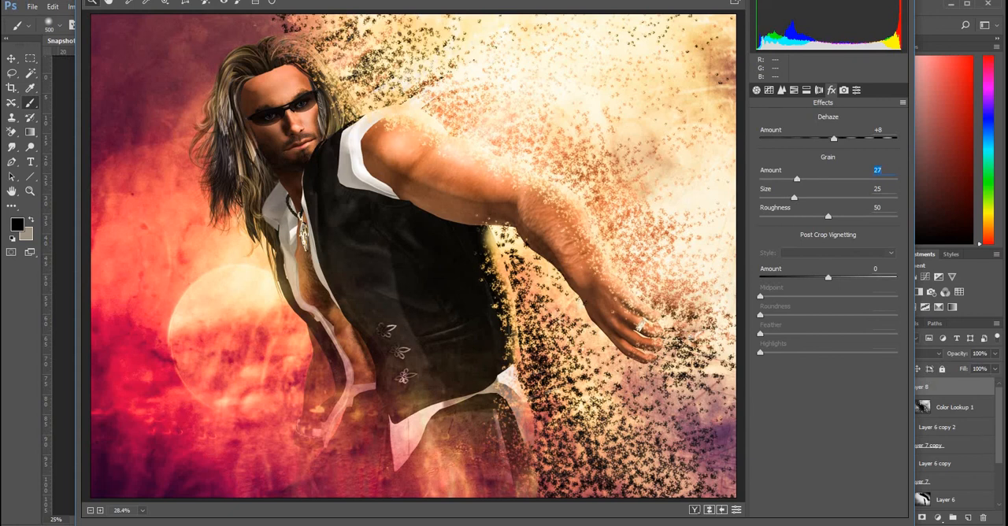
pyautogui.press('Return')
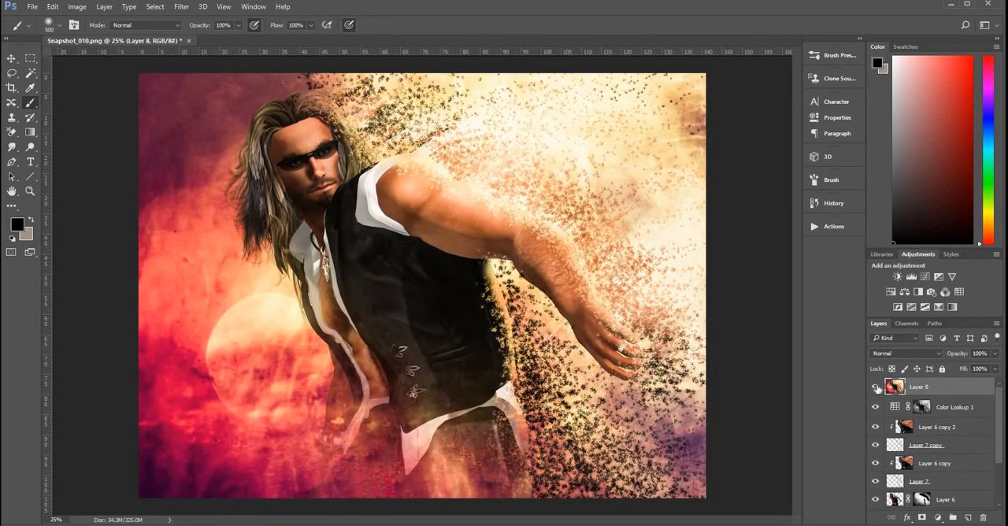
# Step: Compare the image with and without the graded merged layer, then duplicate that layer
pyautogui.click(876, 386)
pyautogui.click(876, 387)
pyautogui.hotkey('ctrl', 'j')
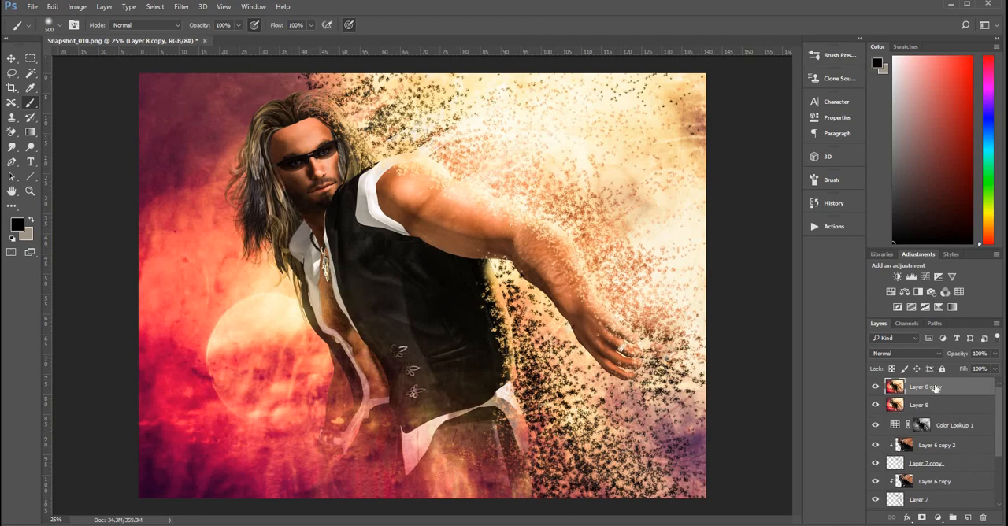
# Step: Apply a Zoom Radial Blur of amount 10 at Good quality to the duplicate, with the blur center moved slightly above and right of the middle
pyautogui.click(180, 8)
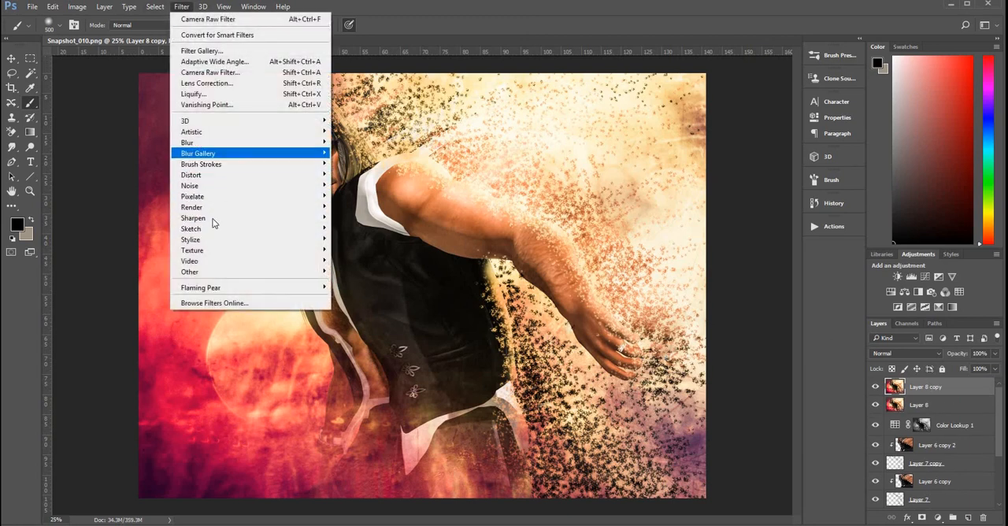
pyautogui.moveTo(212, 243)
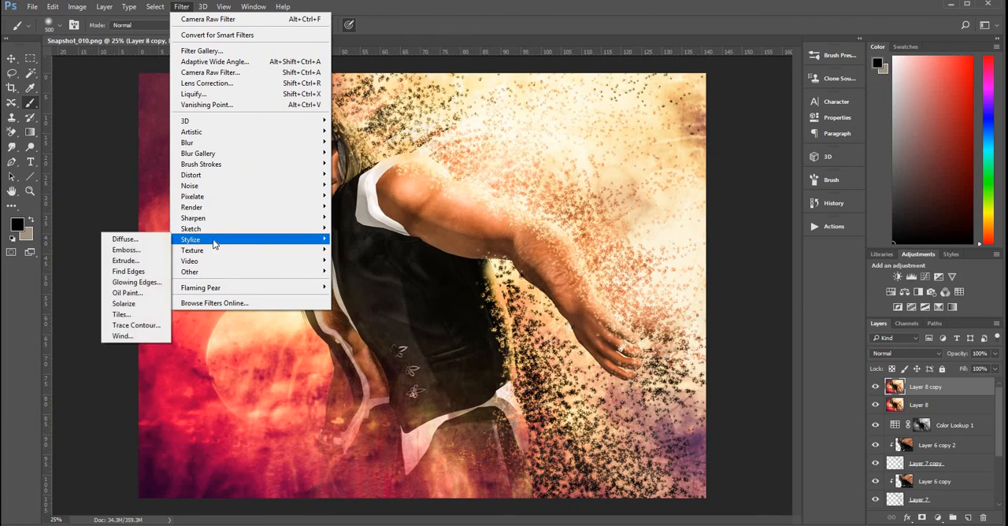
pyautogui.moveTo(220, 144)
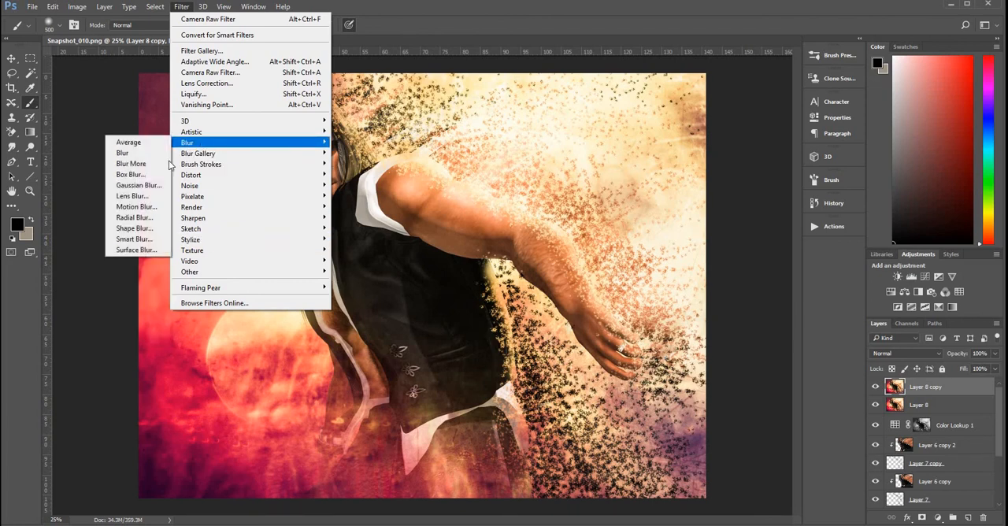
pyautogui.click(136, 218)
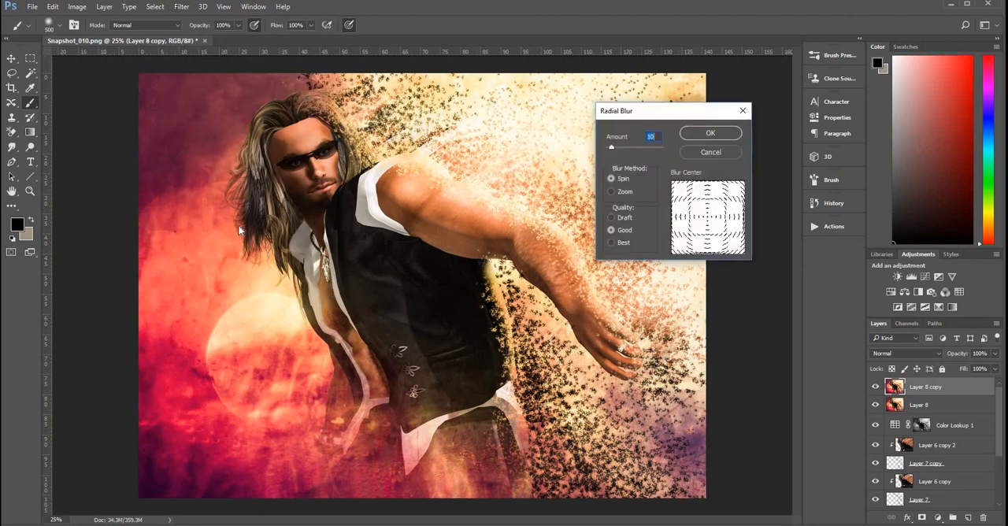
pyautogui.click(614, 194)
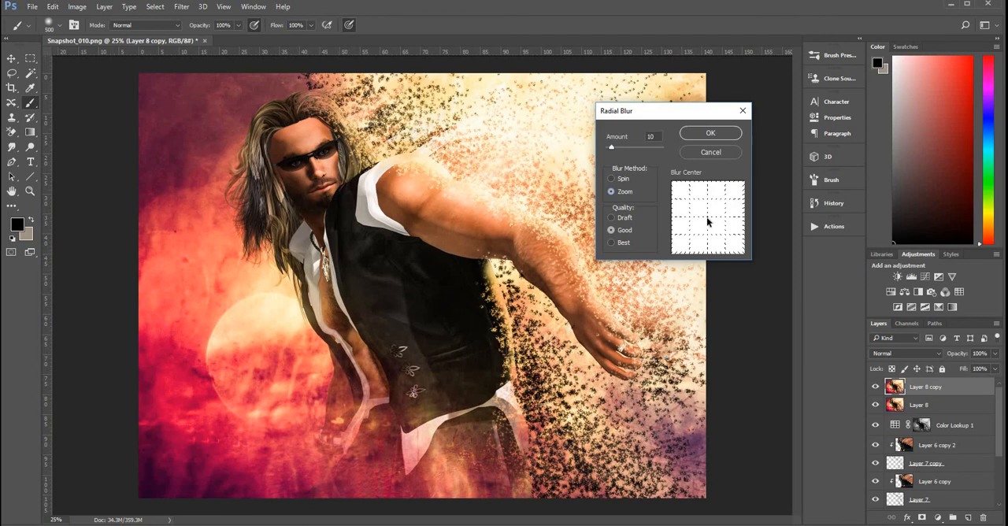
pyautogui.moveTo(712, 214); pyautogui.dragTo(711, 217)
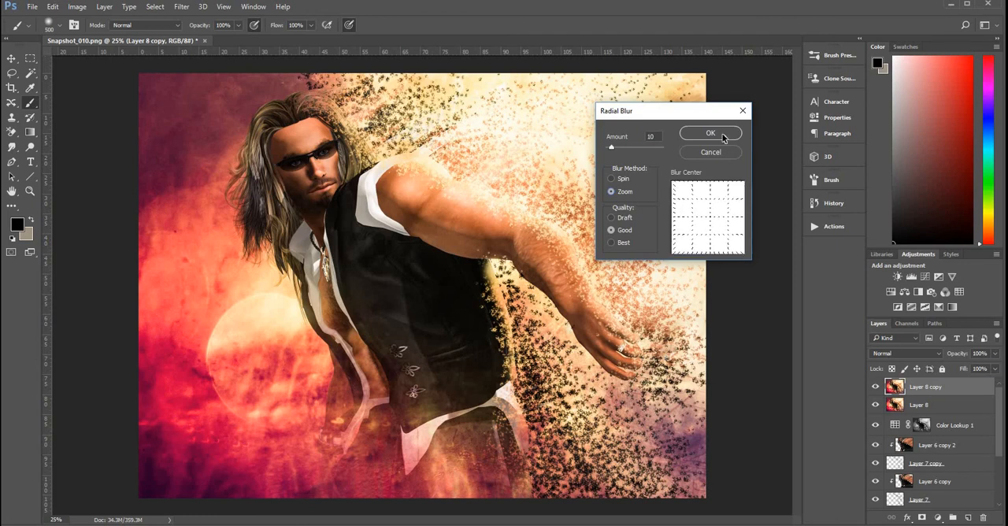
pyautogui.click(712, 218)
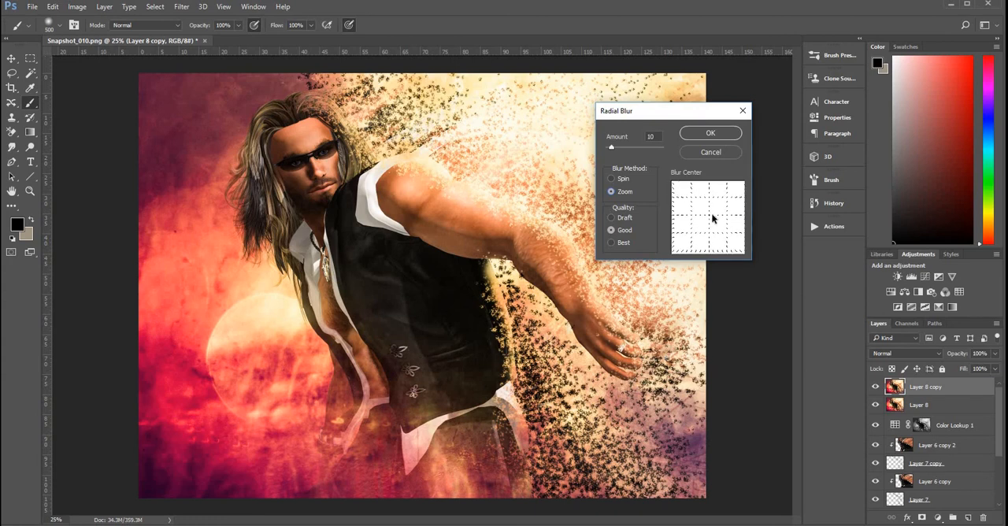
pyautogui.click(719, 138)
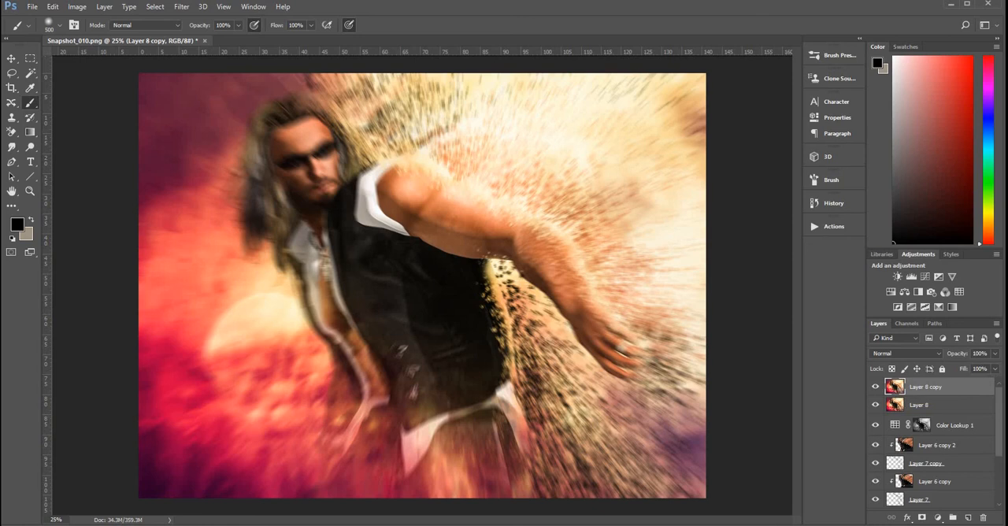
# Step: Add a layer mask to the blurred duplicate and paint black with a soft 1600 px brush over the head, hair and torso to hide the blur
pyautogui.click(923, 518)
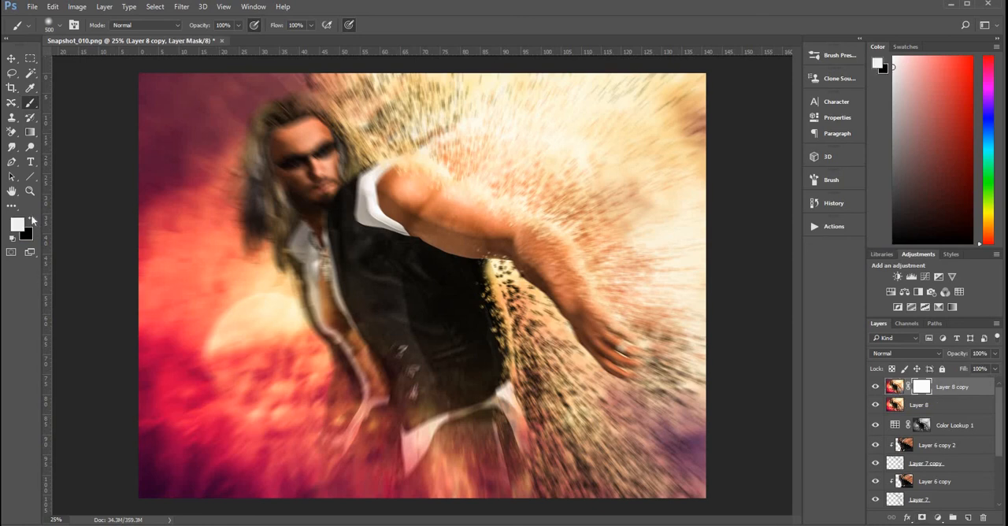
pyautogui.click(32, 219)
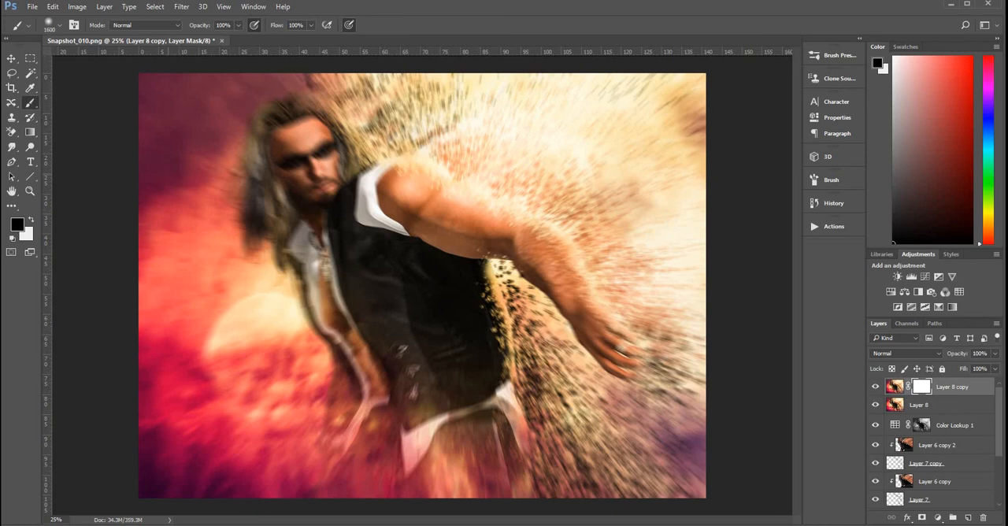
pyautogui.click(254, 263)
pyautogui.click(298, 278)
pyautogui.click(277, 193)
pyautogui.click(311, 189)
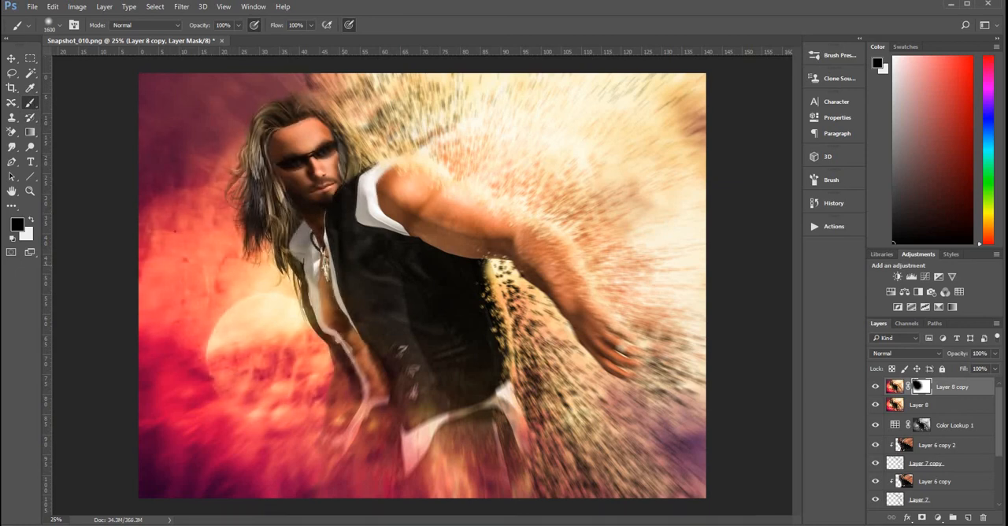
pyautogui.click(337, 271)
pyautogui.click(359, 323)
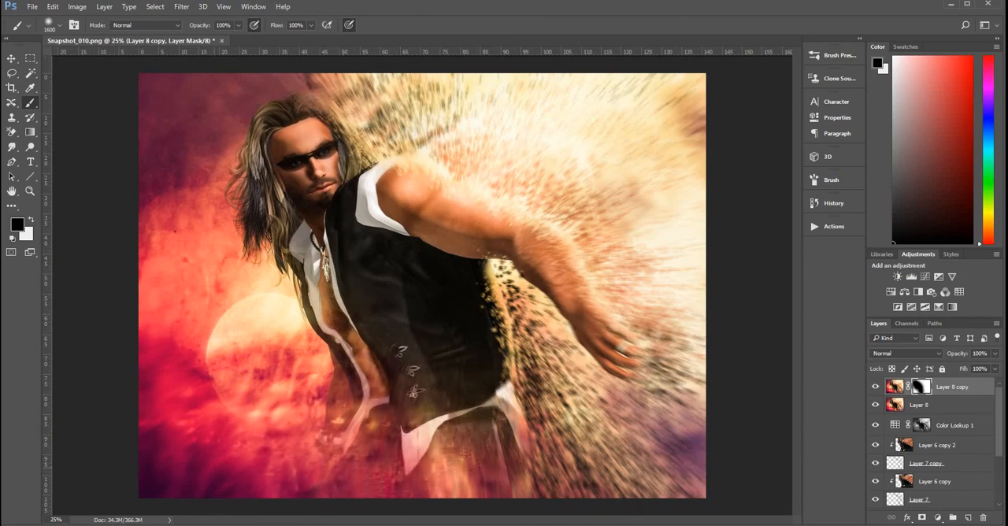
# Step: Paint black on the mask along the outstretched arm and hand with a 250 px brush at 37% opacity, and switch the foreground color to white
pyautogui.moveTo(525, 253)
pyautogui.mouseDown()
pyautogui.moveTo(594, 344)
pyautogui.moveTo(584, 340)
pyautogui.moveTo(614, 355)
pyautogui.mouseUp()
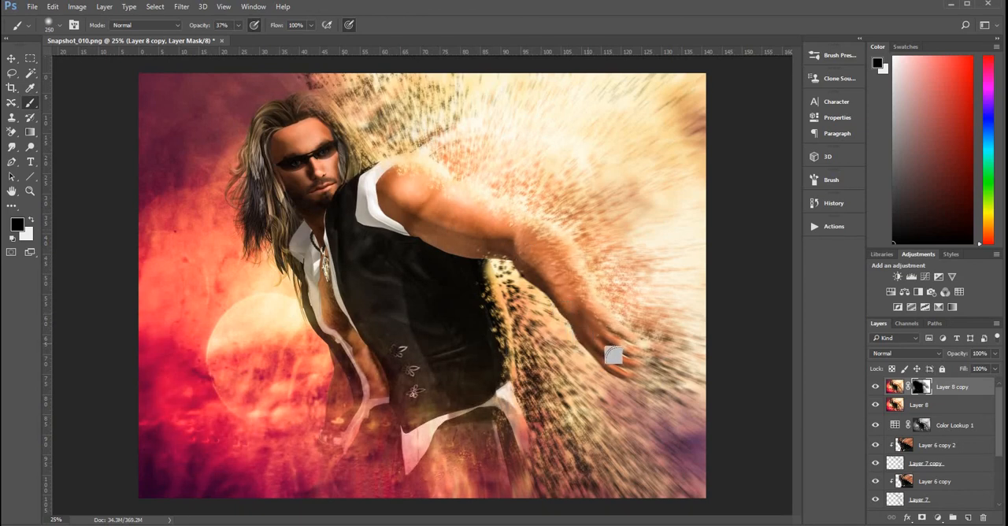
pyautogui.press('x')
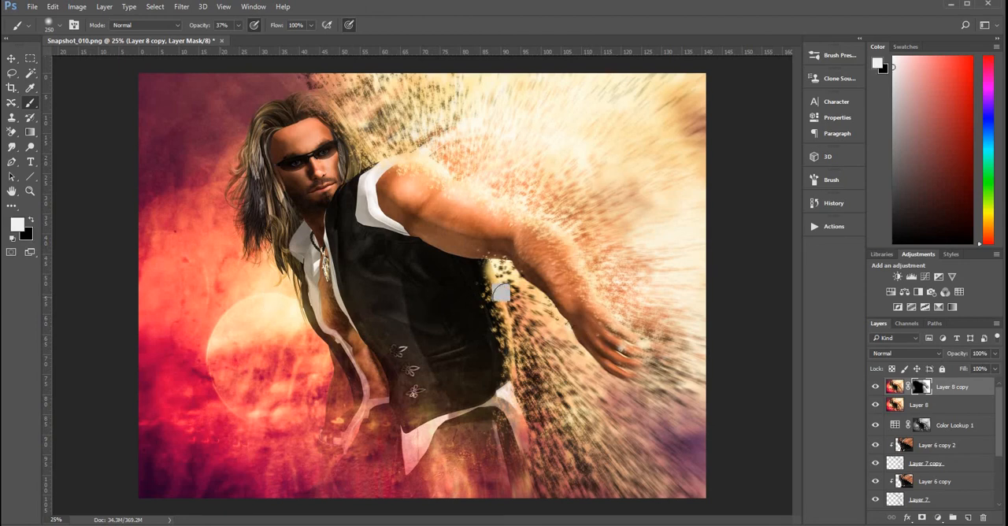